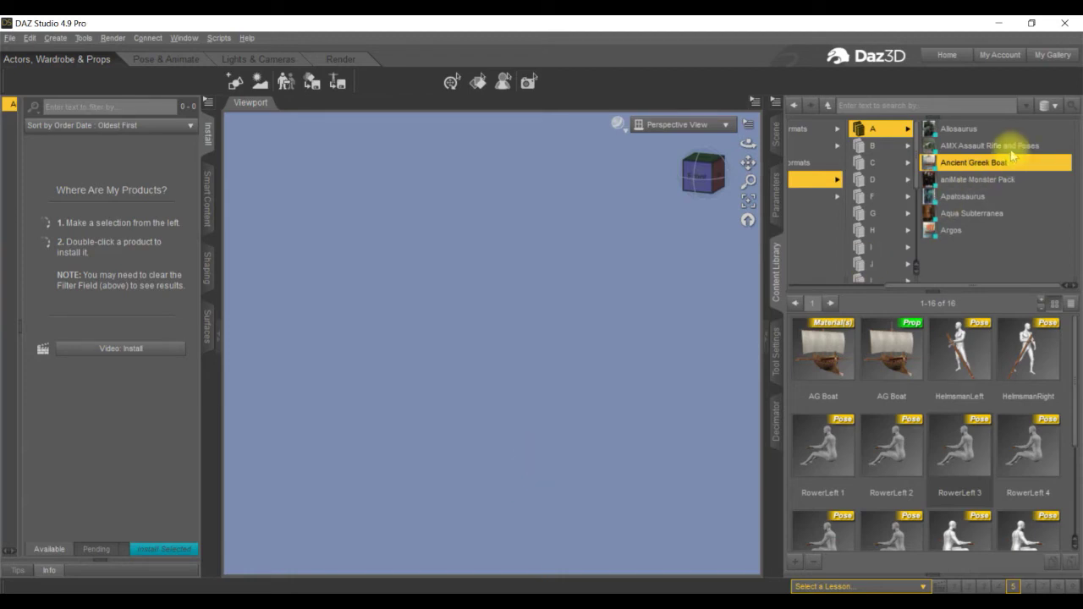
Load the AG Boat prop from the Ancient Greek Boat product and frame it in the viewport.
mouse_move(992, 168)
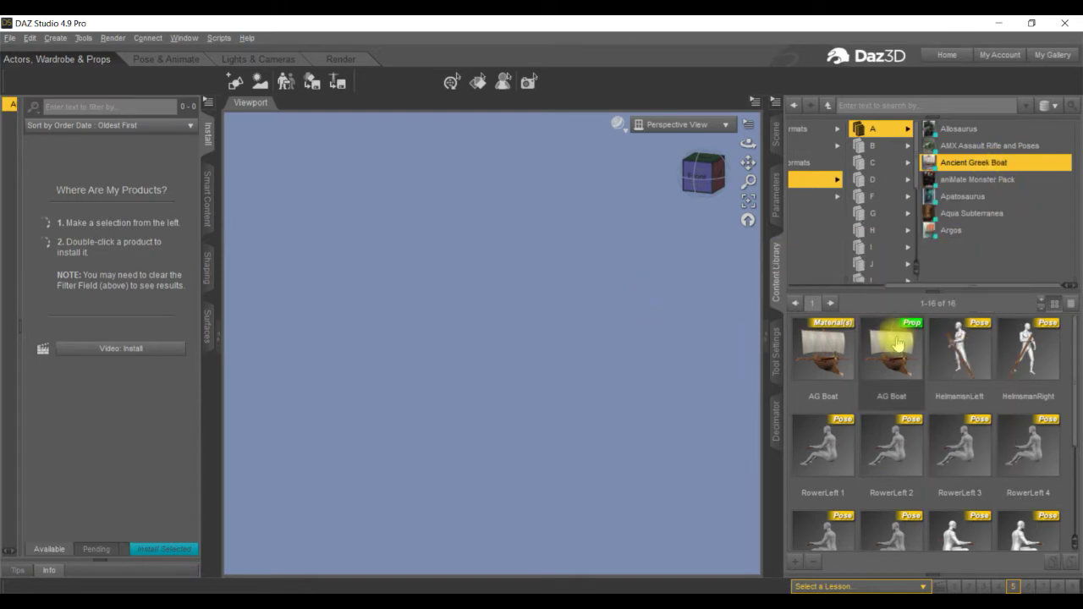
left_click(899, 339)
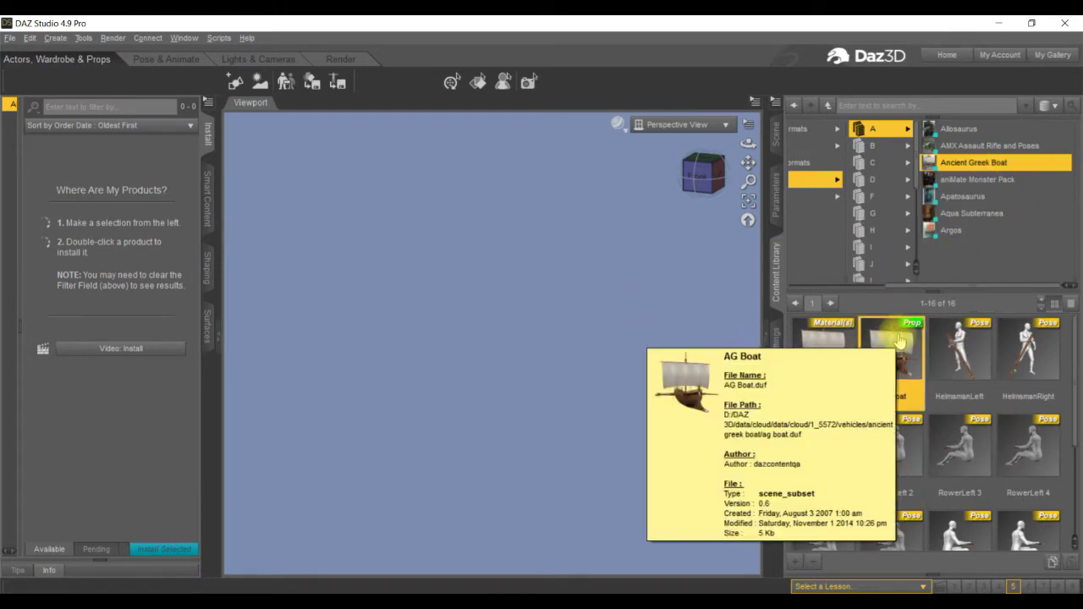
double_click(900, 340)
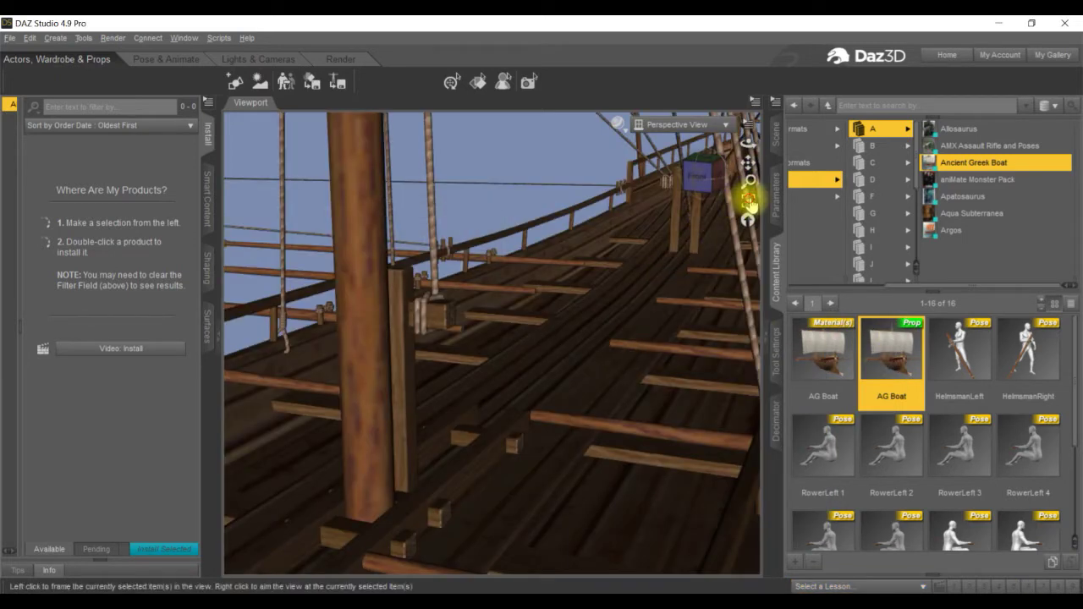
left_click(749, 200)
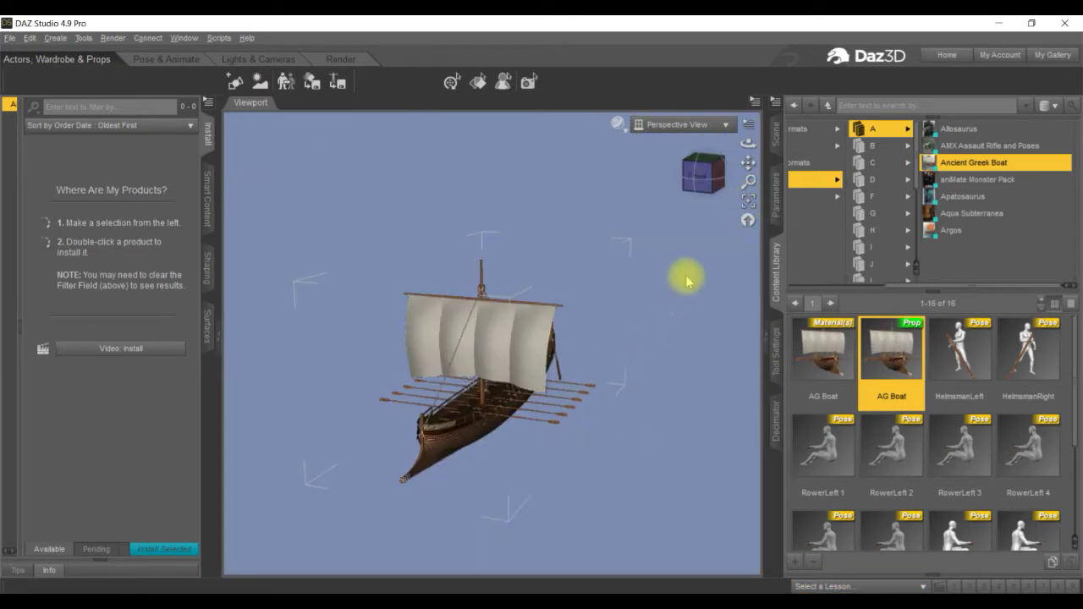
Expand the AG Boat hierarchy in the scene and select its hull bone.
left_click(777, 134)
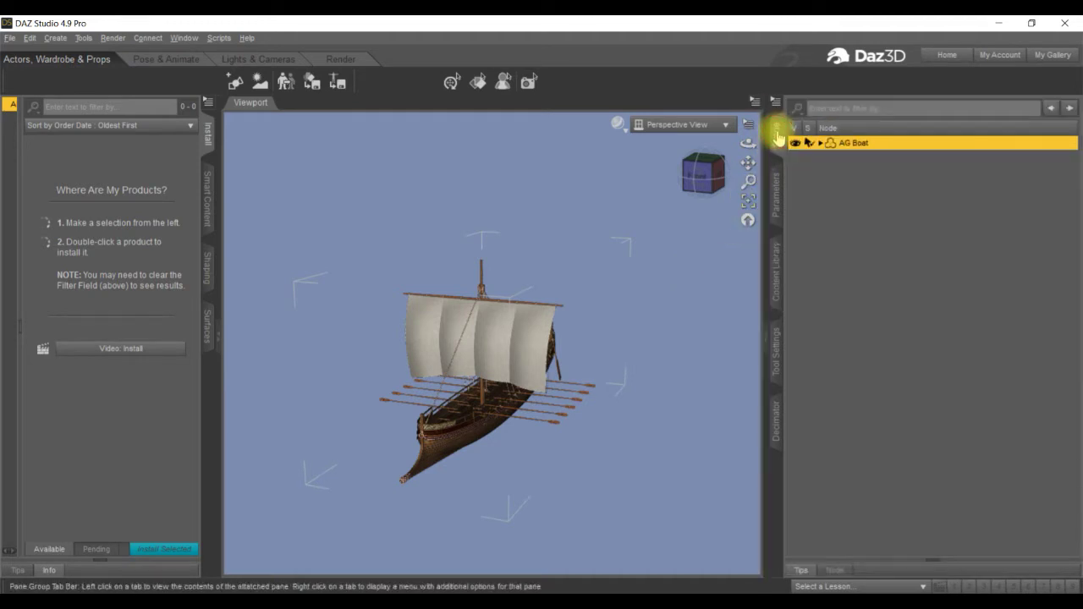
left_click(819, 143)
left_click(828, 158)
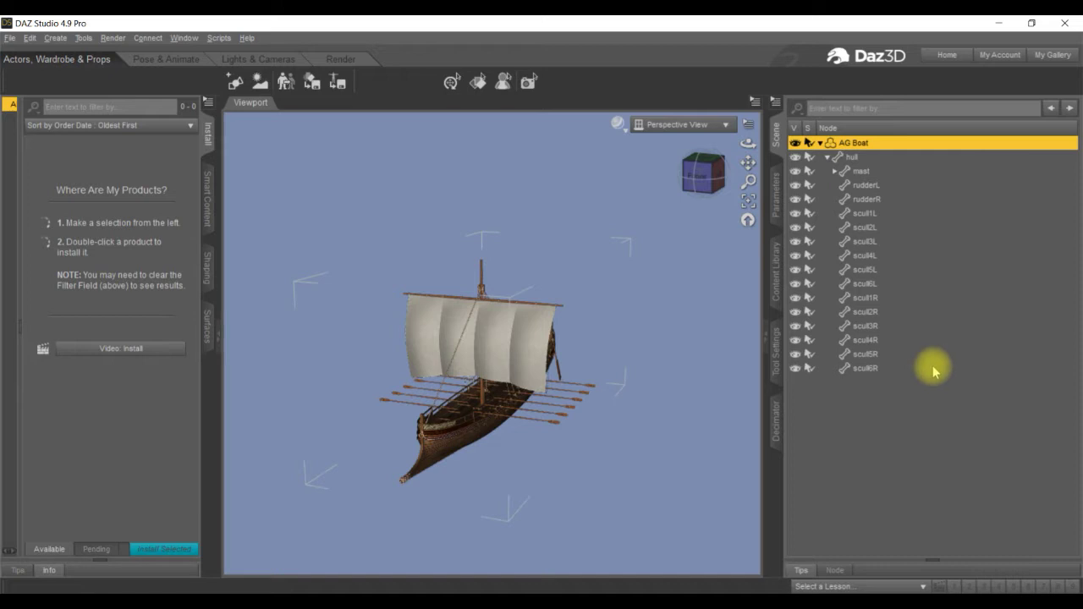
left_click(849, 157)
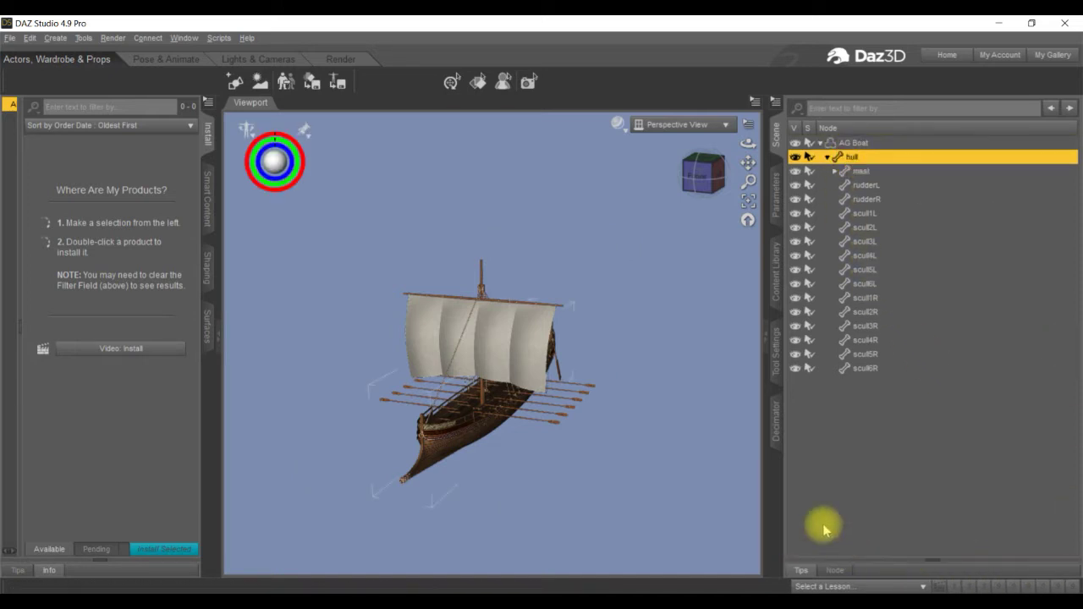
Activate the Geometry Editor and add the hull face group to the polygon selection.
left_click(772, 356)
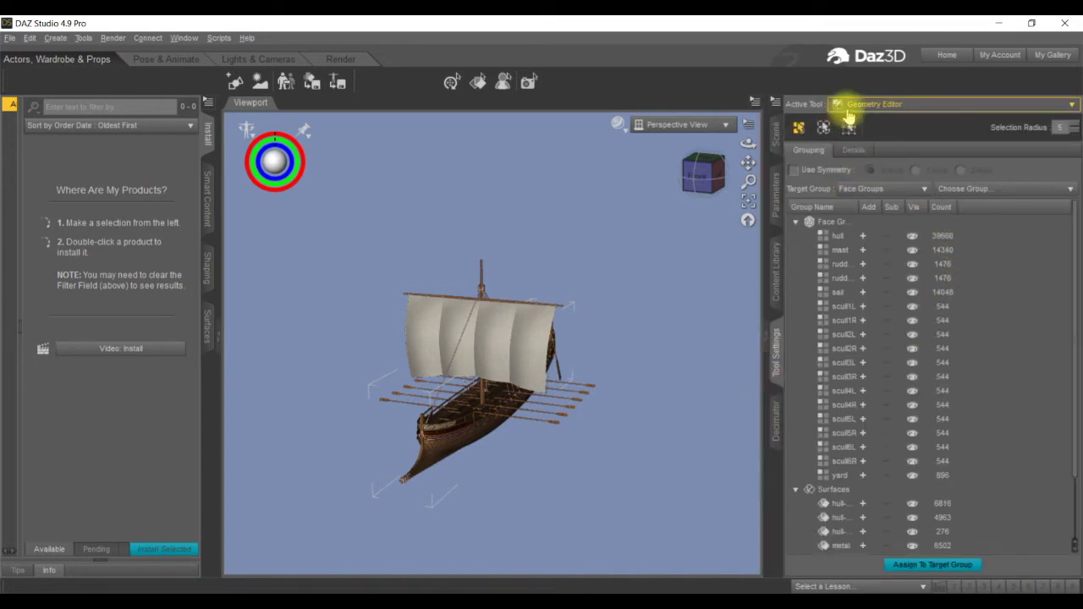
left_click(1073, 106)
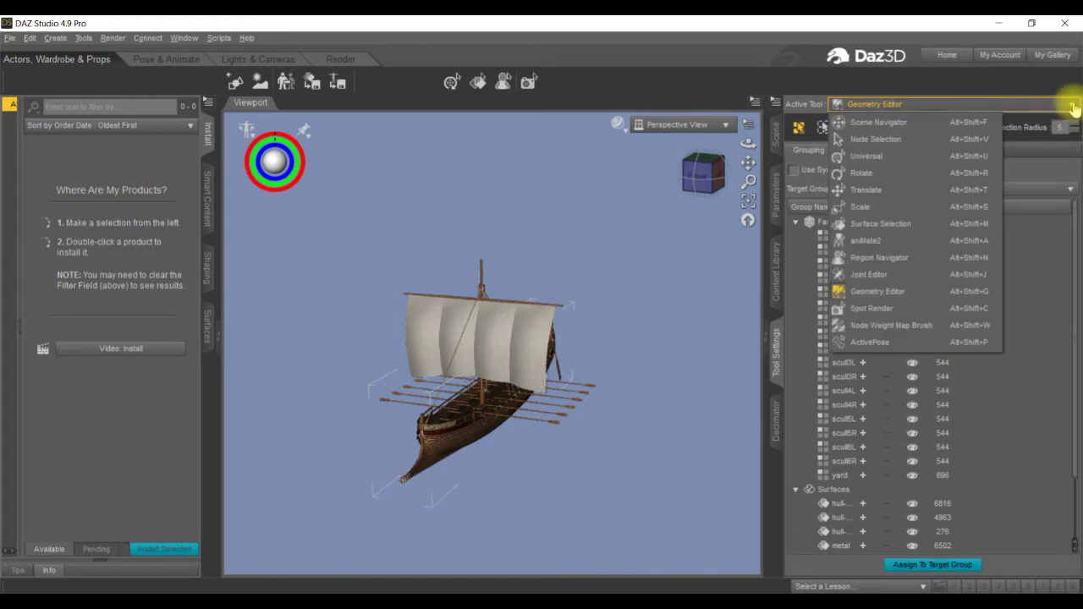
left_click(888, 291)
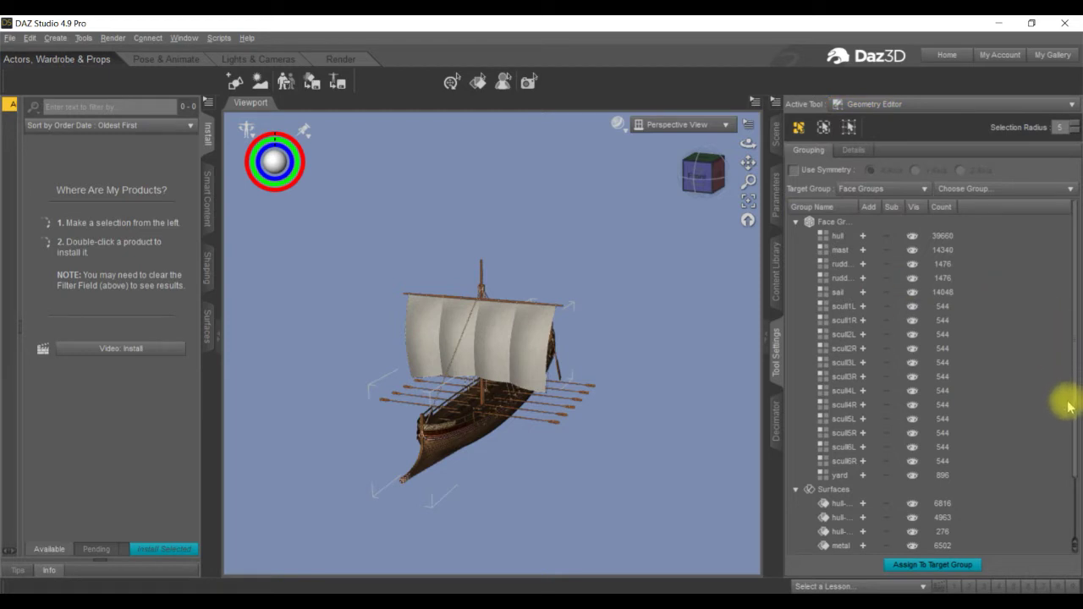
left_click(863, 237)
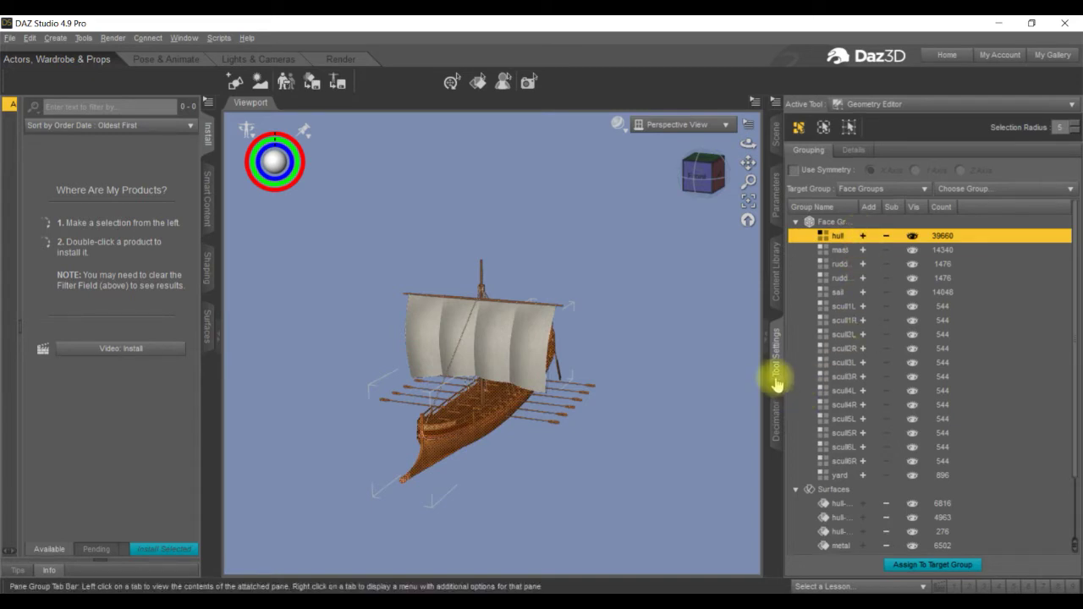
Hide all unselected polygons of the boat, leaving only the hull geometry shown.
right_click(774, 368)
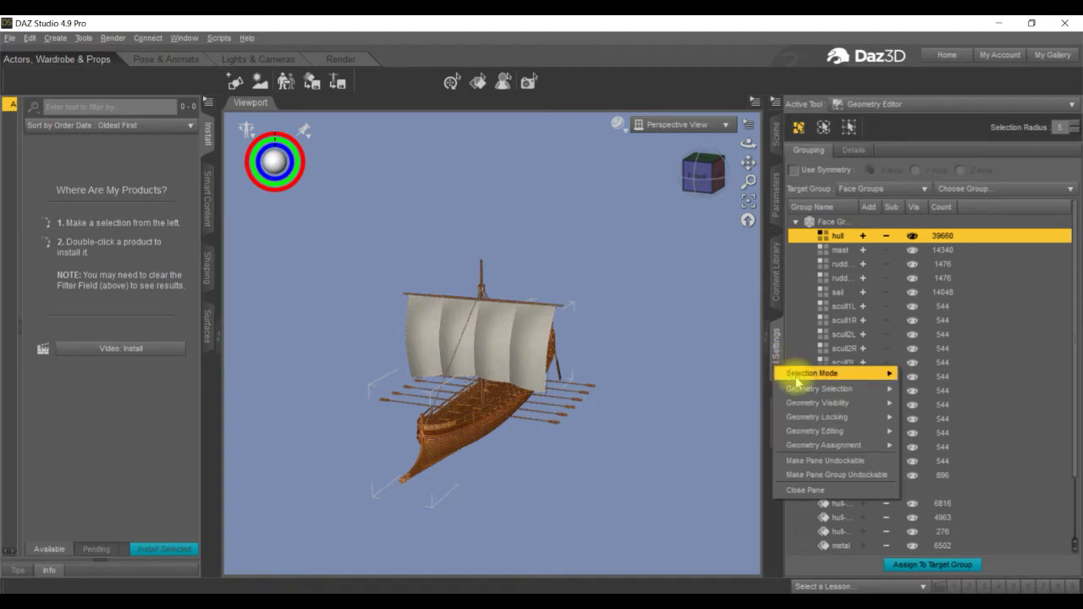
mouse_move(805, 406)
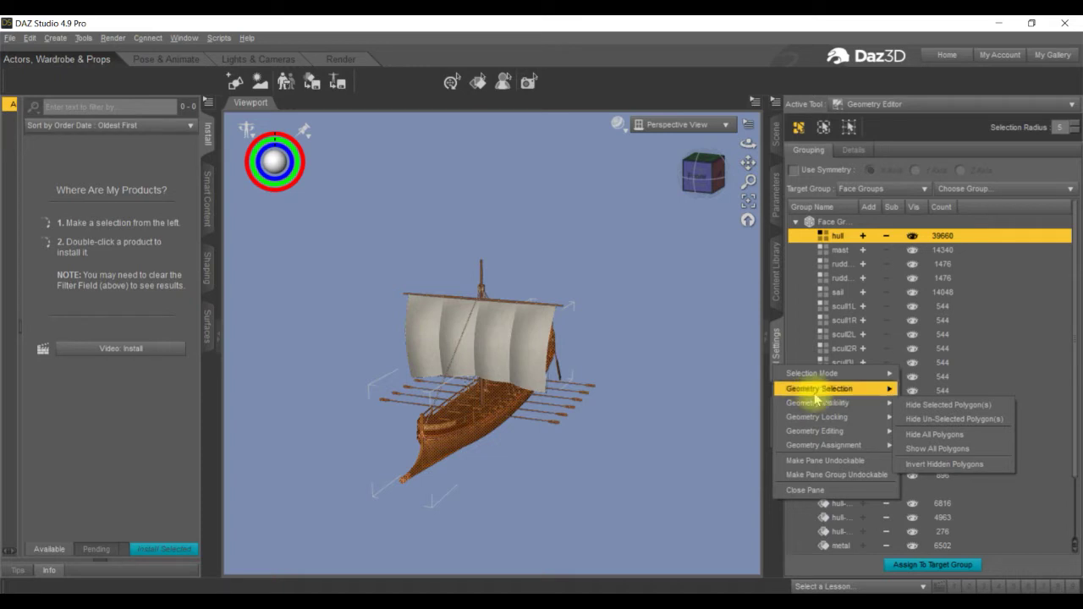
mouse_move(813, 388)
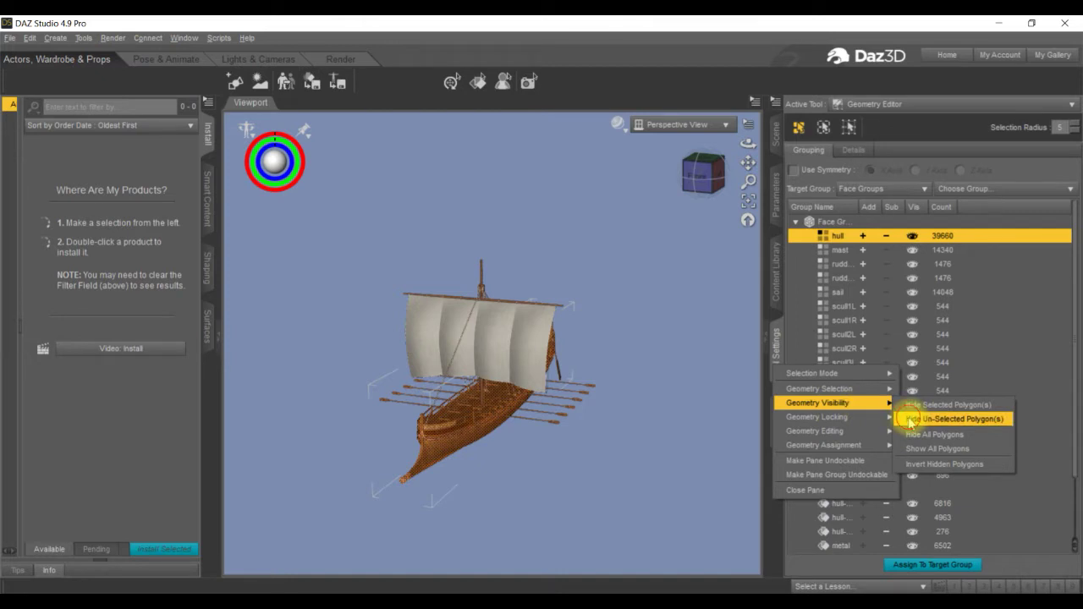
left_click(912, 419)
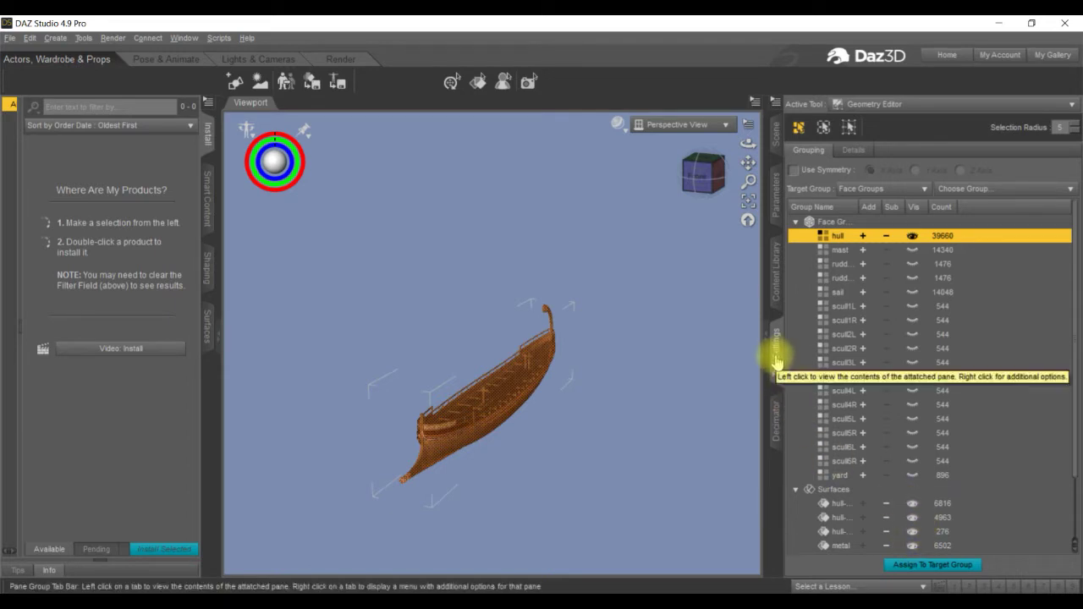
Permanently delete the hidden polygons from the boat's base geometry.
right_click(774, 361)
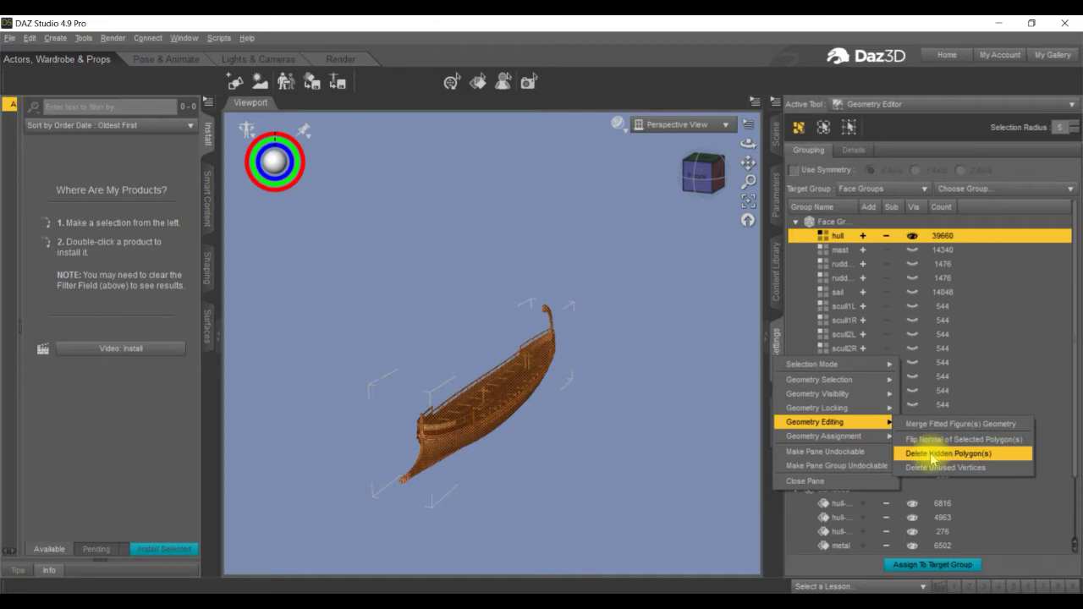
left_click(932, 455)
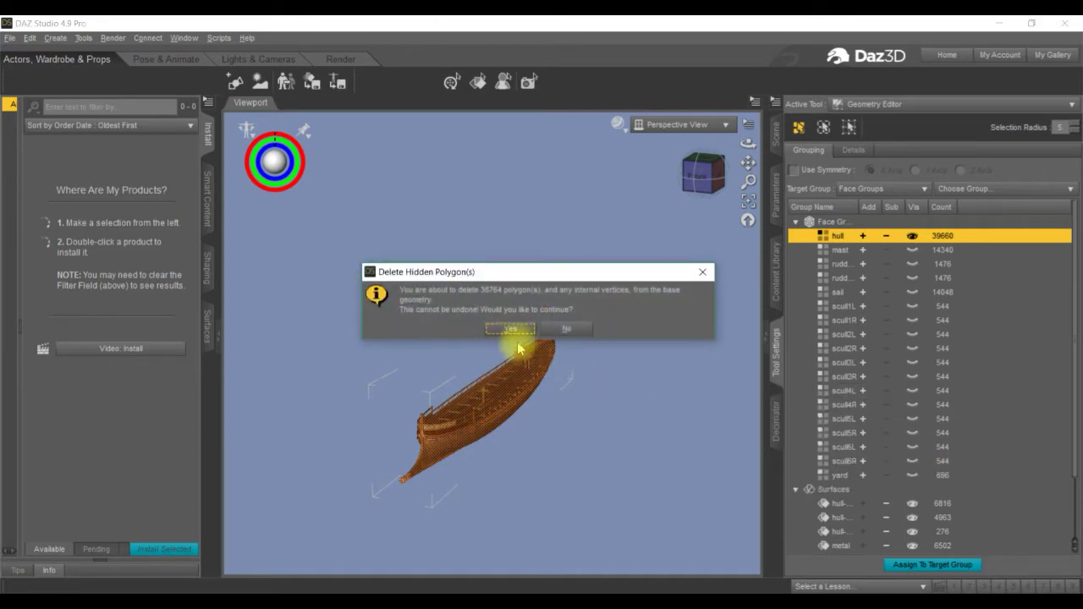
left_click(510, 329)
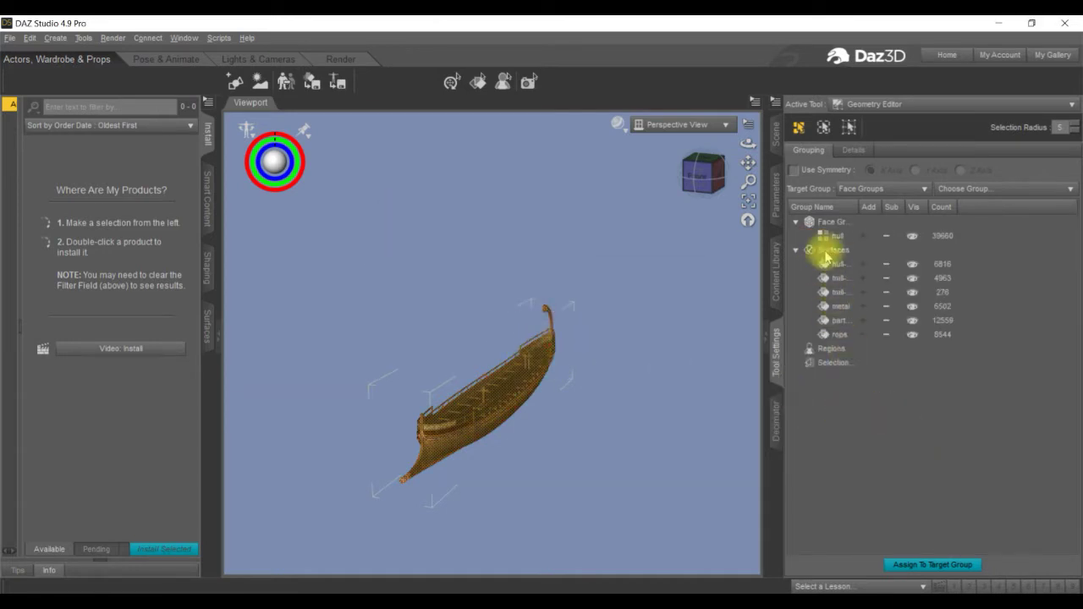
Merge the Convert_Figure_to_Props.dsa script from the Convert Tool folder to convert the boat figure into a prop.
left_click(778, 133)
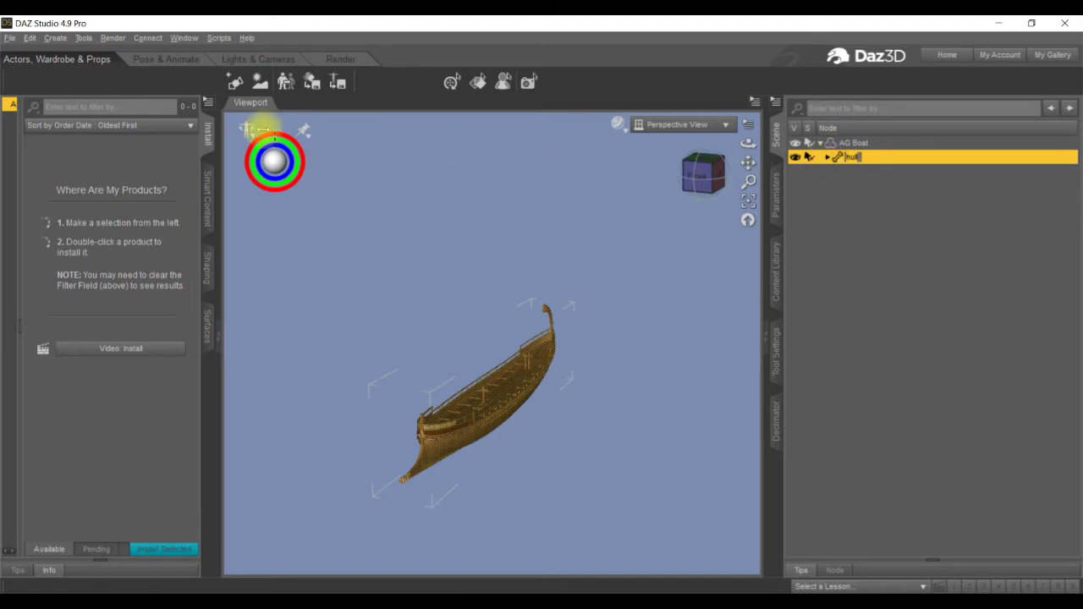
left_click(9, 38)
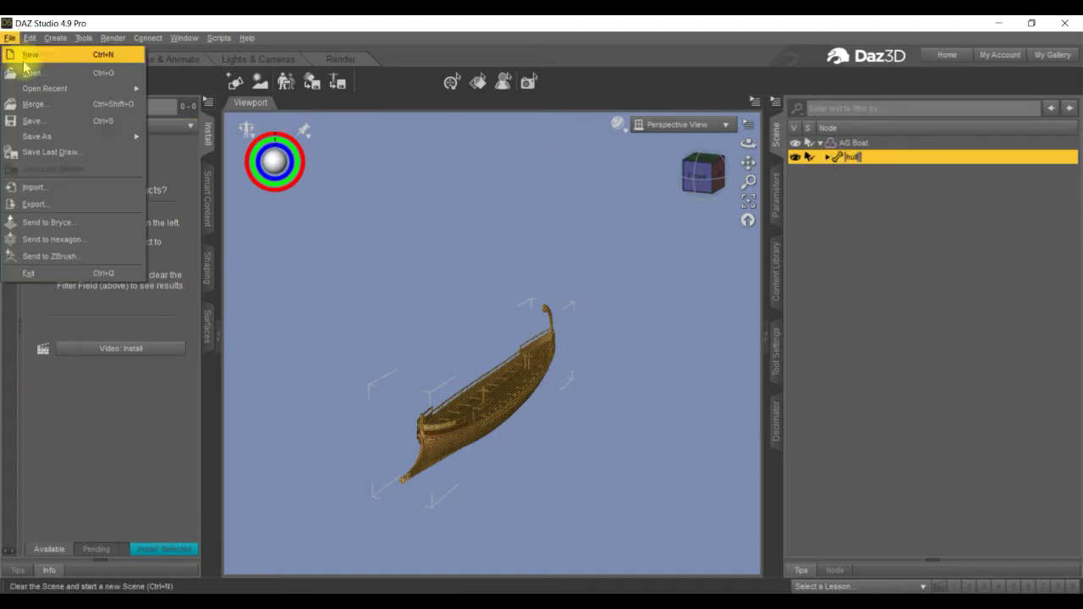
left_click(34, 104)
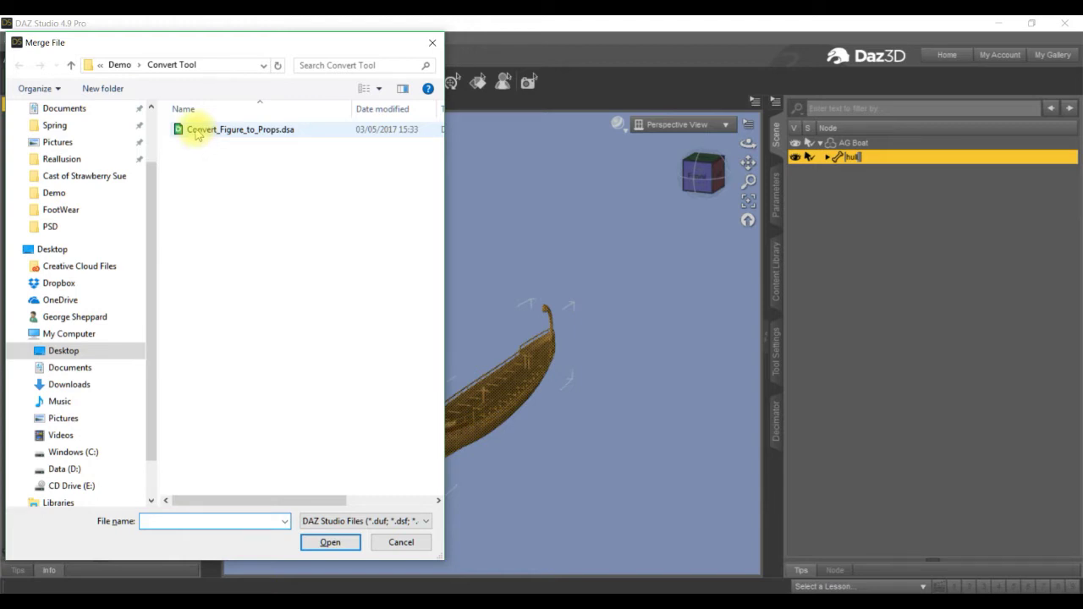
left_click(196, 132)
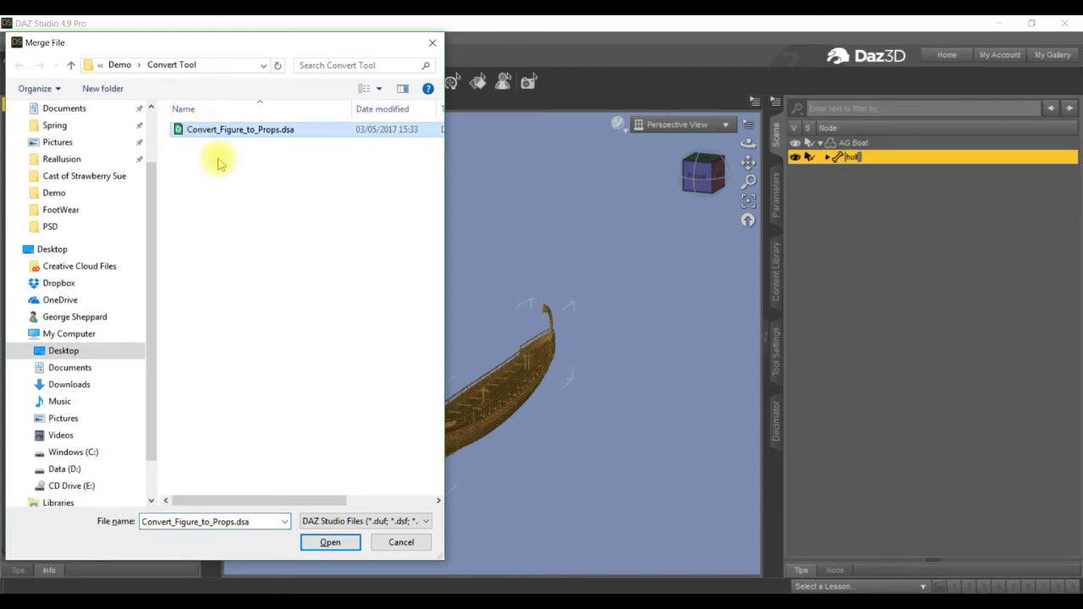
left_click(329, 543)
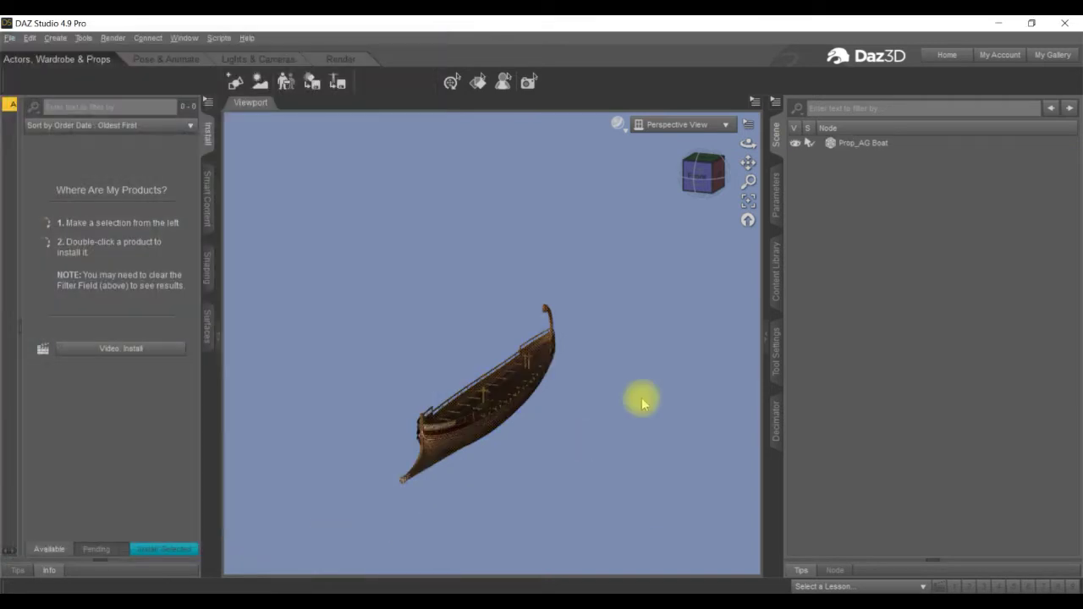
Rename the converted Prop_AG Boat node as Hull.
left_click(861, 144)
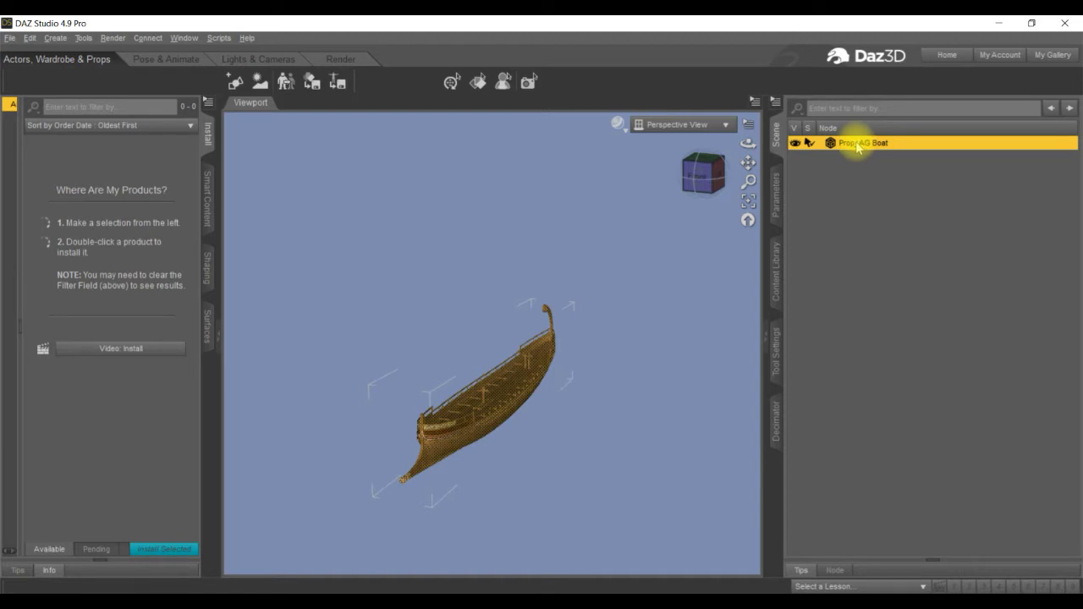
double_click(856, 145)
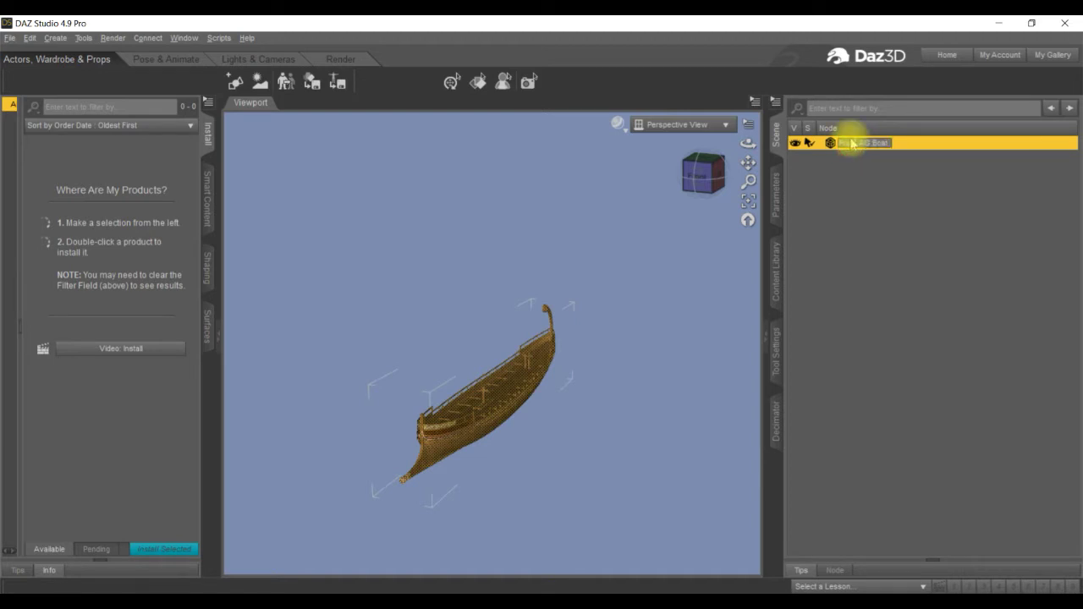
type("1_Aquar")
key("Escape")
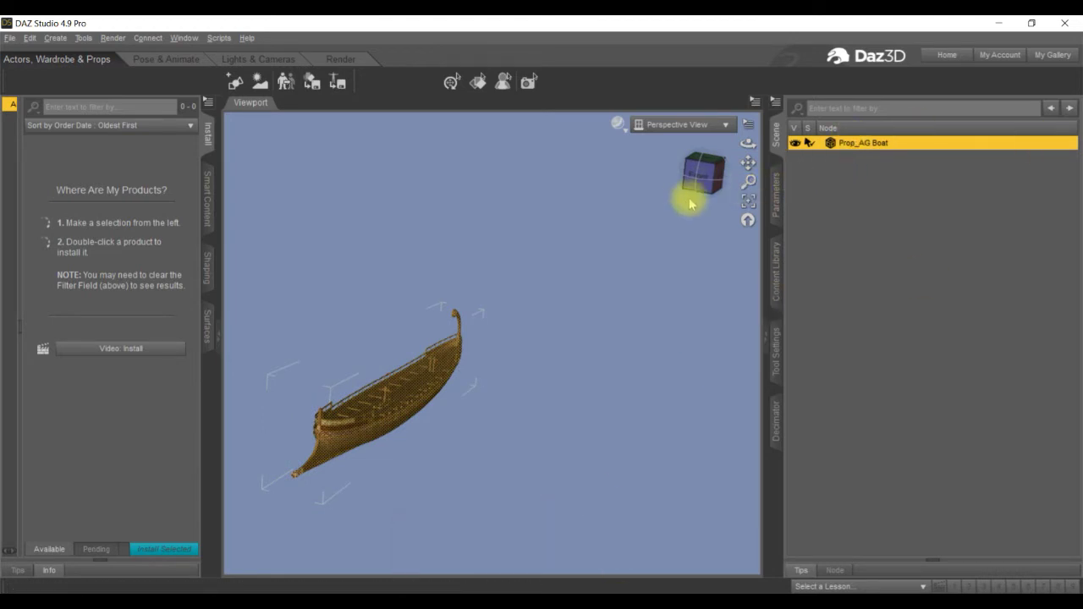
left_click(748, 203)
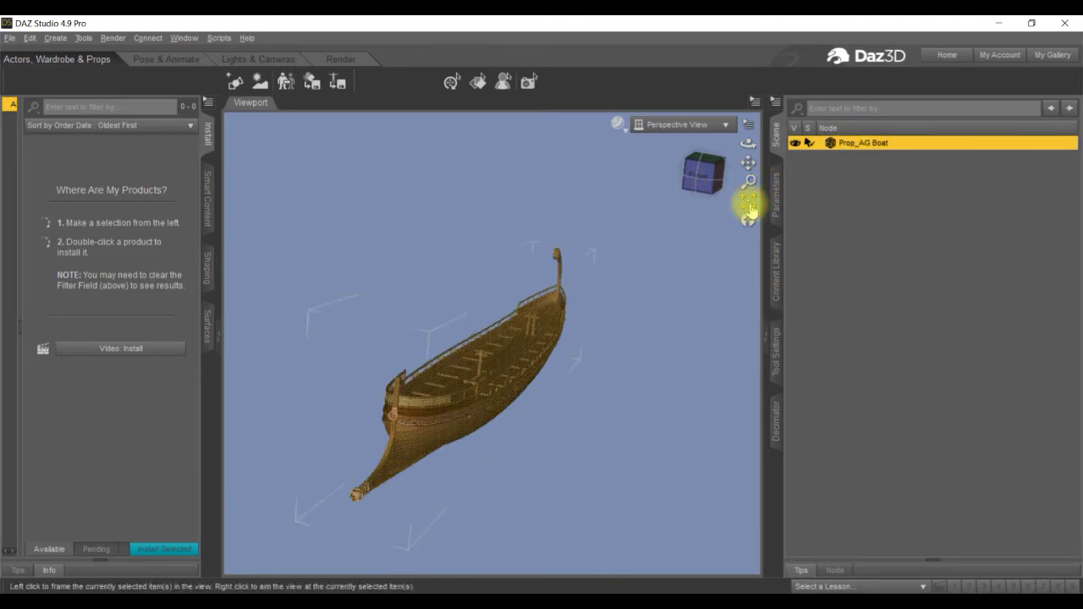
double_click(859, 145)
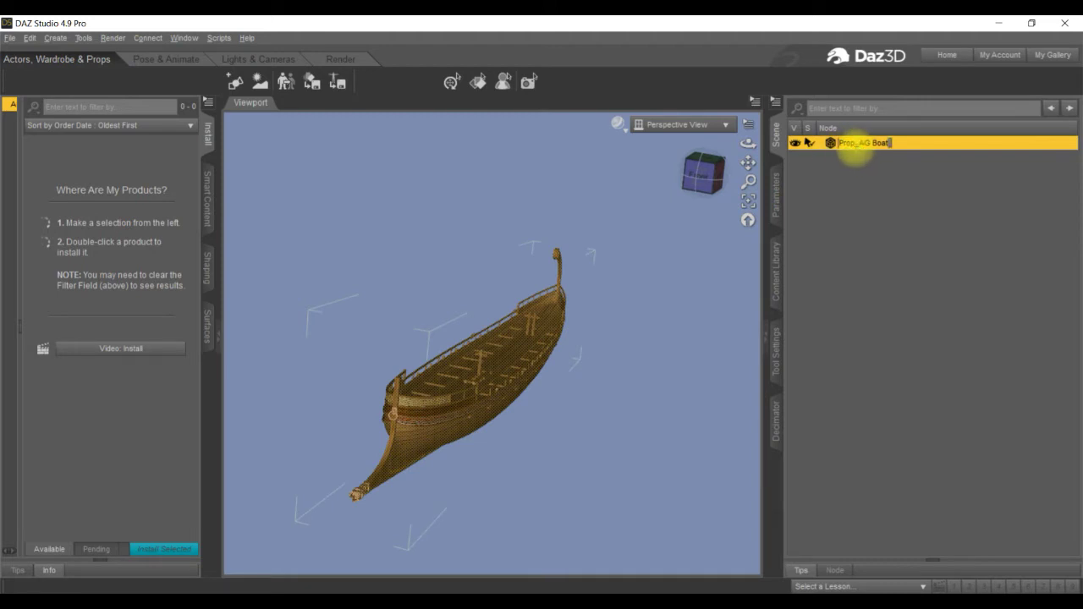
key("ctrl+a")
key("Return")
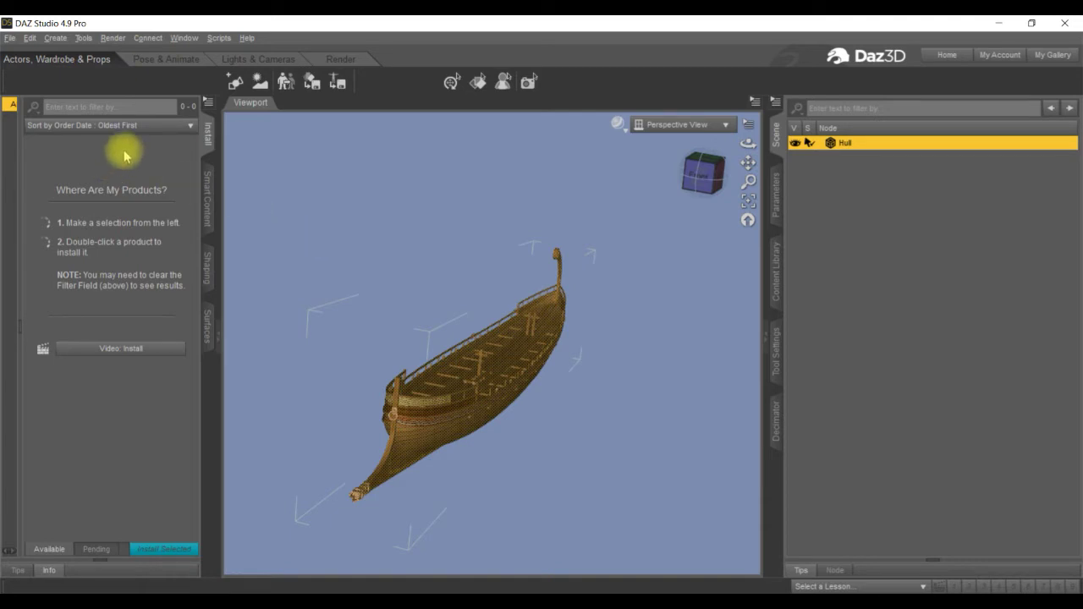
Save the Hull prop as a Figure/Prop asset file named Hull in the Demo folder.
left_click(10, 38)
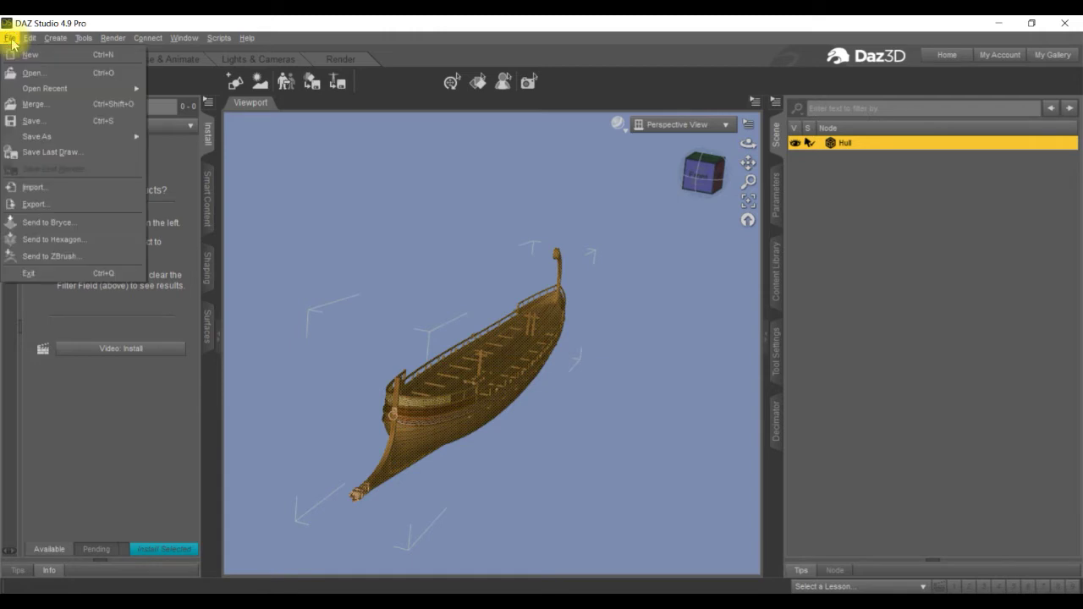
mouse_move(40, 136)
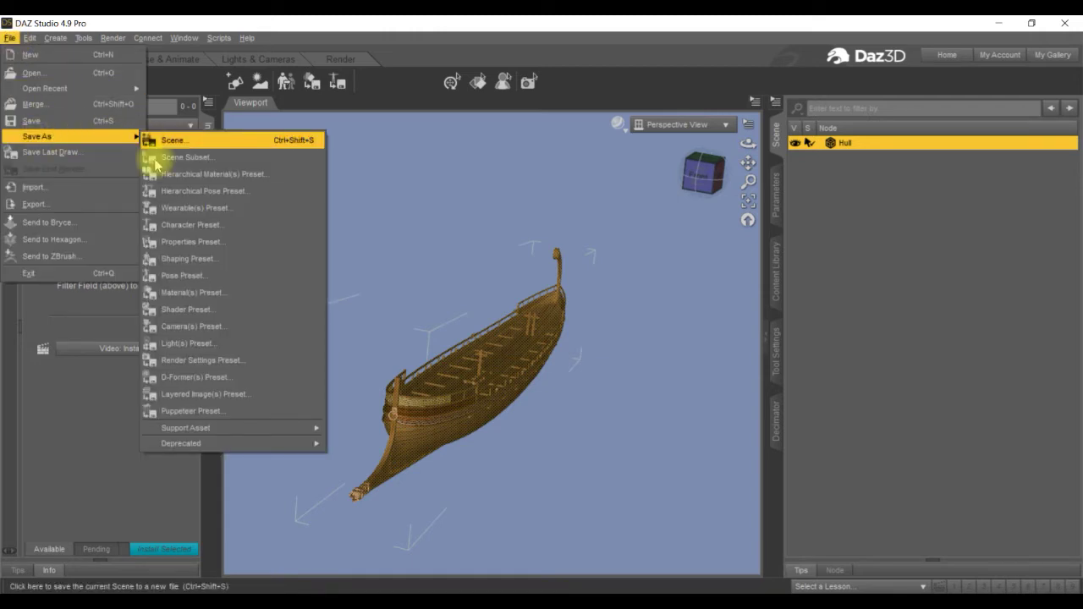
mouse_move(199, 431)
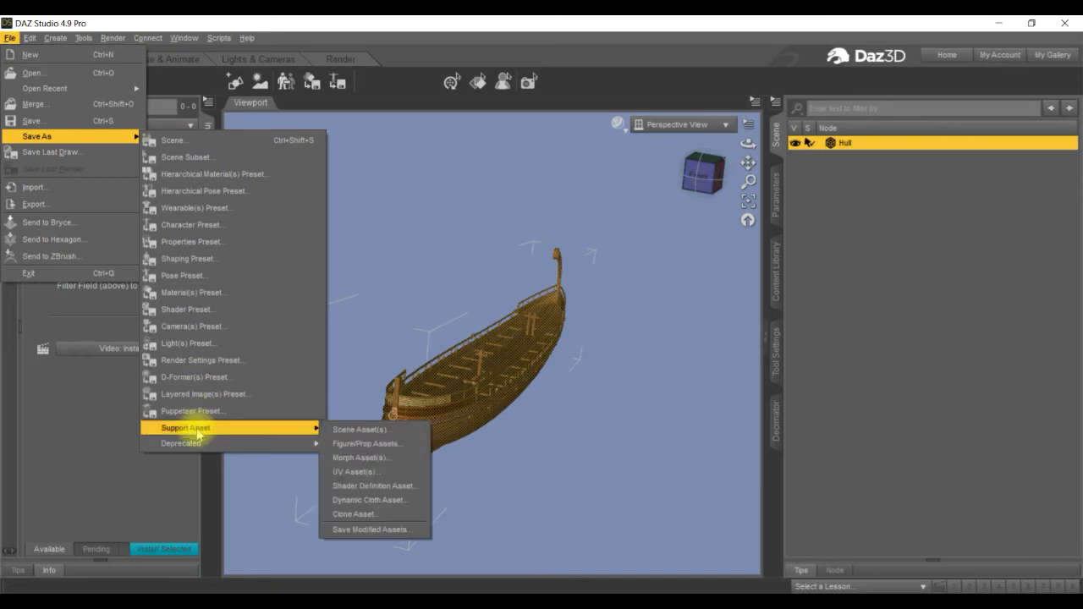
left_click(343, 446)
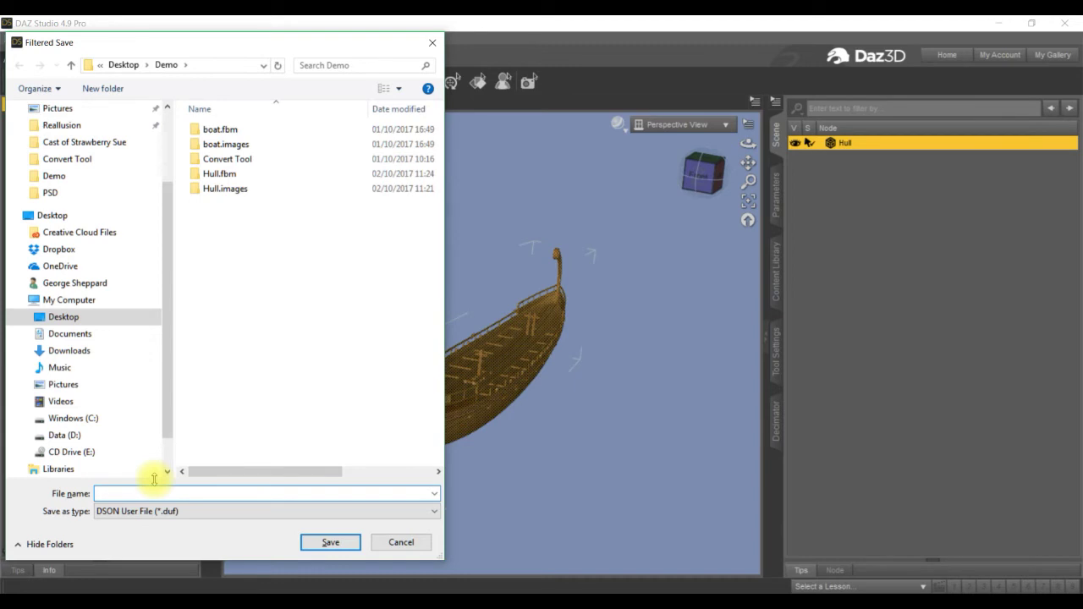
type("Hull")
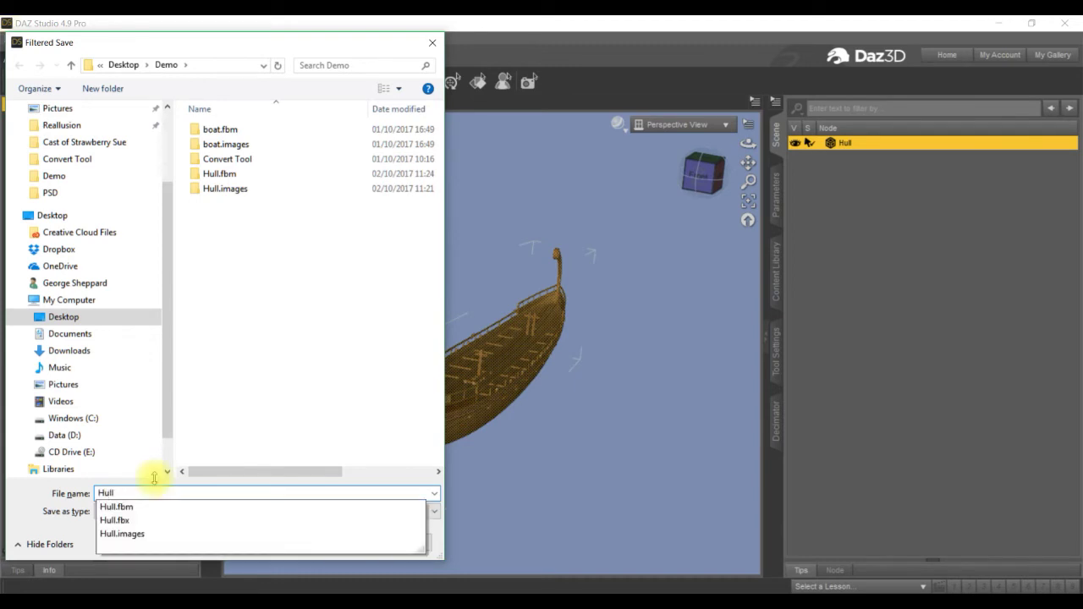
left_click(233, 246)
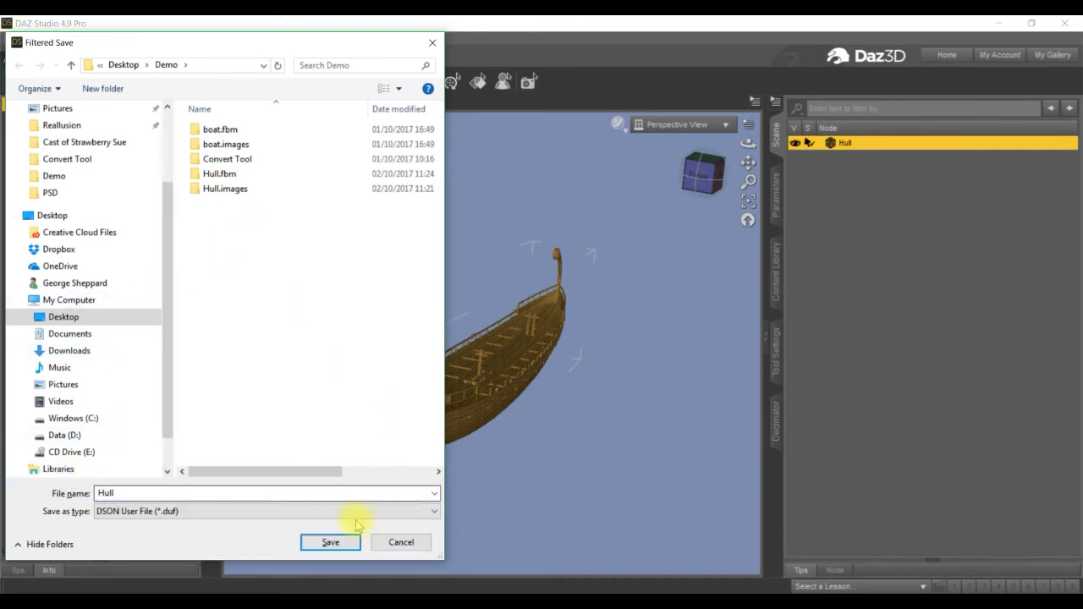
left_click(331, 543)
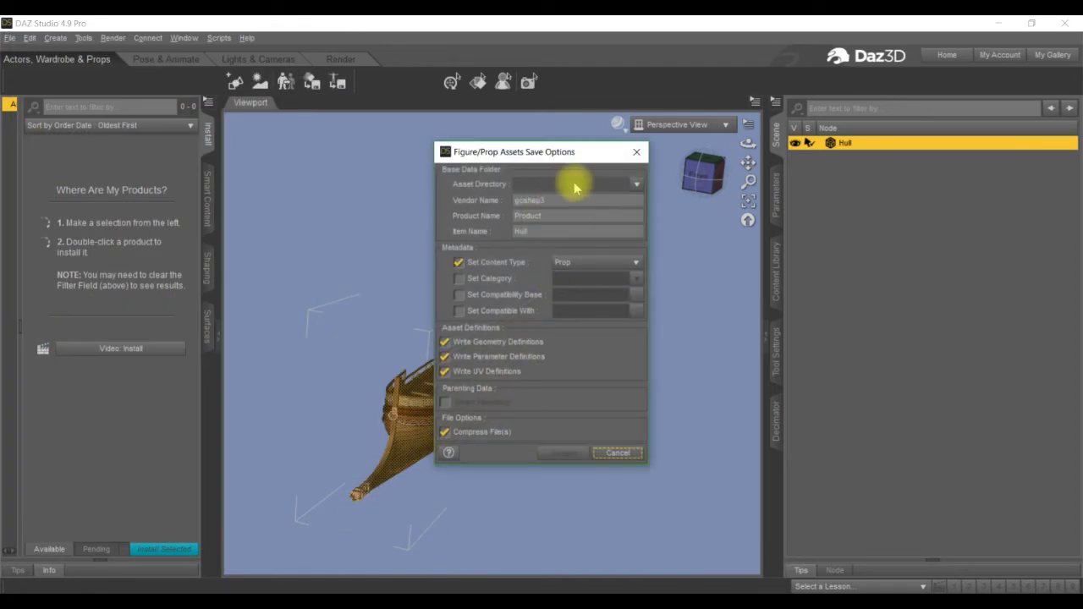
Set the asset directory to D:/DAZ 3D/My Library and accept the Figure/Prop asset save options.
left_click(636, 186)
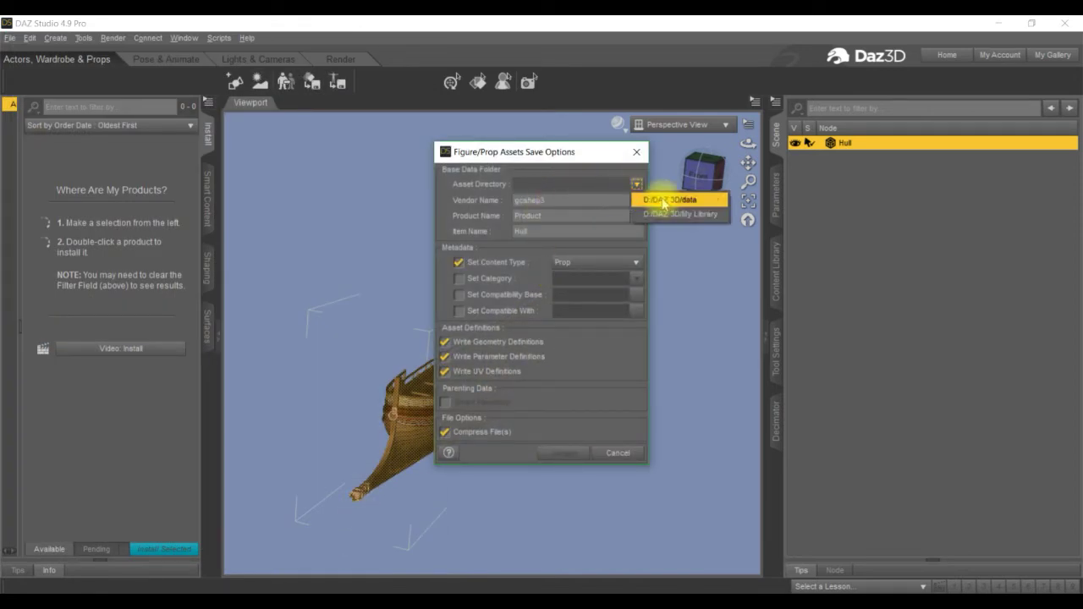
left_click(664, 201)
left_click(636, 184)
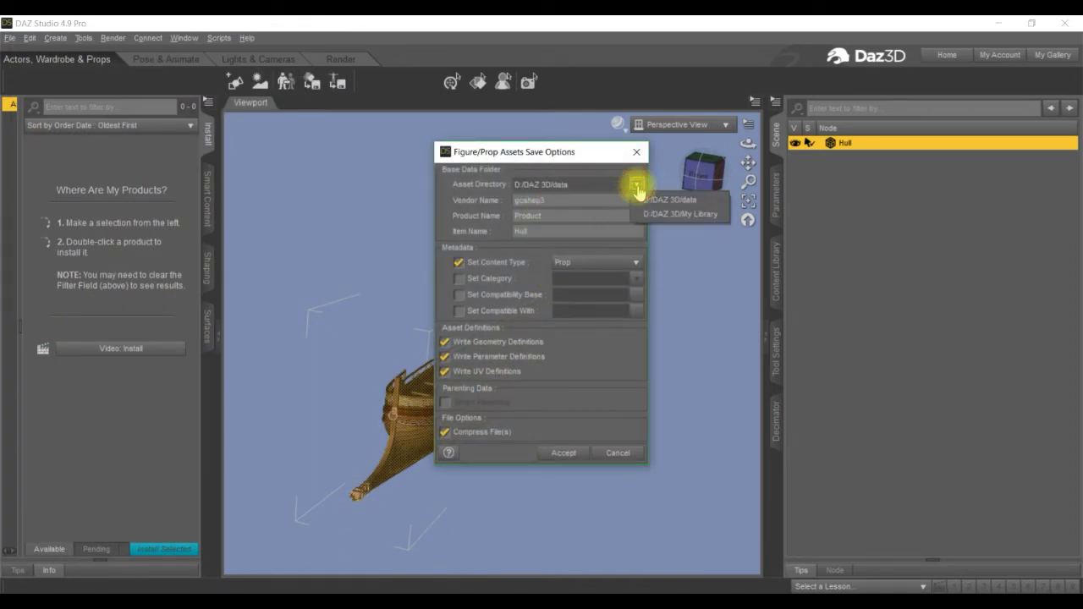
left_click(677, 214)
left_click(562, 453)
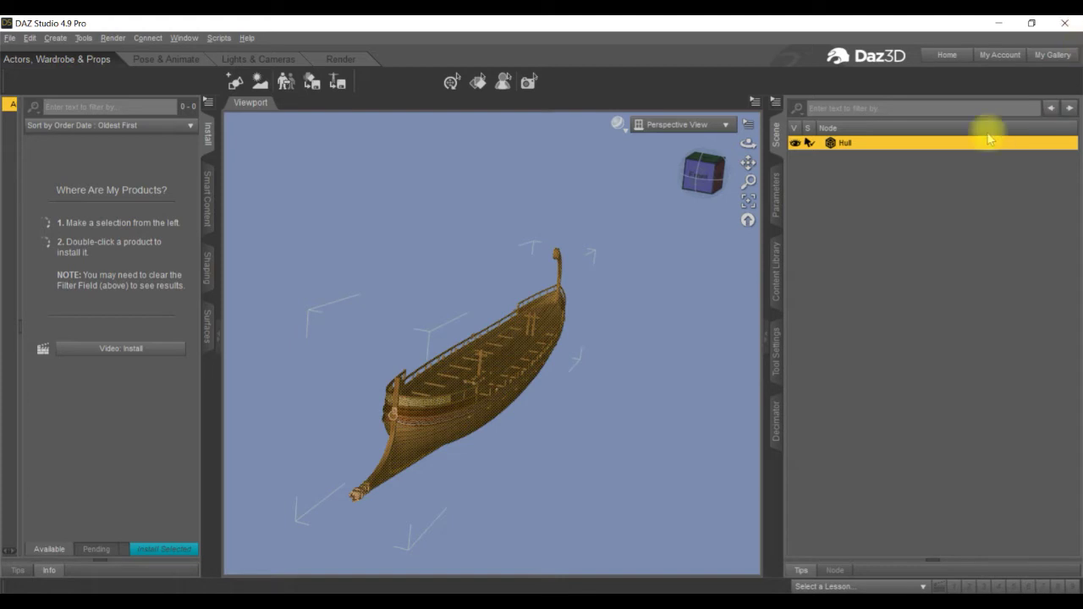
Export the Hull prop as Hull.fbx in the Demo folder, overwriting the existing file and accepting the current FBX options.
left_click(8, 38)
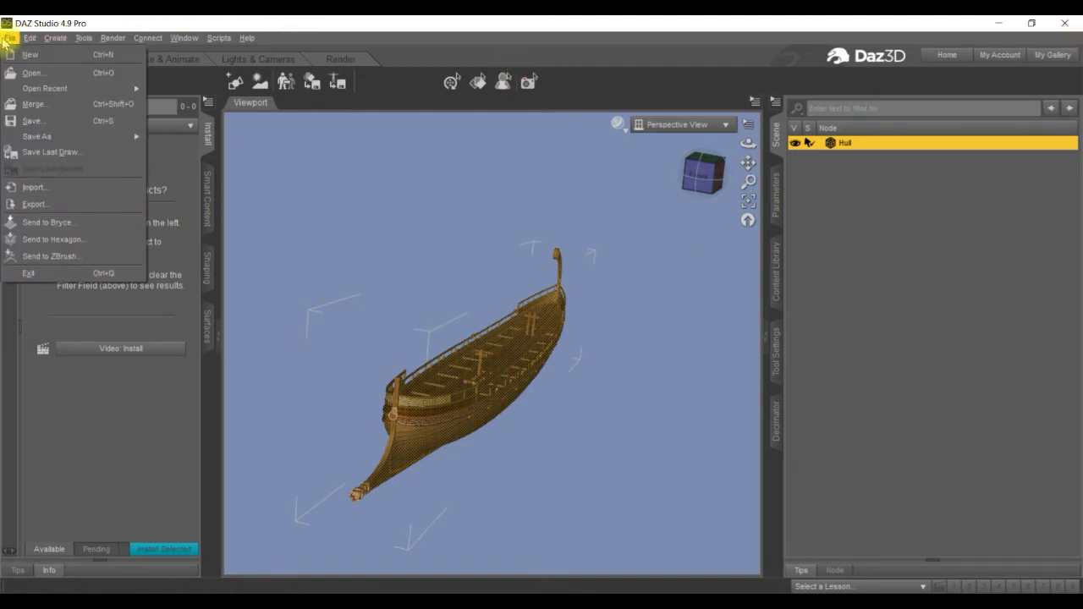
left_click(38, 204)
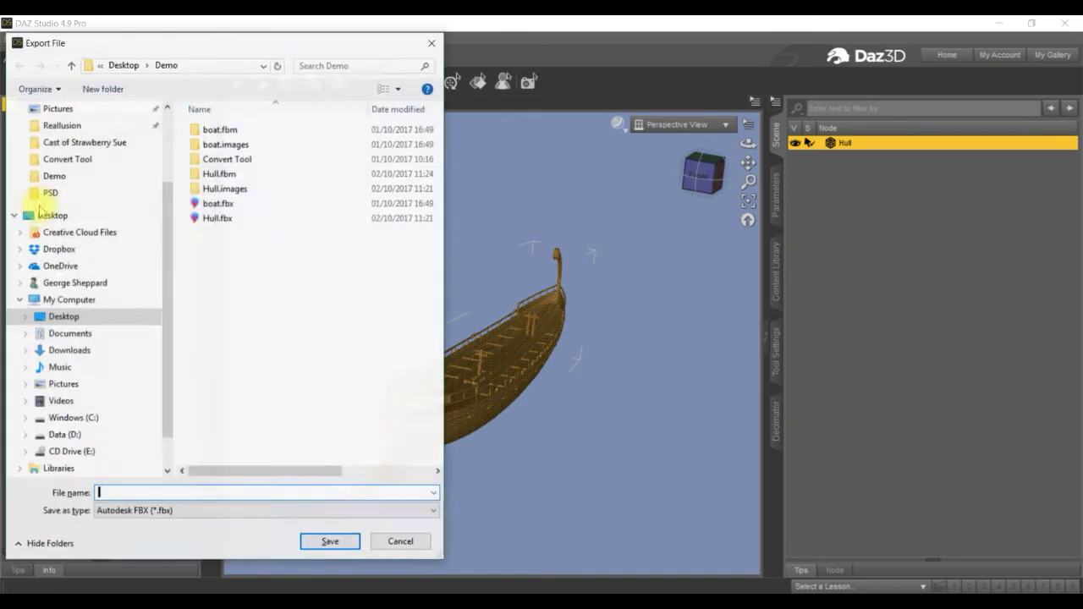
left_click(218, 218)
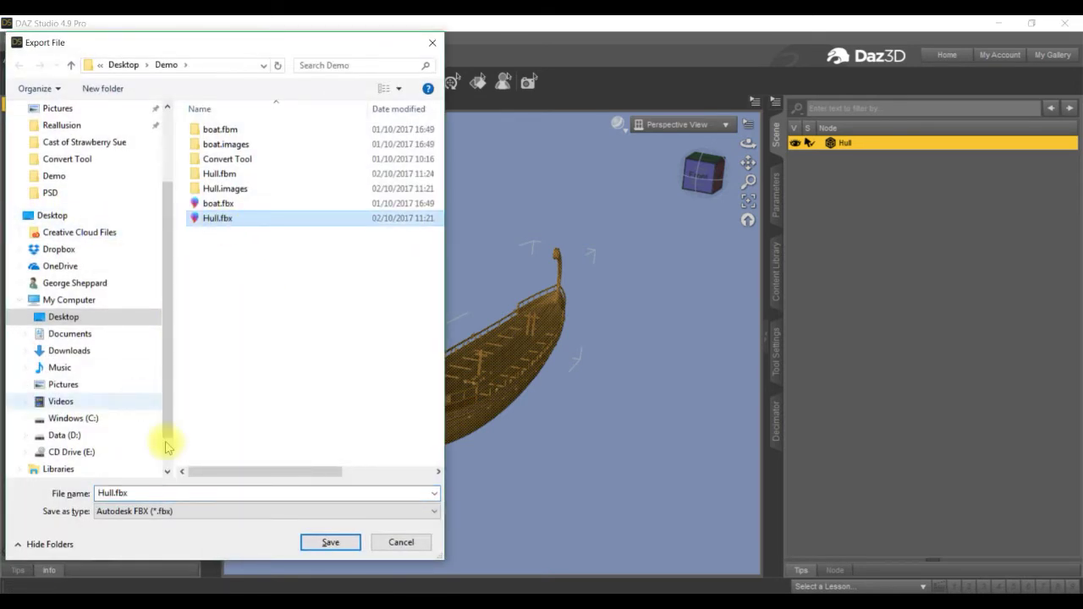
left_click(331, 541)
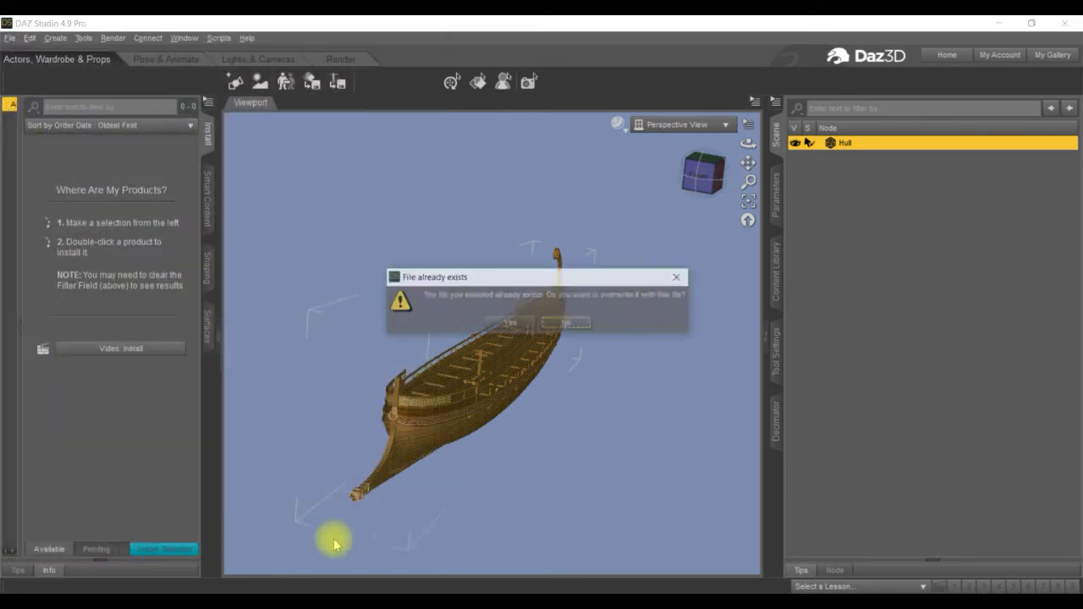
left_click(521, 324)
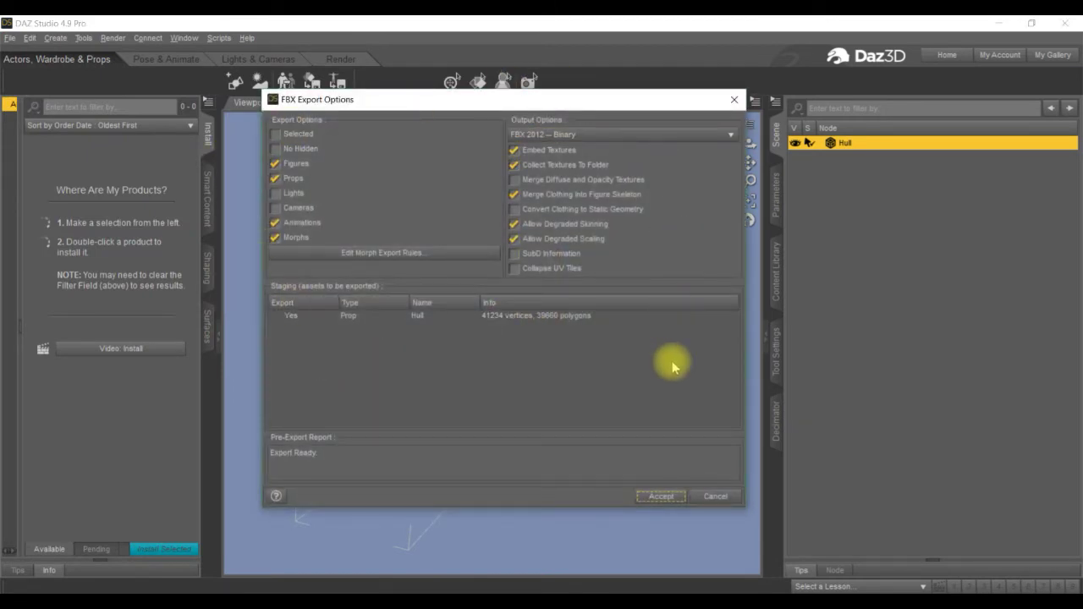
left_click(671, 499)
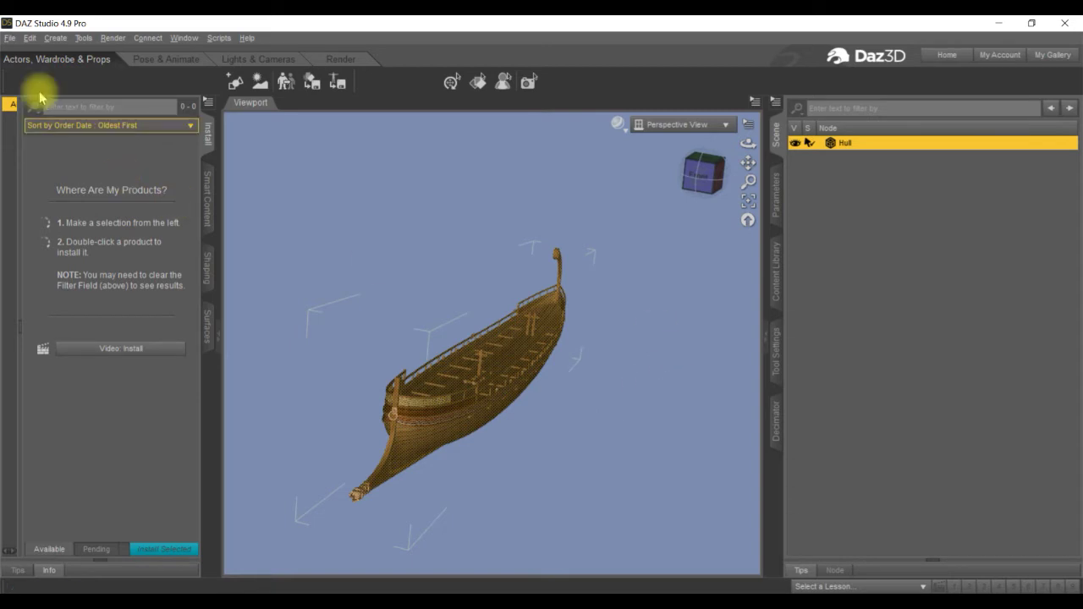
Start a new empty scene, clearing the Hull prop from the current one.
left_click(11, 40)
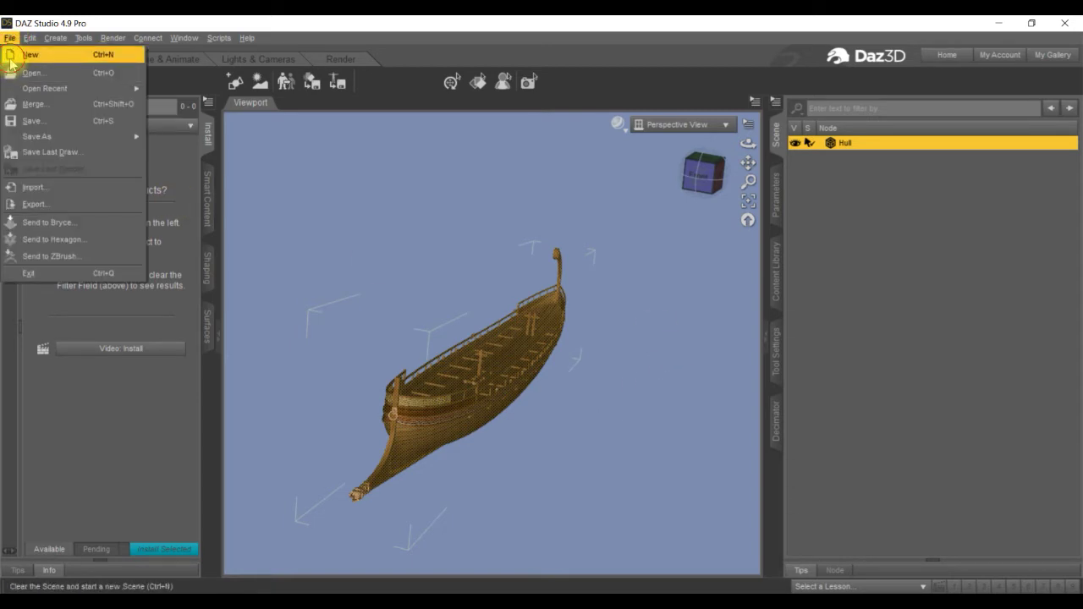
left_click(21, 55)
left_click(539, 325)
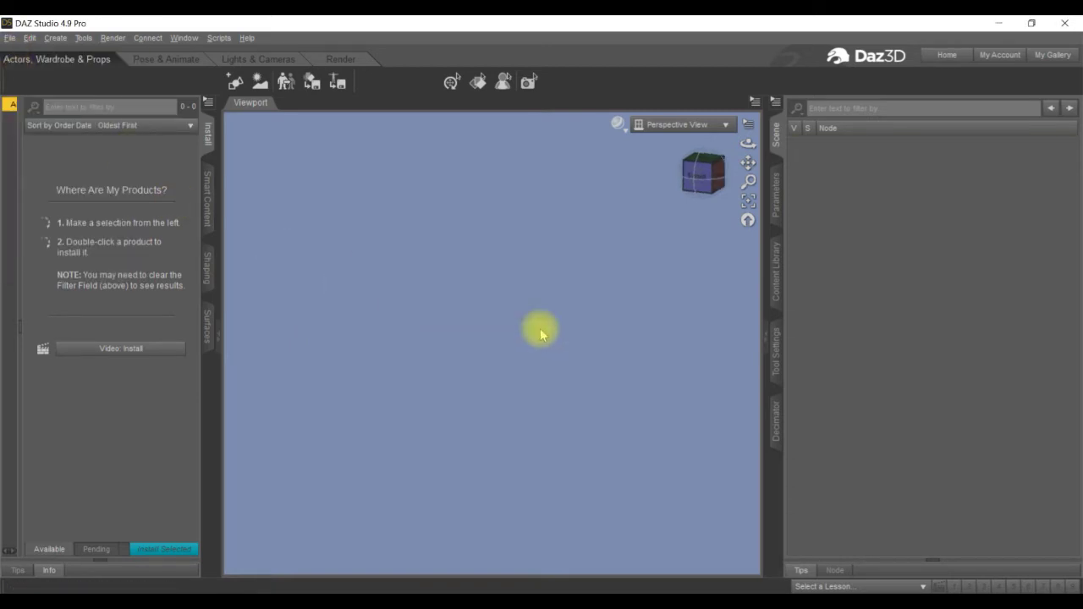
Load the AG Boat prop from the Ancient Greek Boat content and apply the Argos material preset to it.
left_click(779, 279)
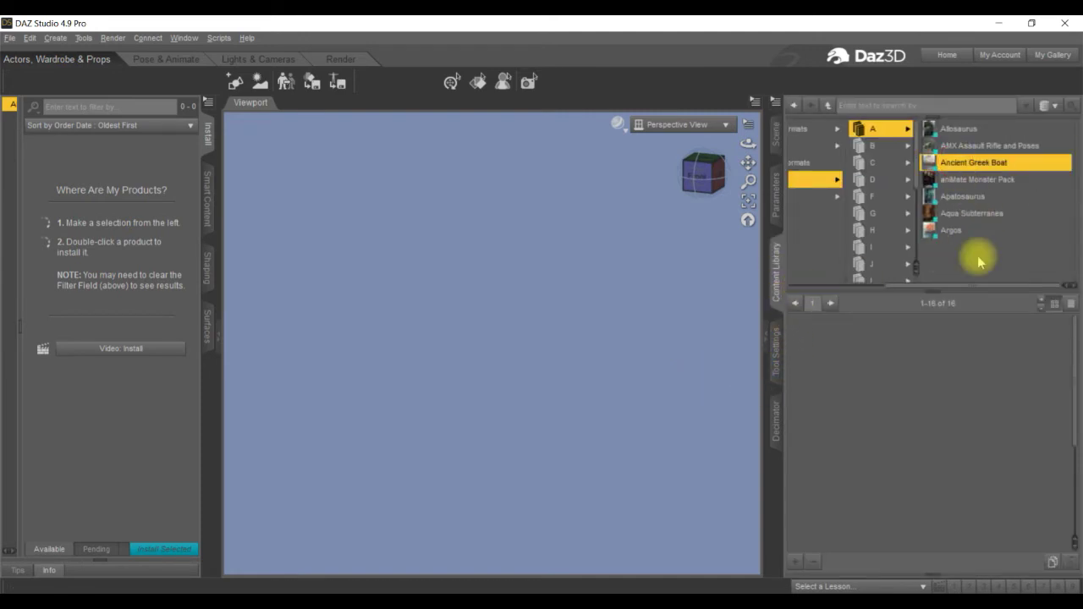
double_click(909, 373)
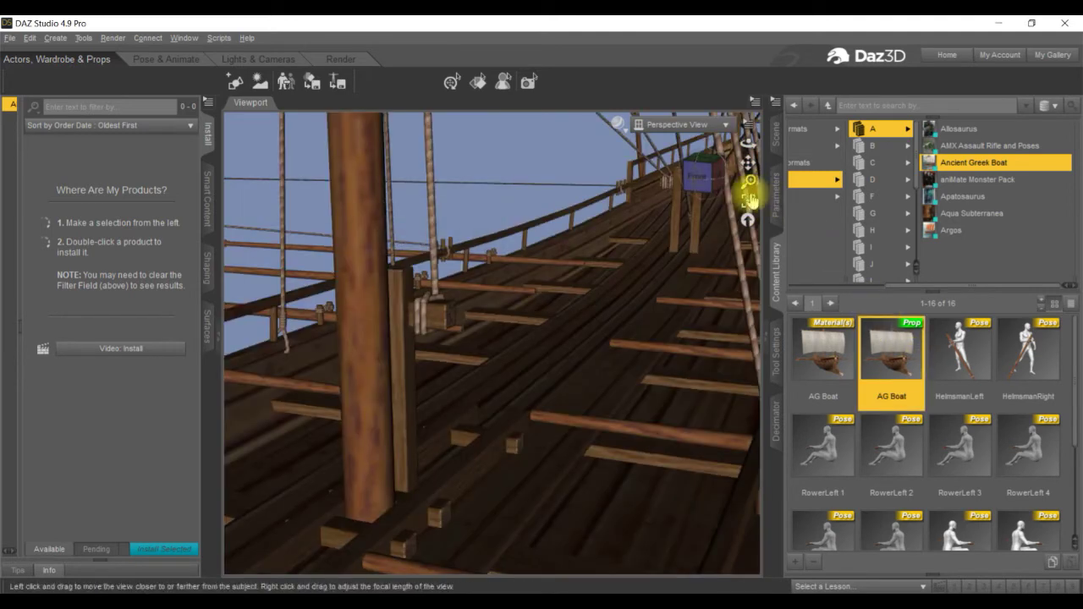
left_click(747, 202)
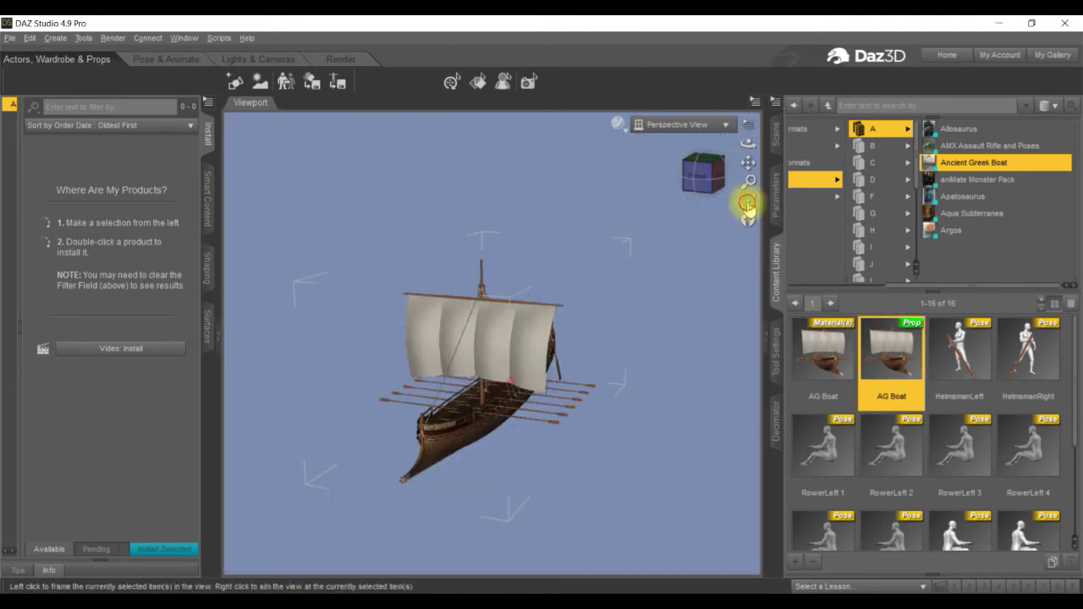
left_click(952, 230)
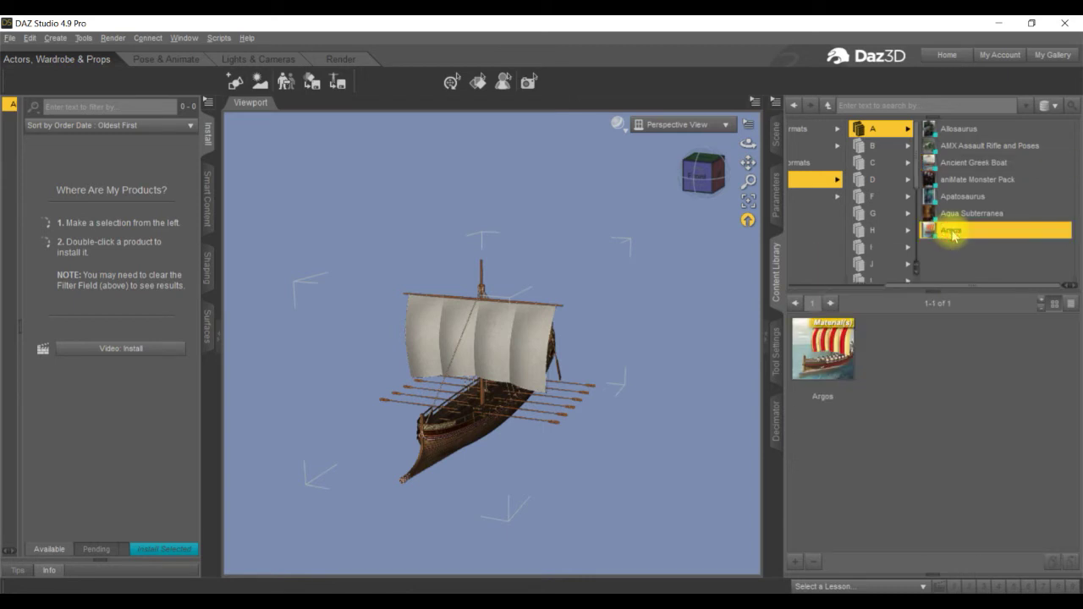
double_click(849, 350)
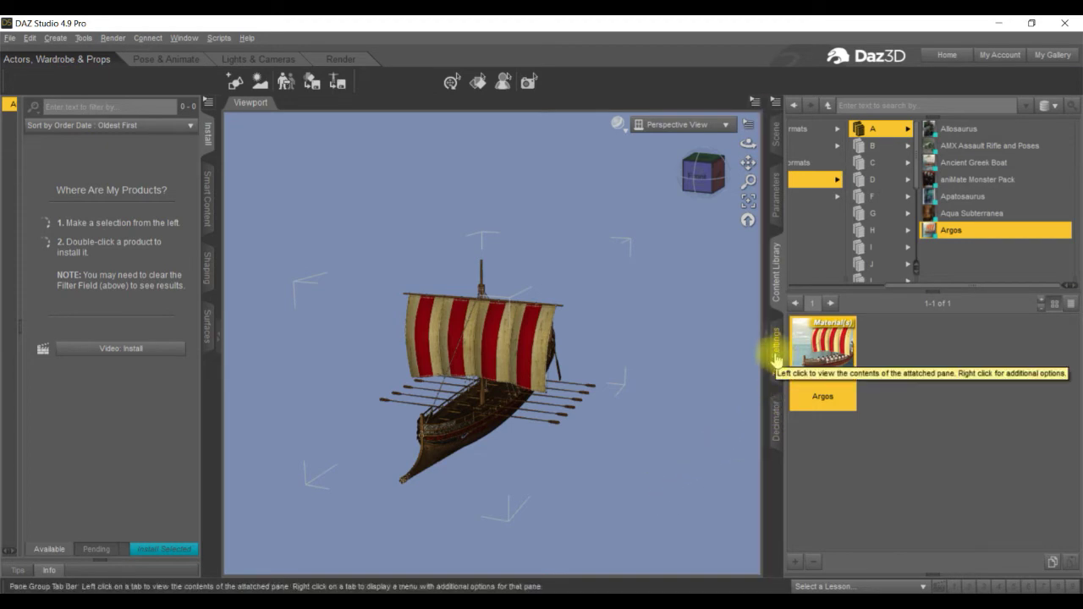
Select the boat's sail face group and hide all unselected polygons.
left_click(777, 359)
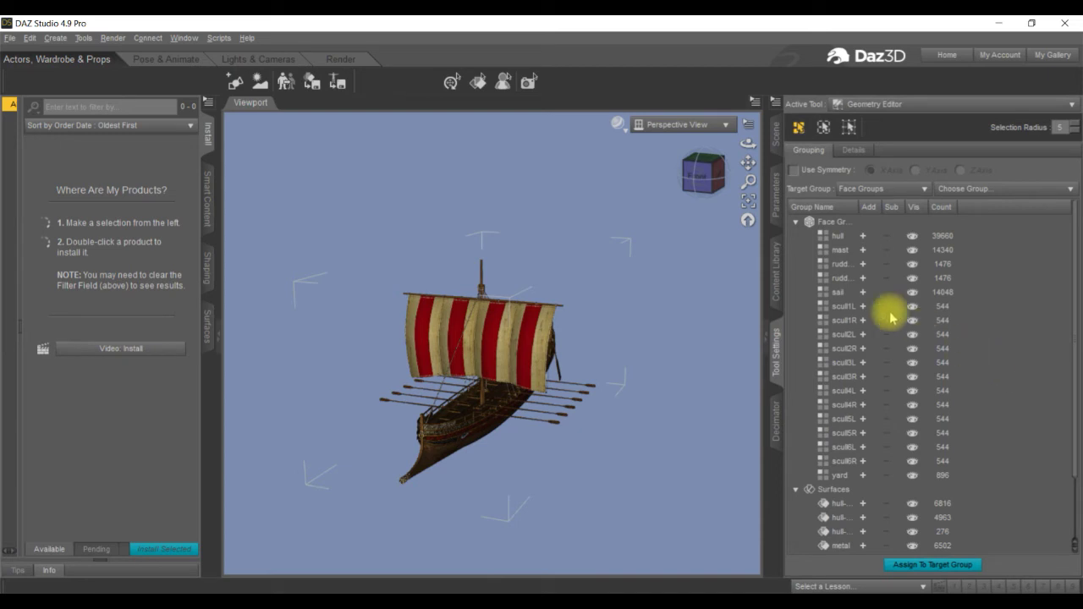
left_click(863, 292)
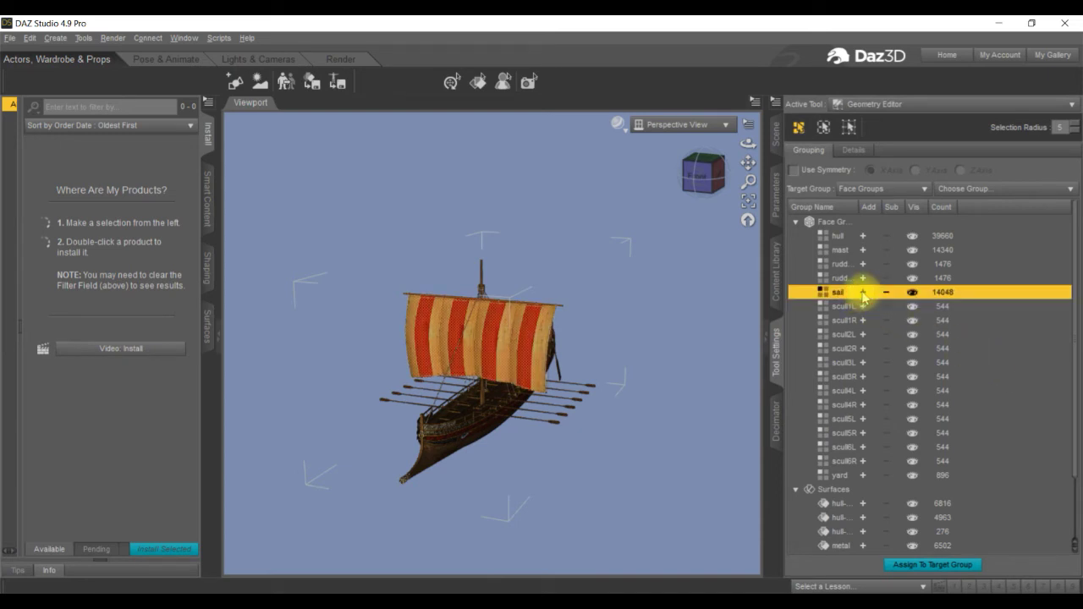
right_click(776, 360)
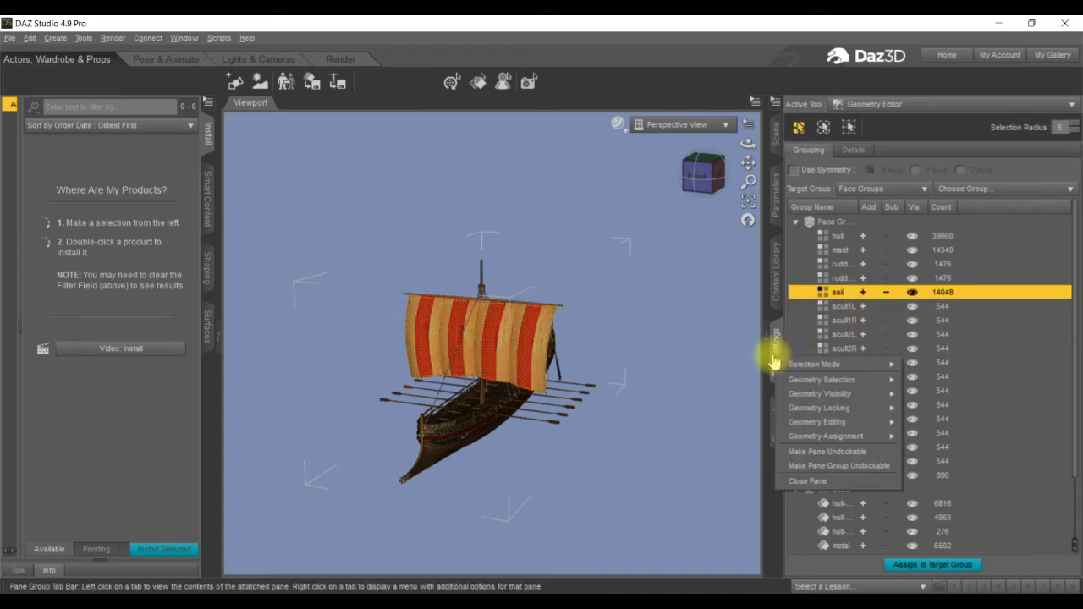
mouse_move(805, 397)
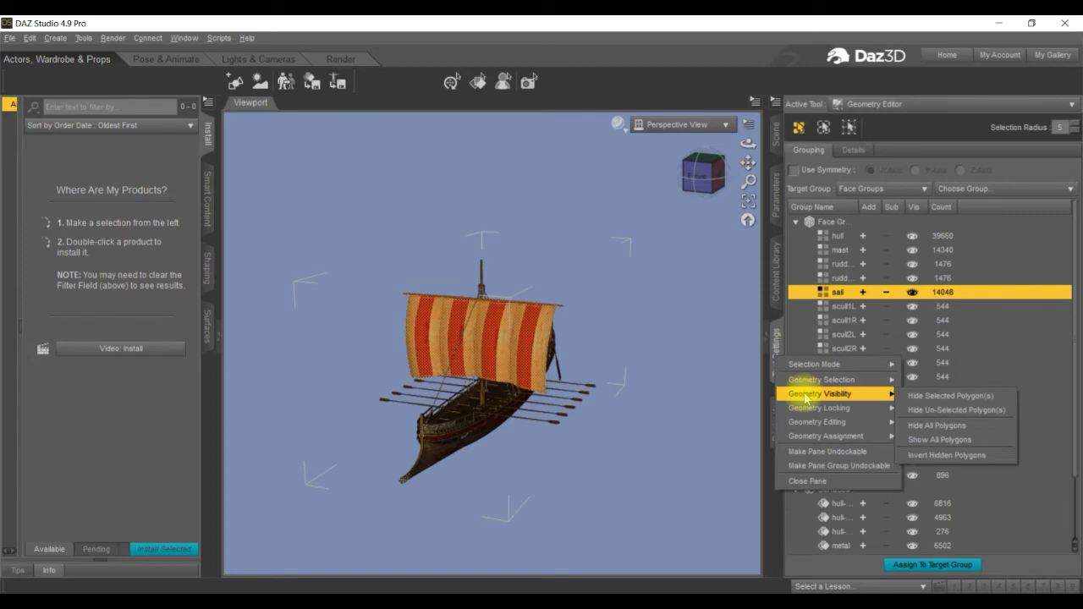
left_click(917, 410)
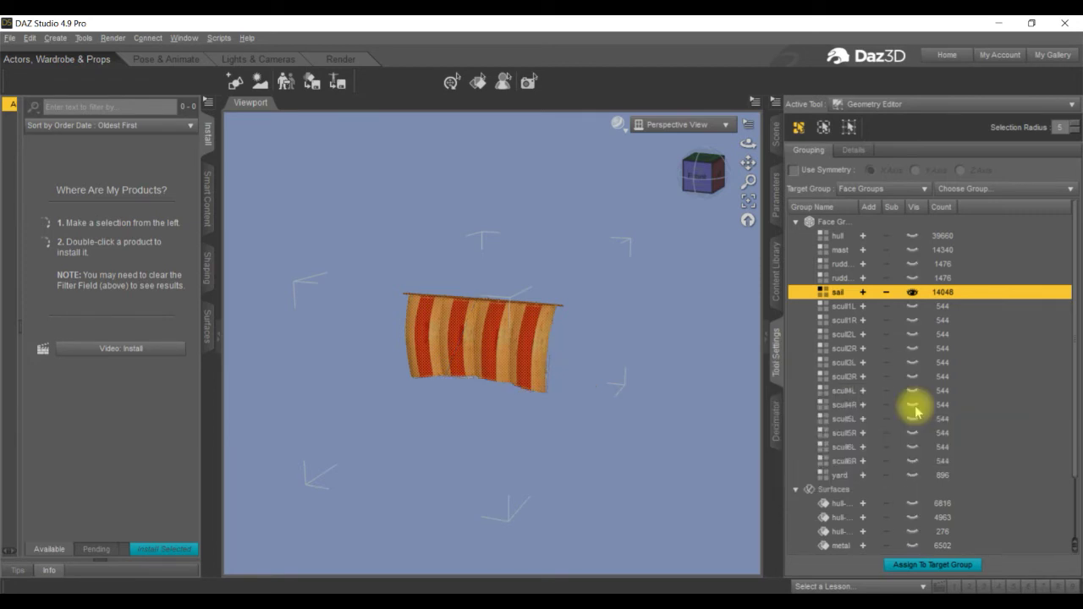
Permanently delete the hidden polygons so the boat figure keeps only its sail geometry.
right_click(779, 359)
mouse_move(825, 421)
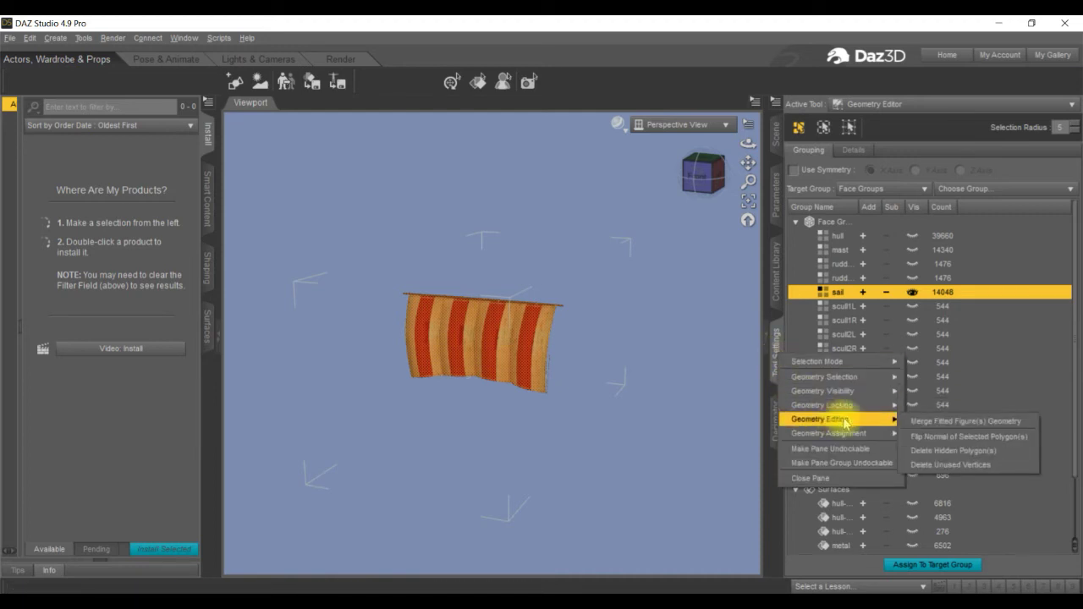
left_click(930, 454)
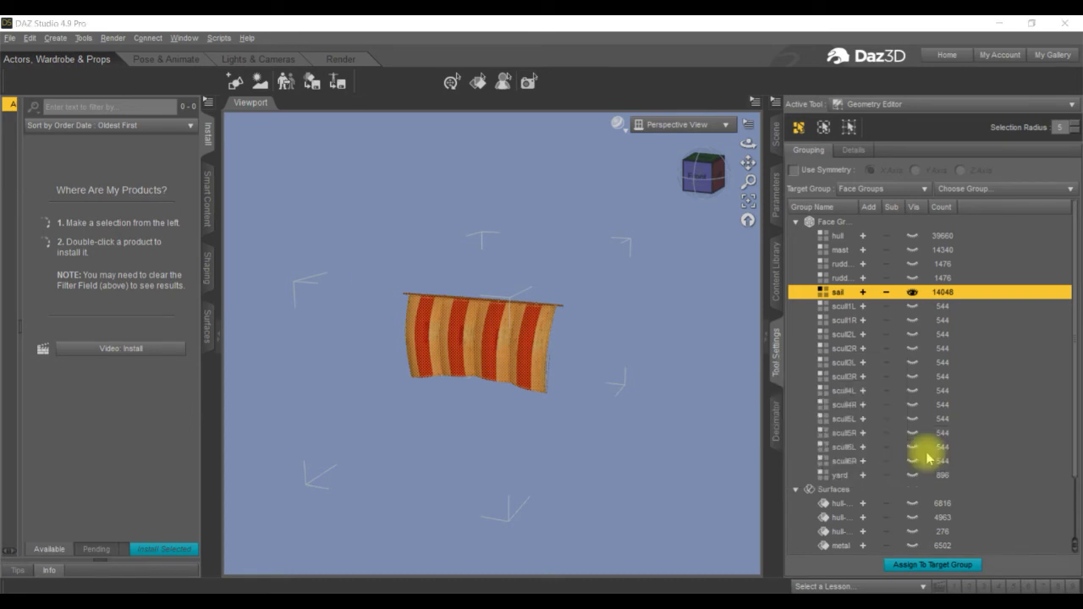
left_click(511, 332)
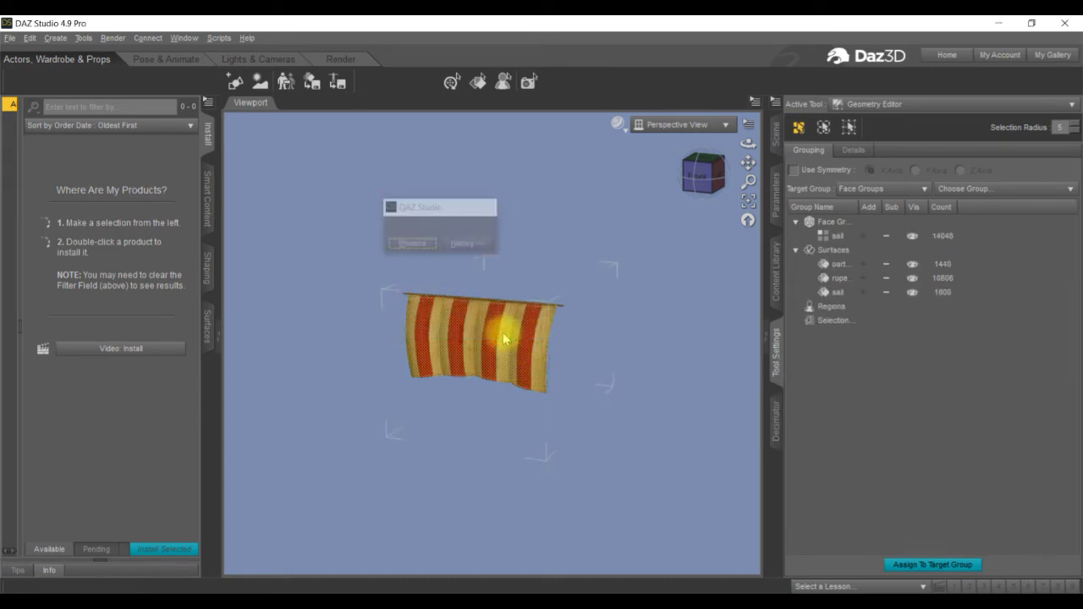
Convert the sail-only AG Boat figure into a prop by merging the Convert_Figure_to_Props.dsa script into the scene.
left_click(776, 134)
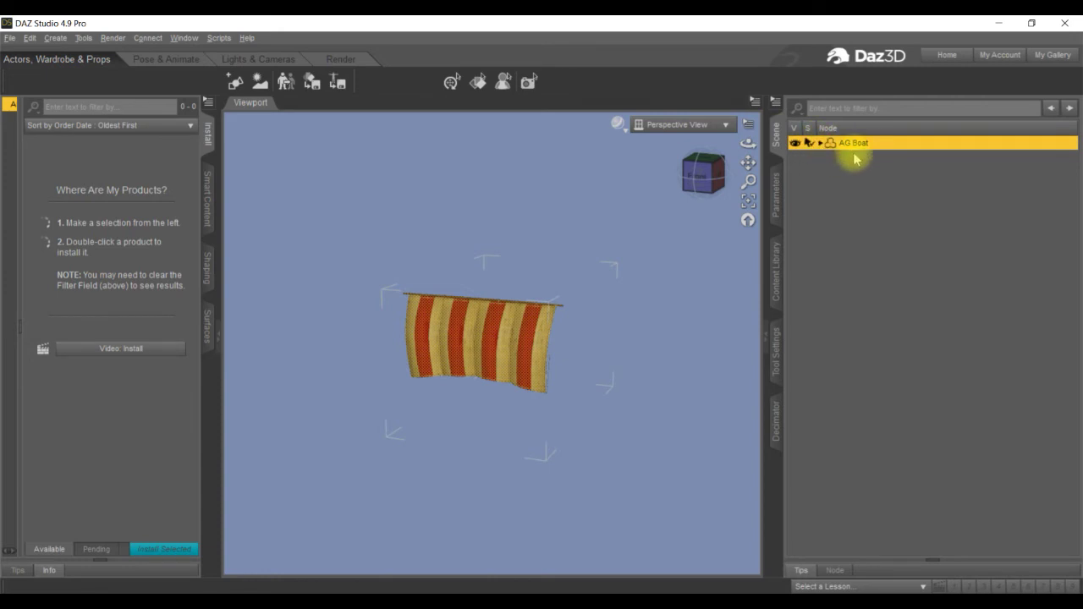
left_click(9, 38)
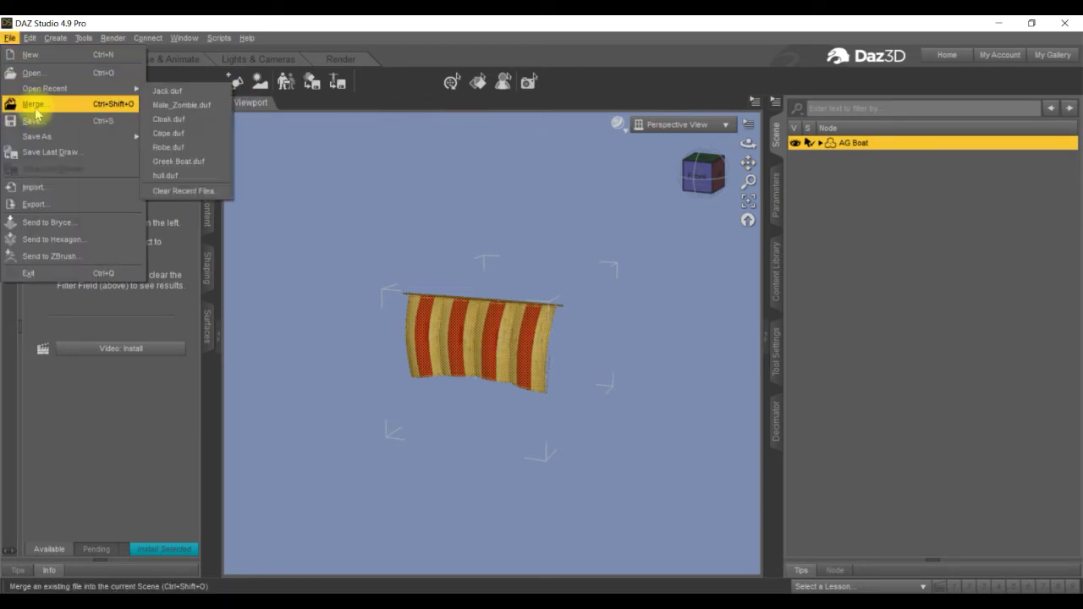
left_click(34, 105)
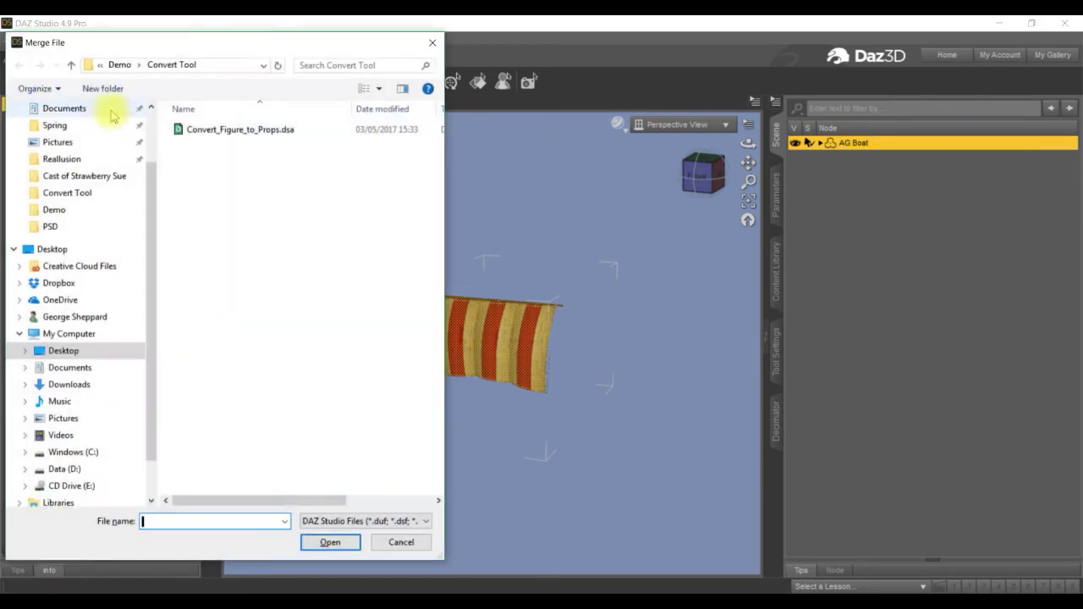
left_click(203, 129)
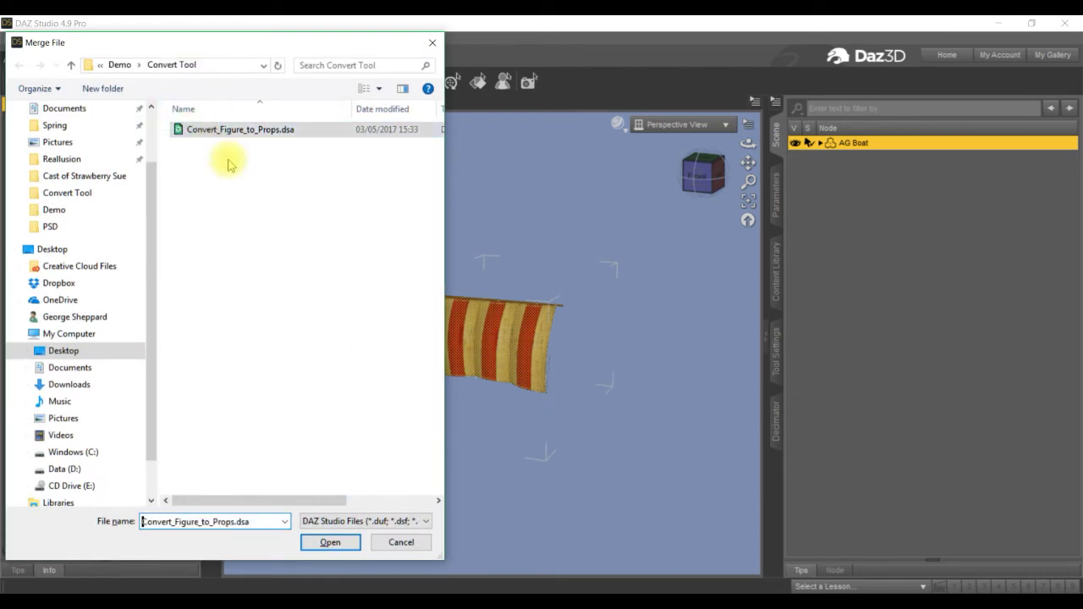
left_click(341, 544)
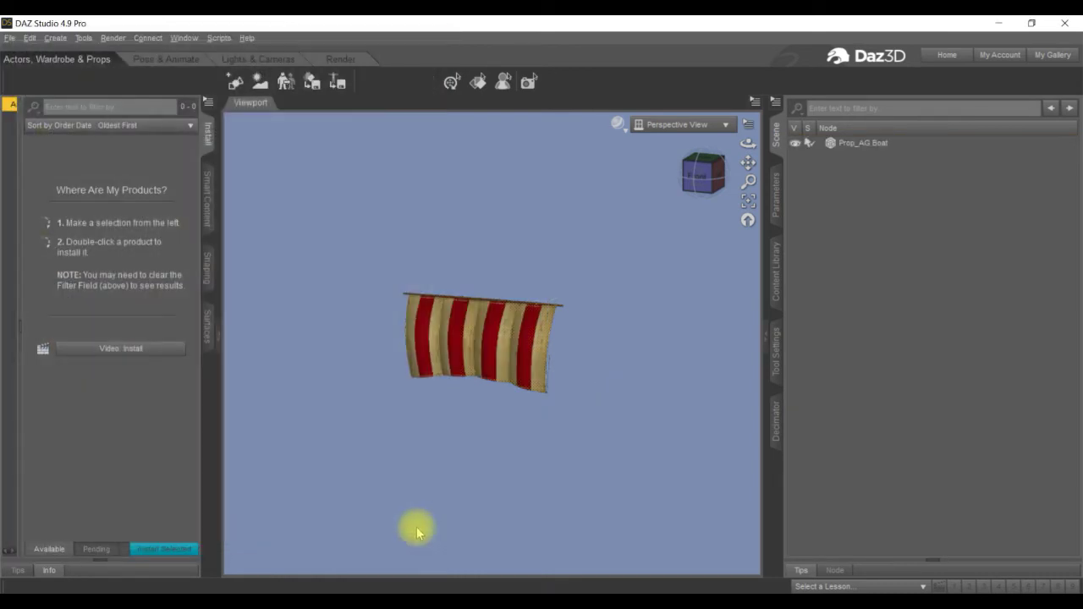
Rename the converted boat prop as Sail in the scene and select it.
double_click(848, 144)
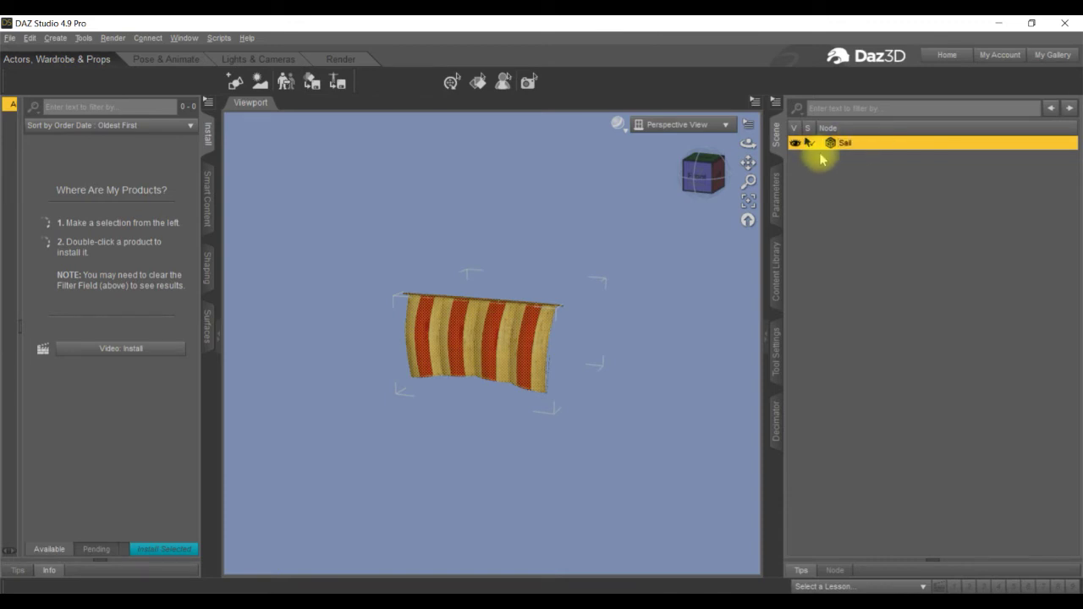
left_click(872, 279)
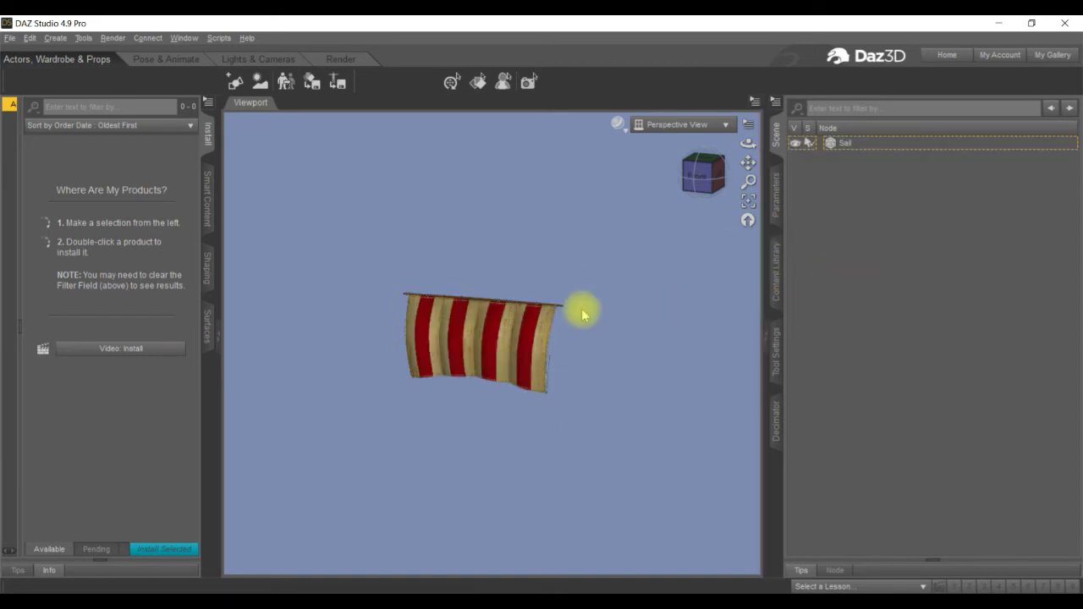
left_click(838, 144)
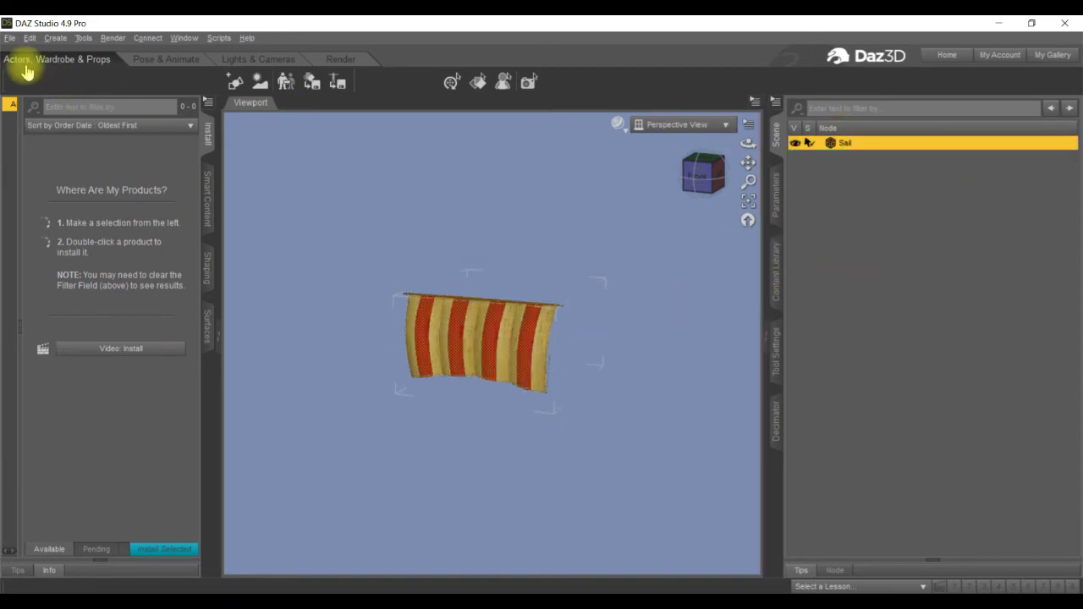
Save the Sail prop as a Figure/Prop asset named Sail in the Demo folder, with D:/DAZ 3D/My Library as asset directory.
left_click(10, 39)
mouse_move(41, 137)
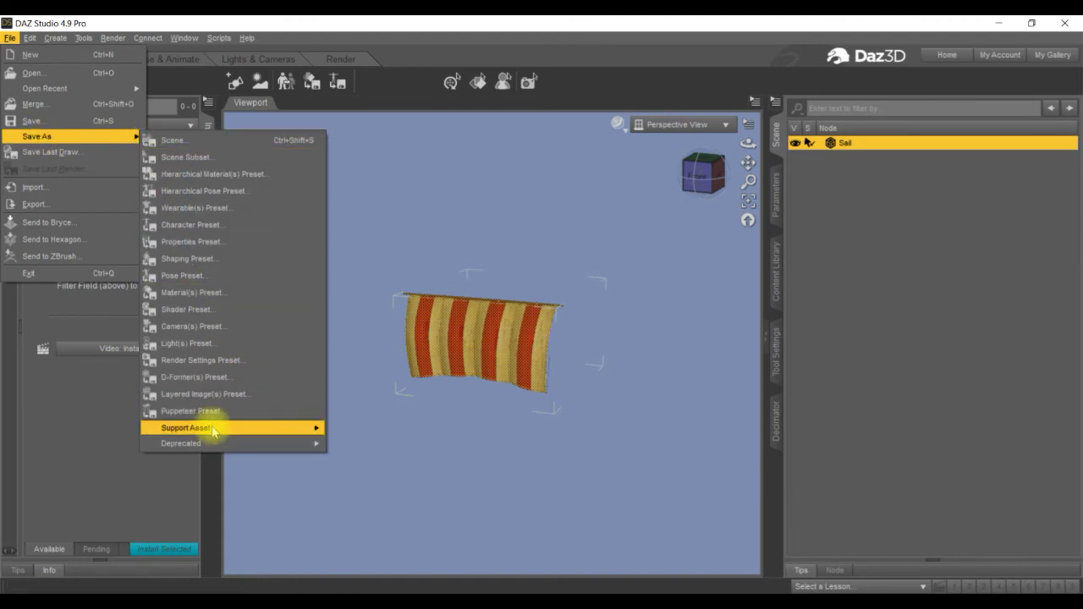
mouse_move(213, 430)
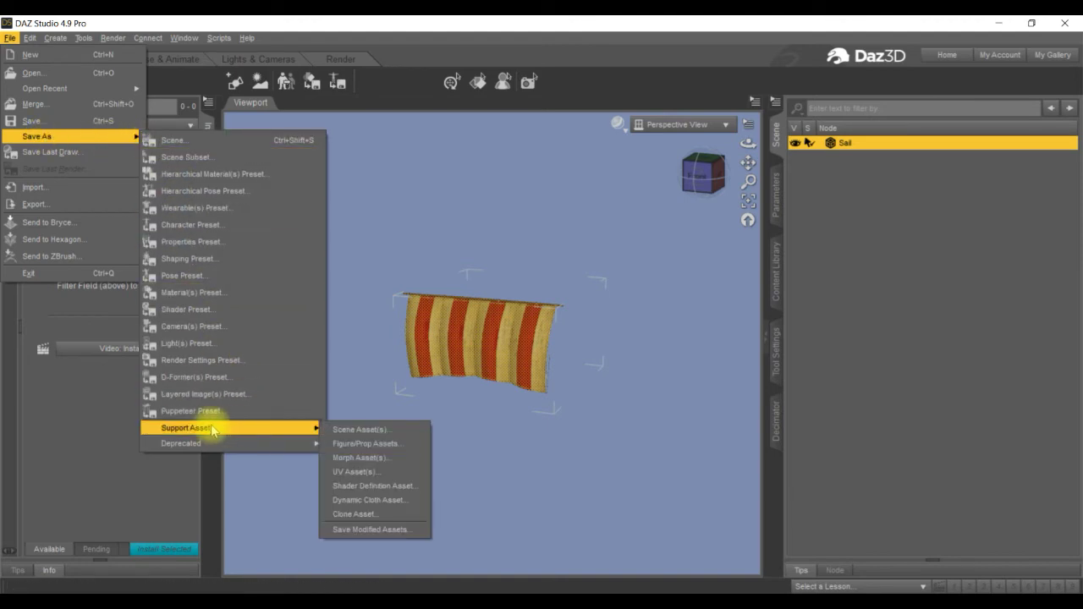
left_click(336, 444)
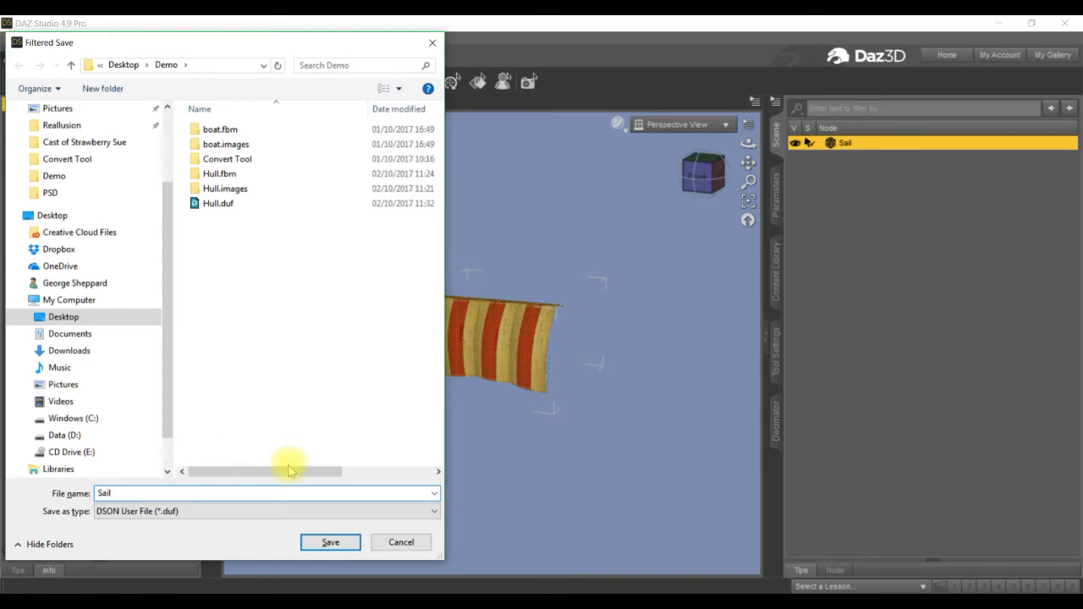
left_click(345, 543)
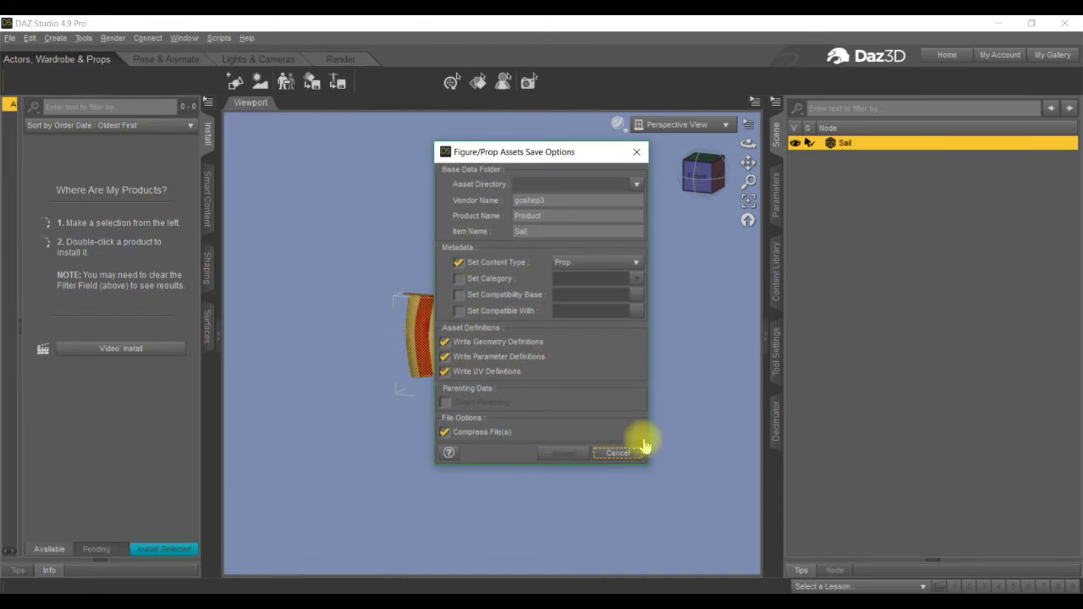
left_click(637, 185)
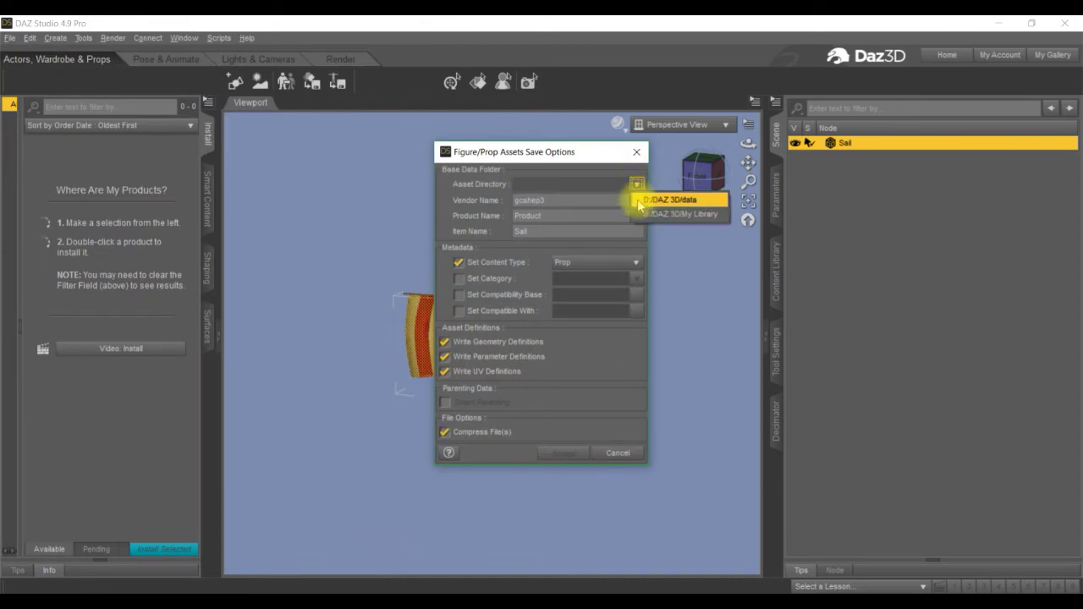
left_click(656, 199)
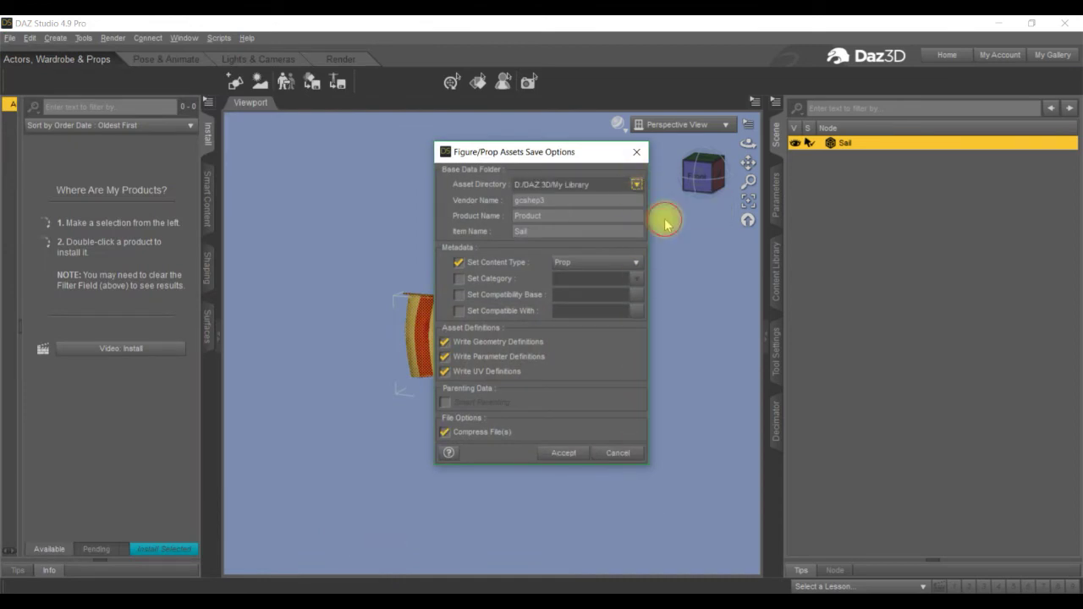
left_click(563, 453)
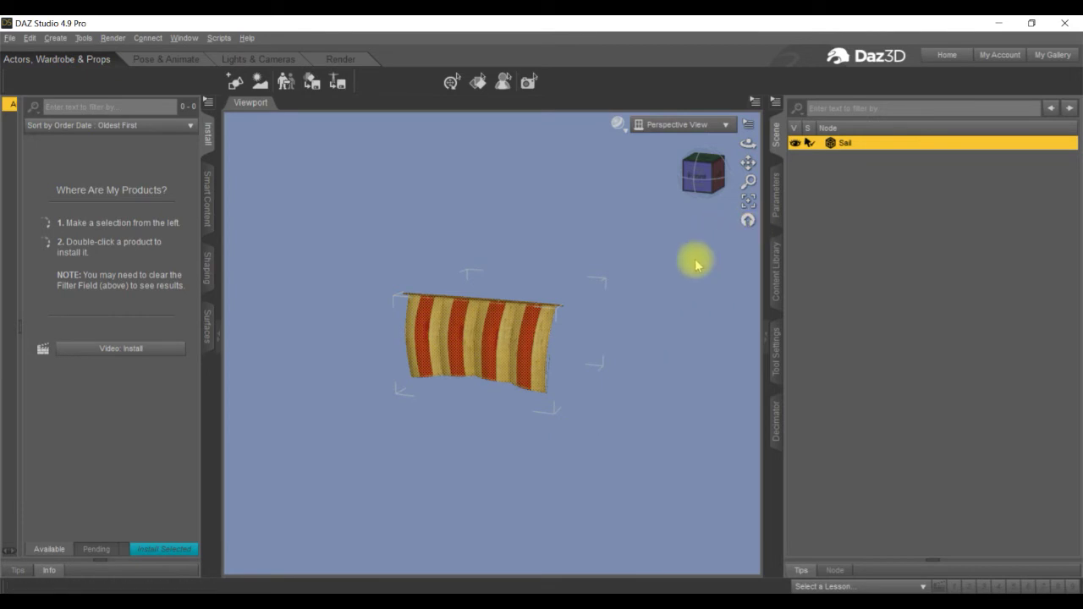
Export the Sail prop to the Demo folder as an Autodesk FBX file named Sail, accepting the current FBX export options.
left_click(9, 38)
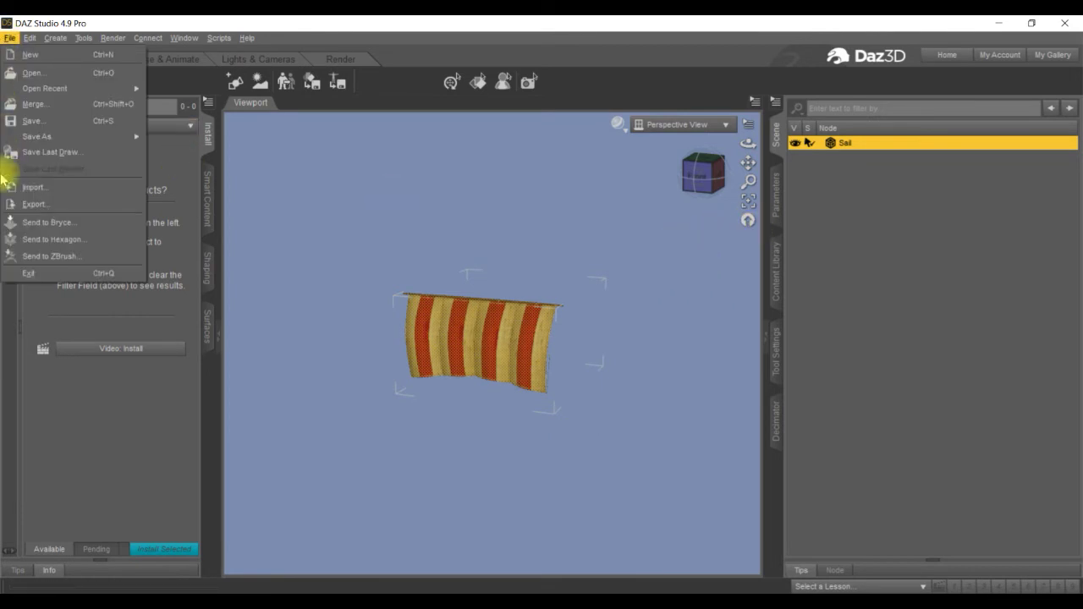
left_click(12, 204)
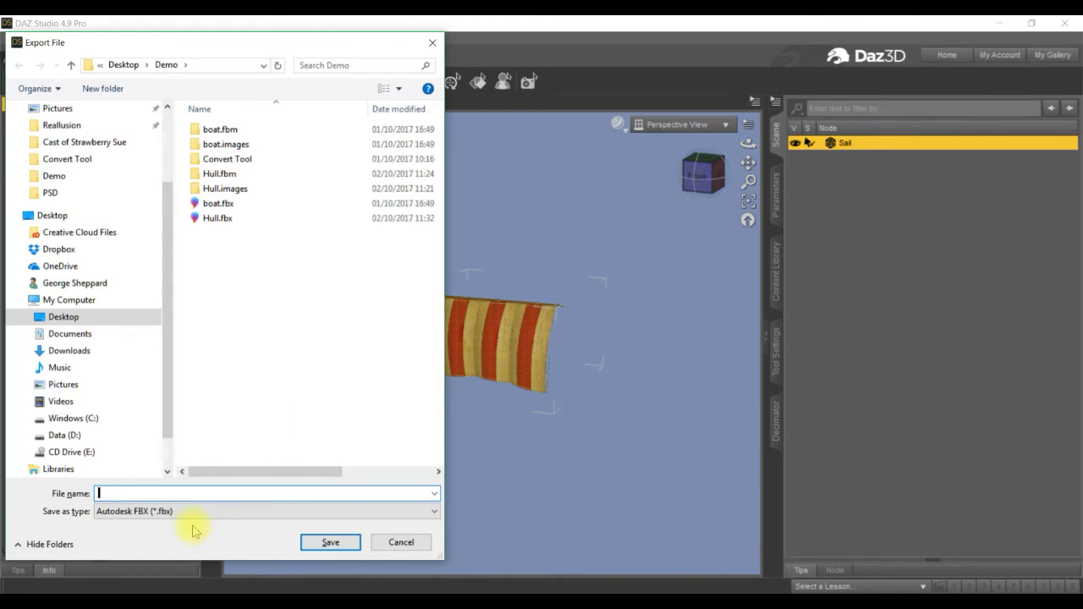
type("Sail")
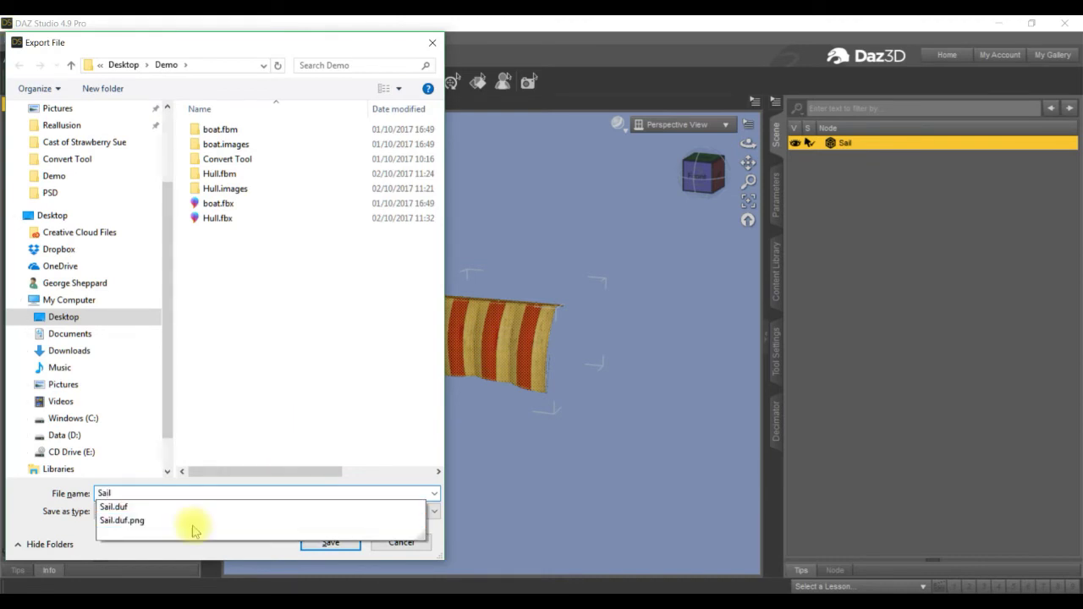
key("Tab")
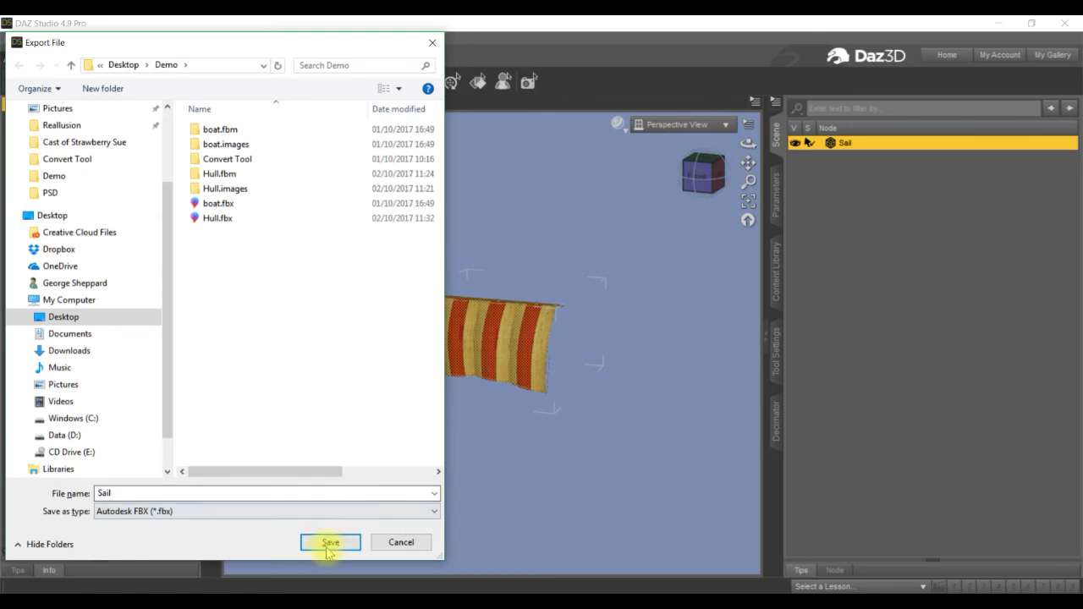
left_click(330, 542)
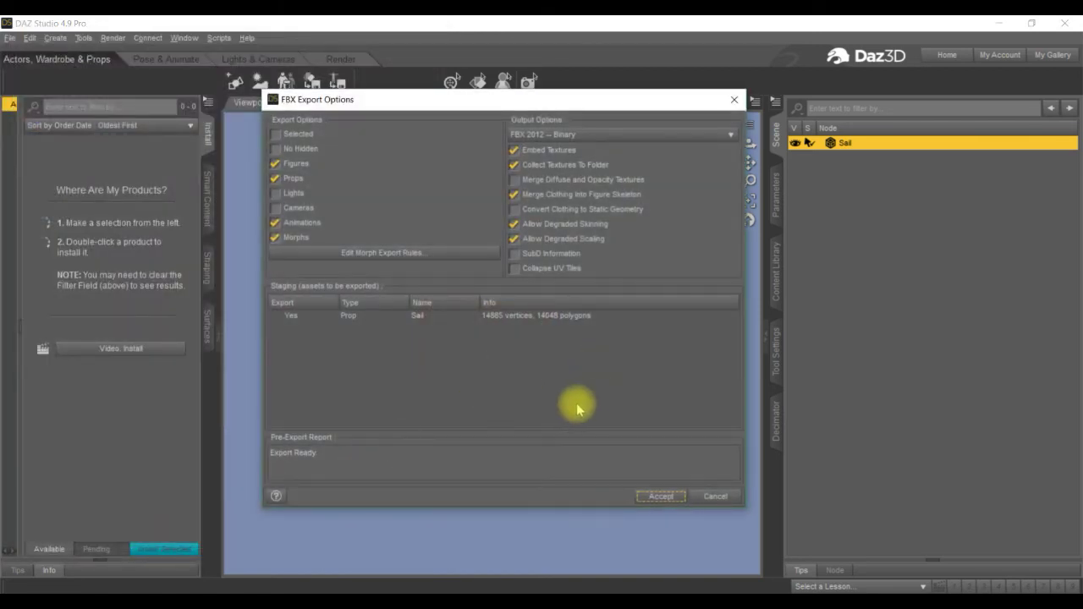
left_click(680, 500)
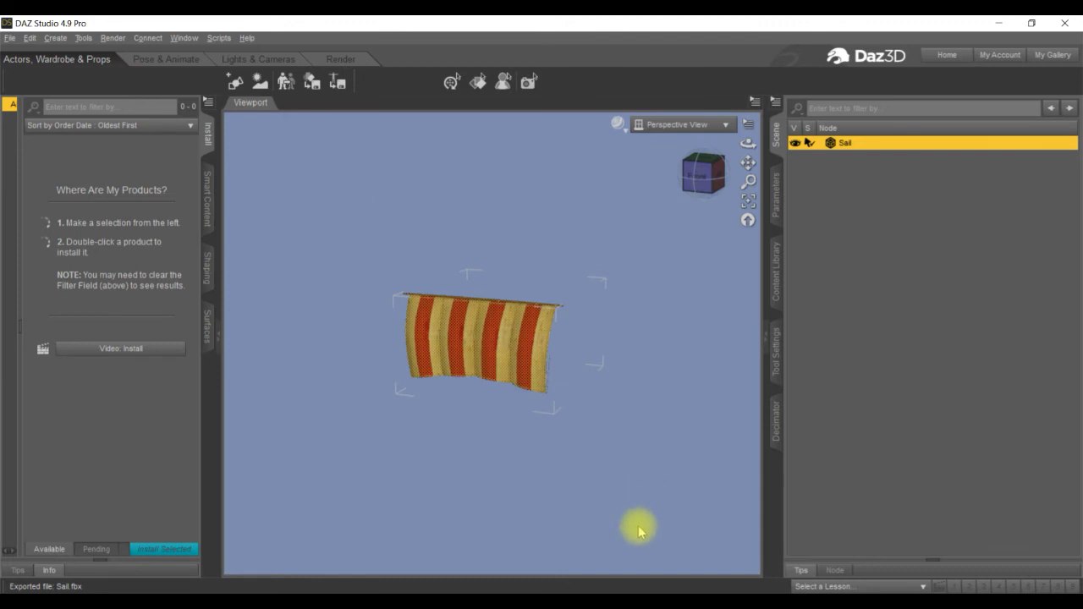
Start a new empty scene without saving the changes to the Sail scene.
left_click(9, 38)
left_click(17, 52)
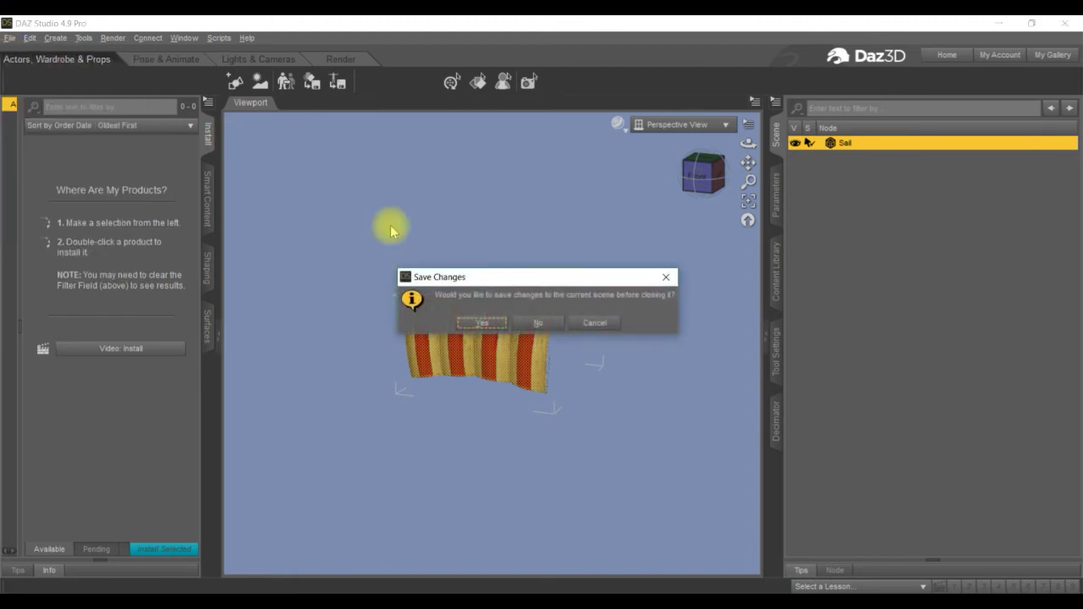
left_click(539, 325)
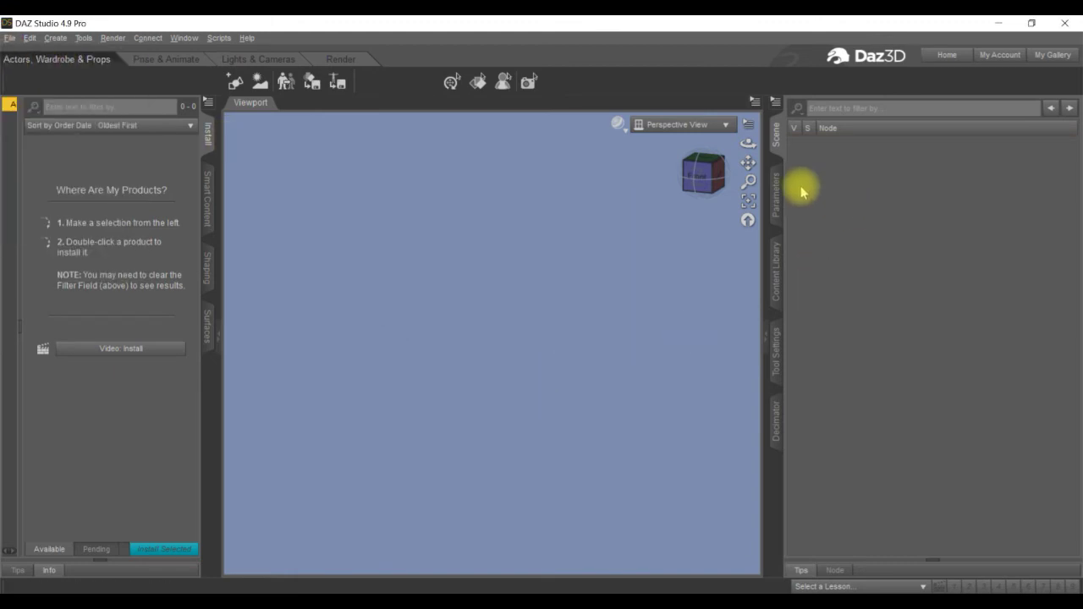
Load the AG Boat prop from the Ancient Greek Boat content and reset the view to show the whole boat.
left_click(777, 272)
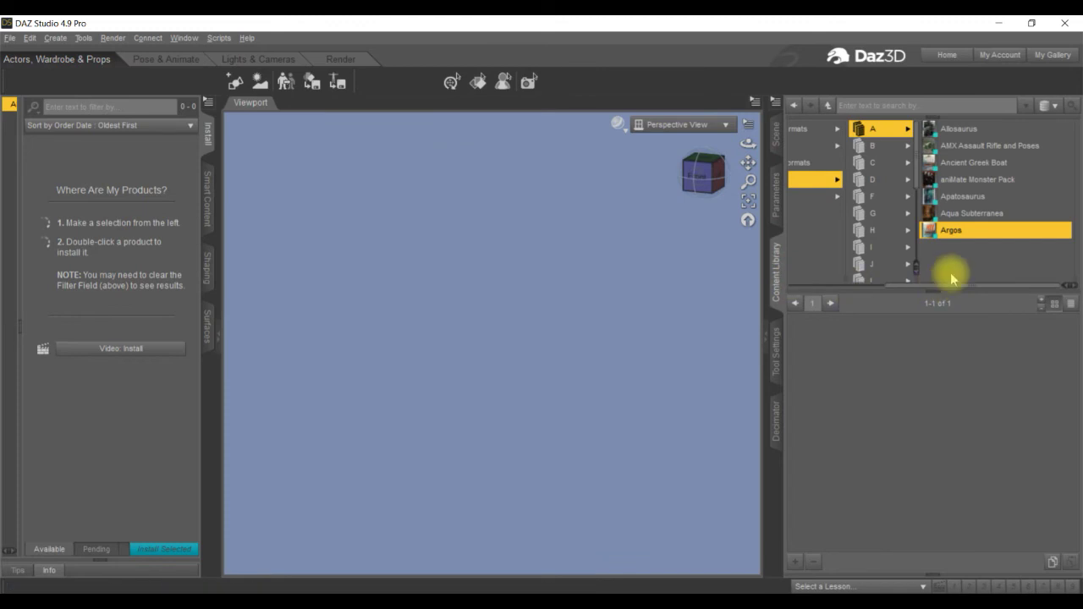
left_click(949, 165)
double_click(899, 354)
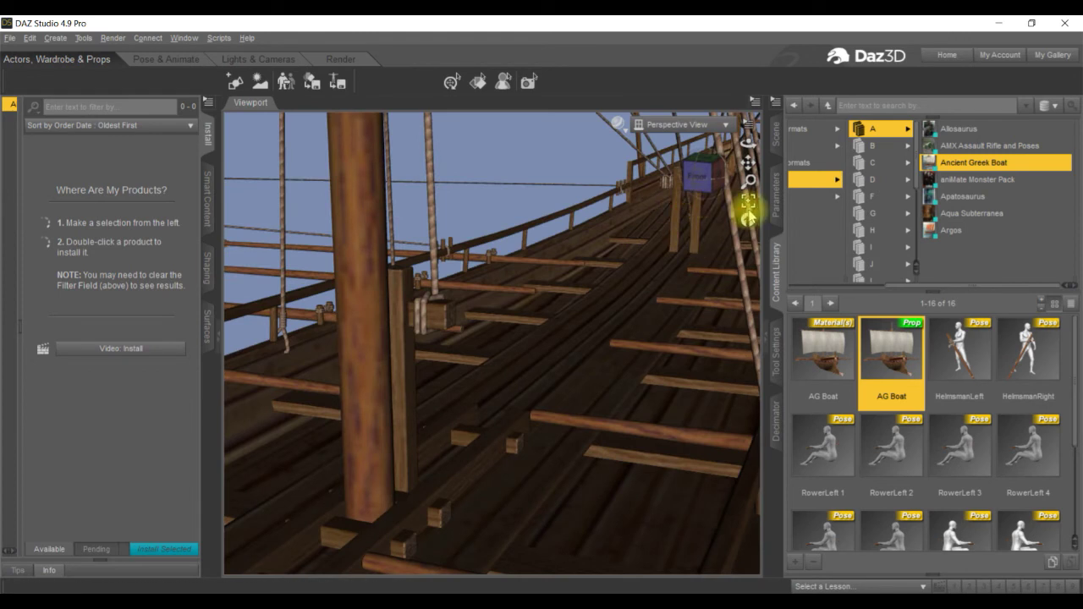
left_click(747, 220)
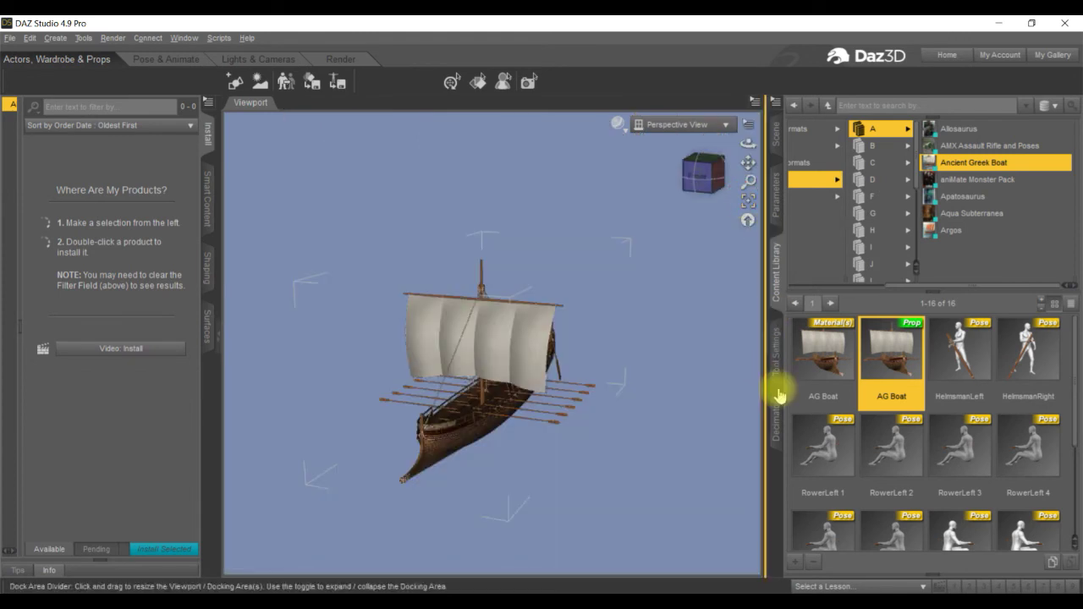
Highlight the boat's rudderL face group in the Geometry Editor and hide all unselected polygons.
left_click(777, 347)
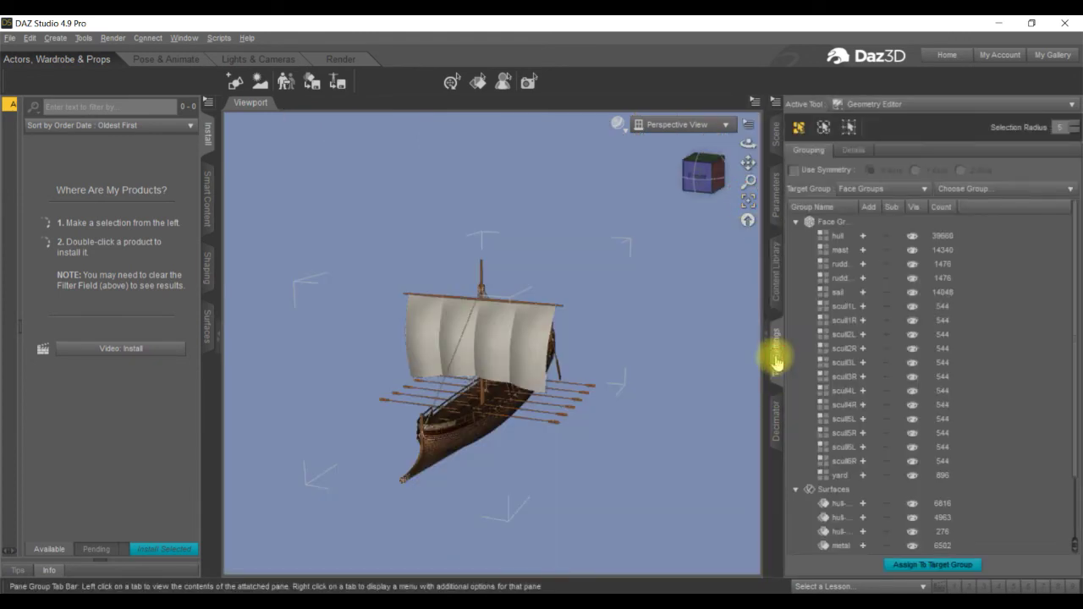
left_click_drag(858, 207, 896, 207)
left_click(845, 264)
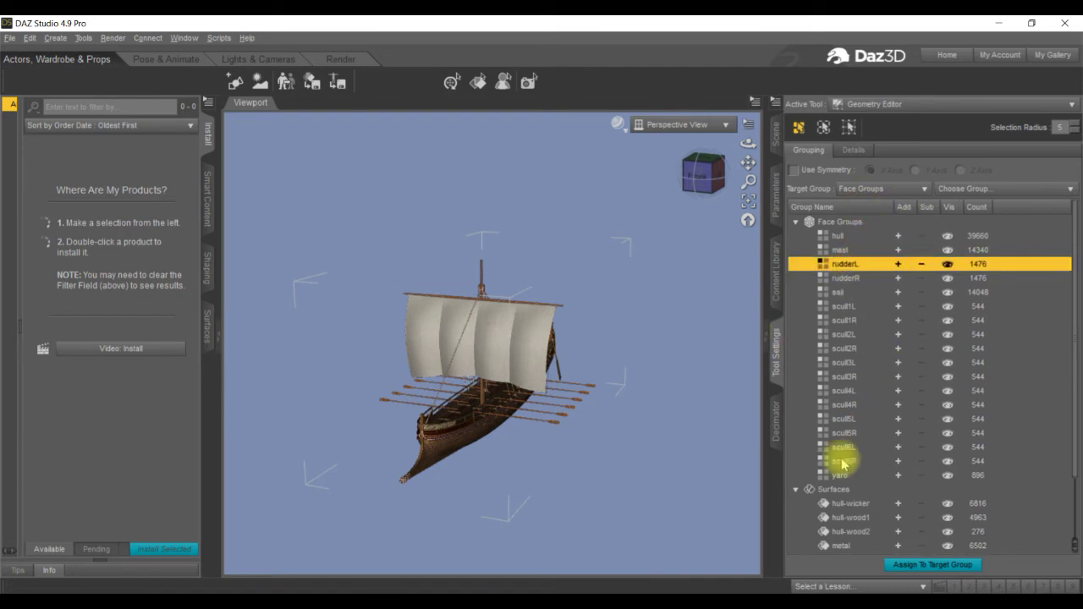
right_click(777, 352)
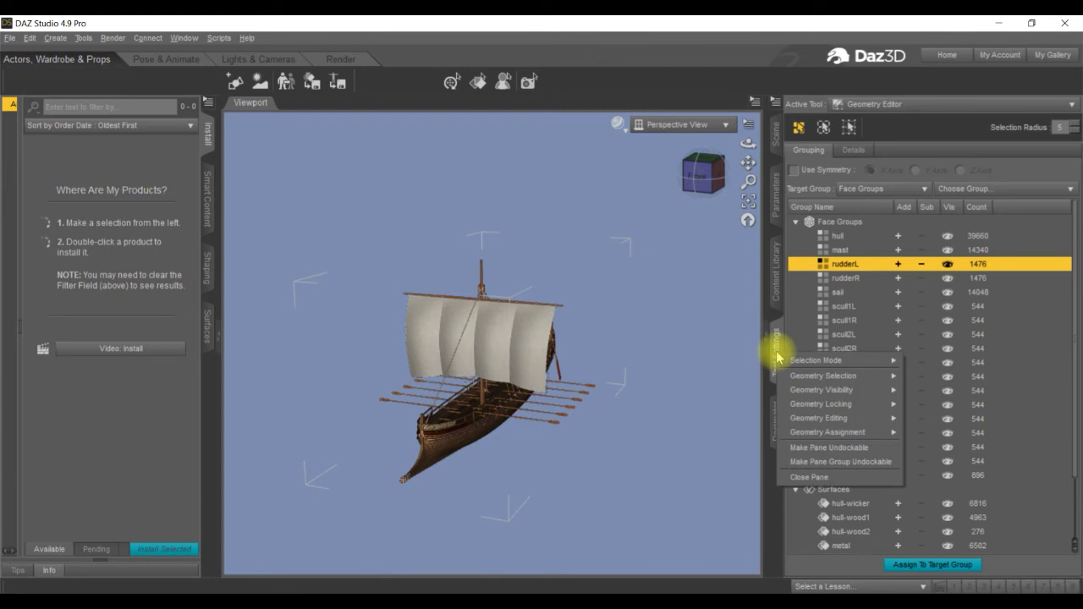
mouse_move(793, 394)
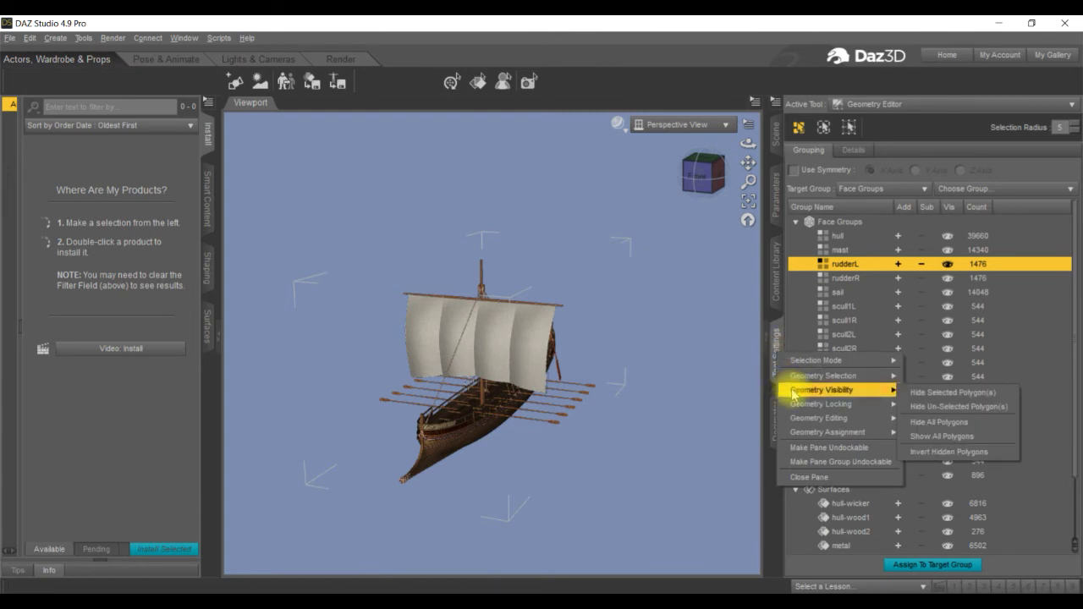
left_click(914, 407)
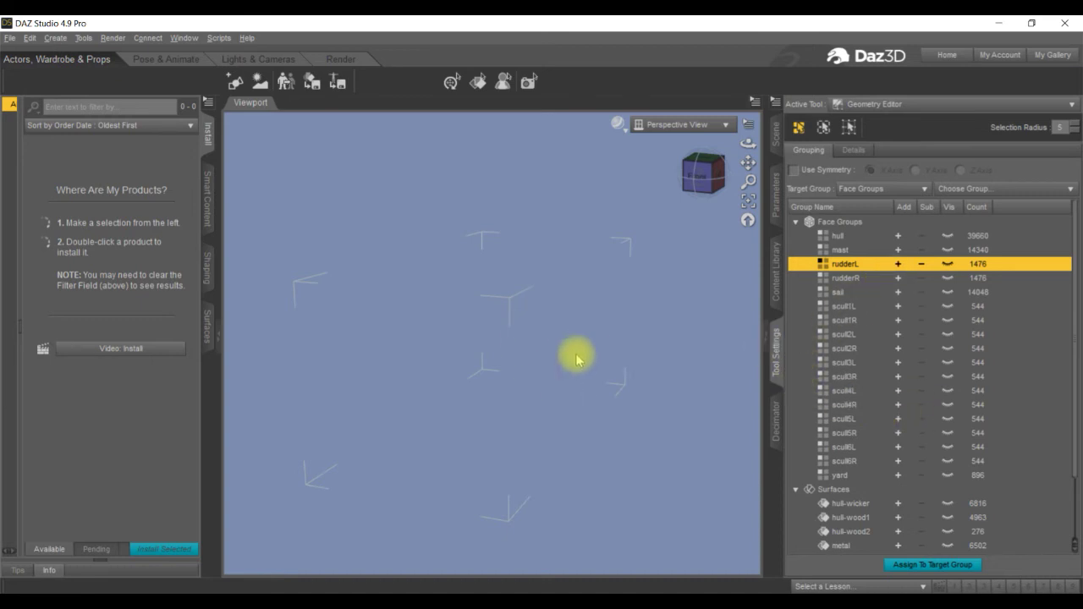
Try to delete the hidden polygons so that only the rudderL geometry remains.
right_click(780, 355)
mouse_move(791, 418)
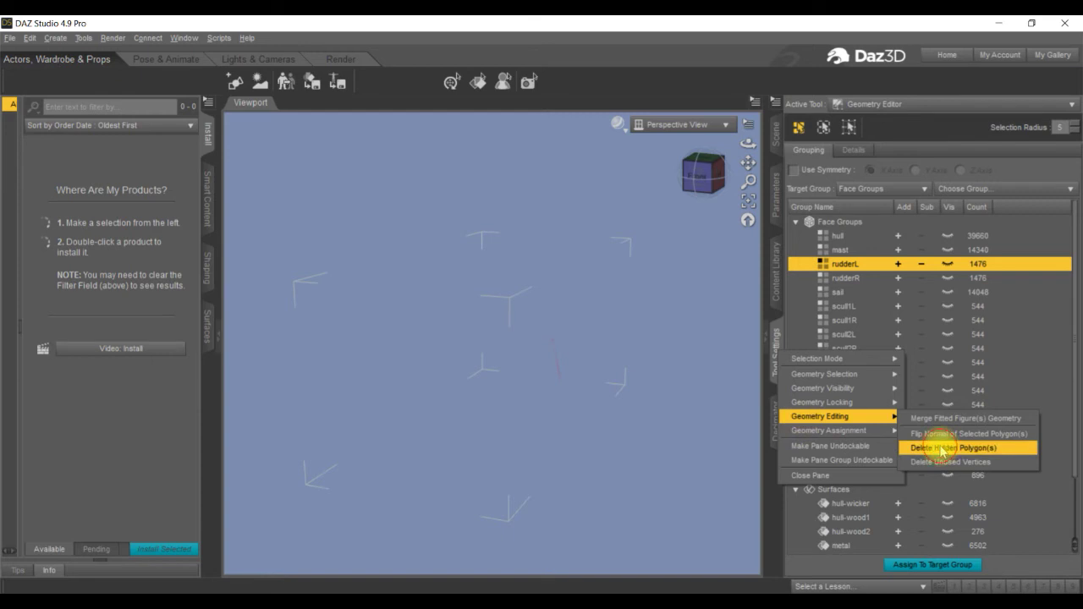
left_click(942, 449)
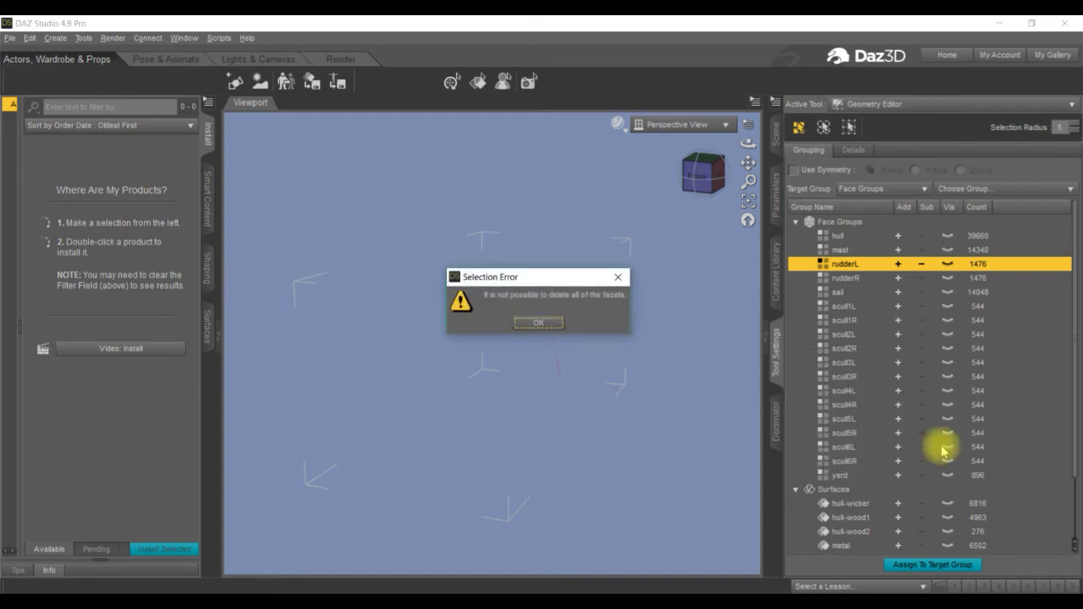
left_click(526, 323)
right_click(775, 354)
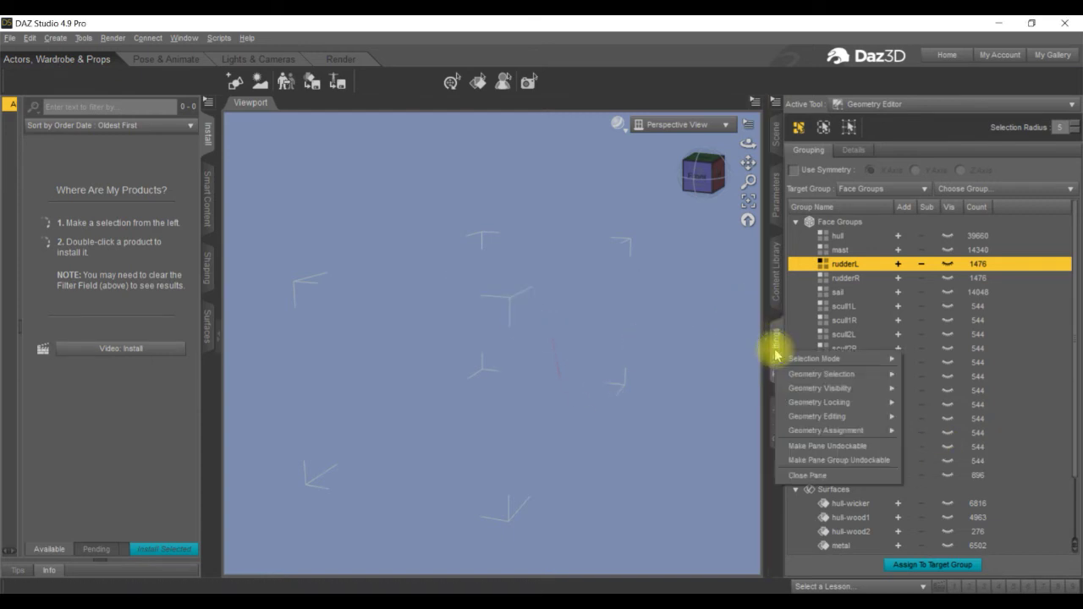
mouse_move(815, 420)
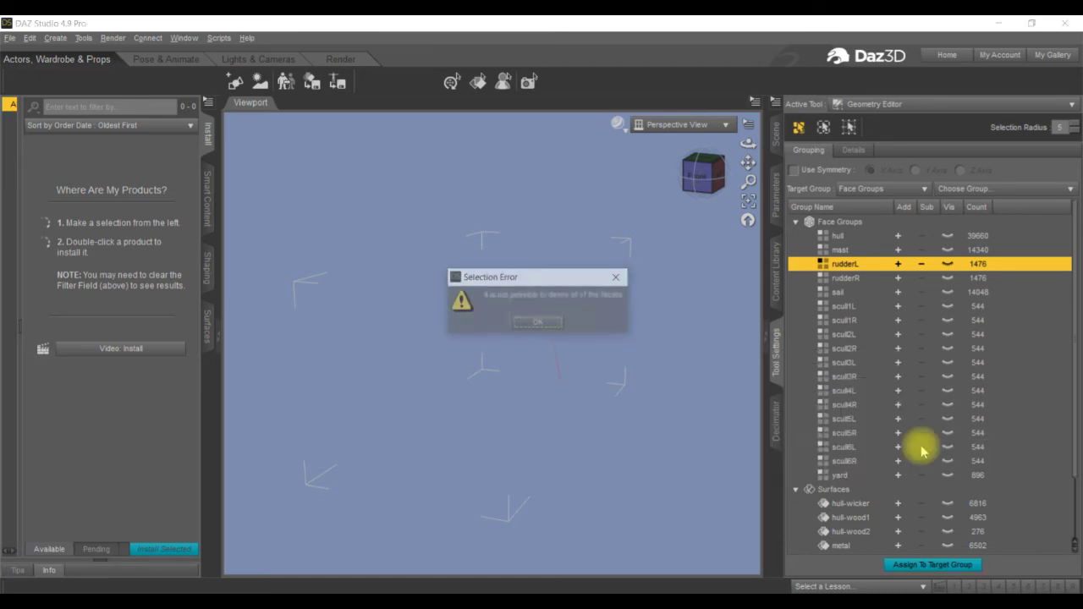
Dismiss the selection error, make the rudderL face group visible, and permanently delete the hidden polygons.
left_click(537, 324)
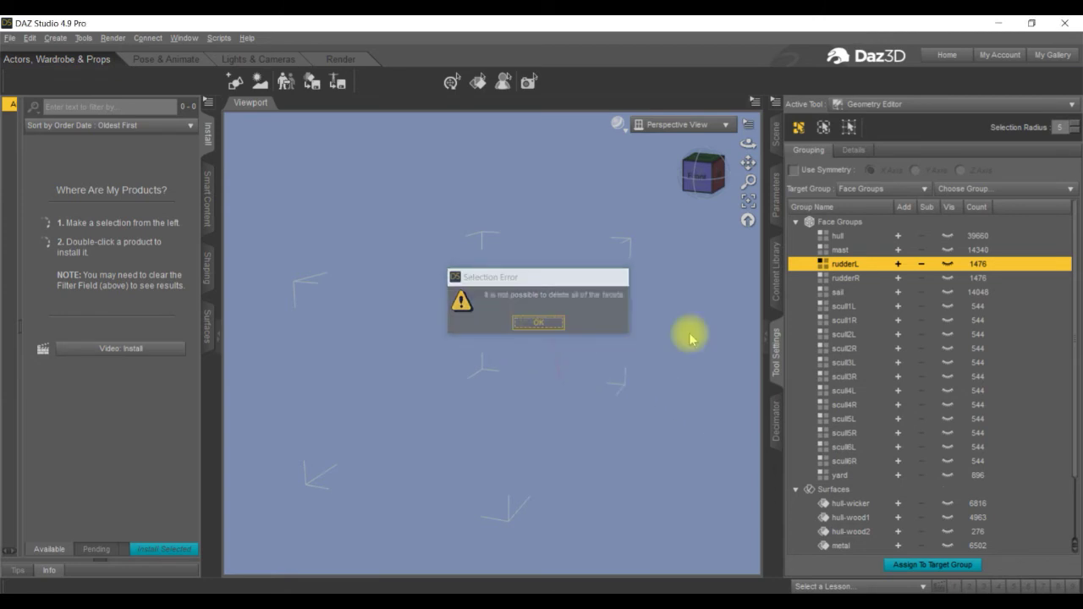
left_click(947, 264)
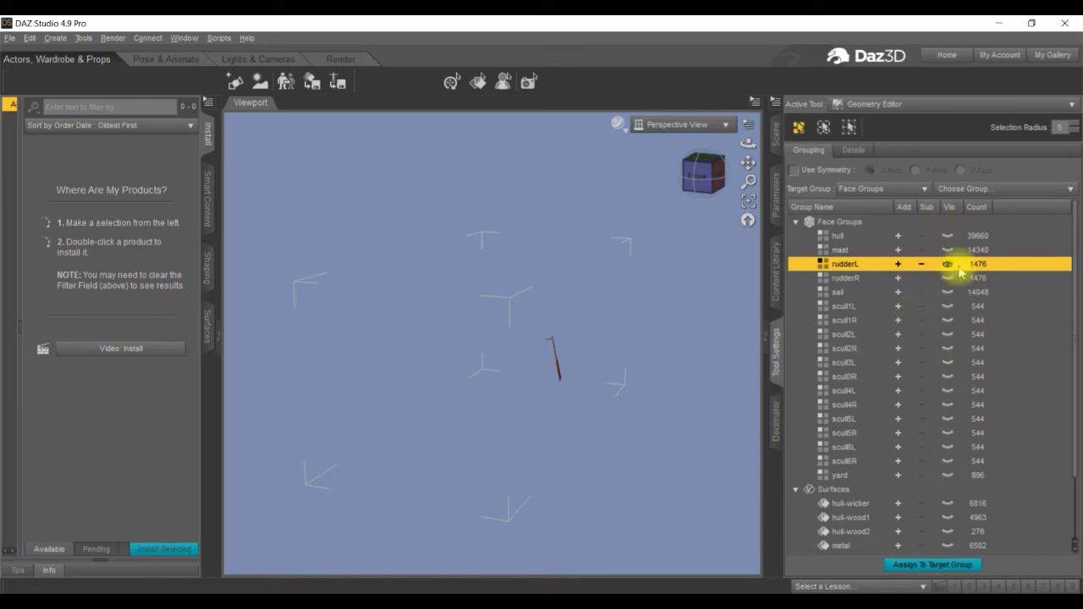
right_click(774, 362)
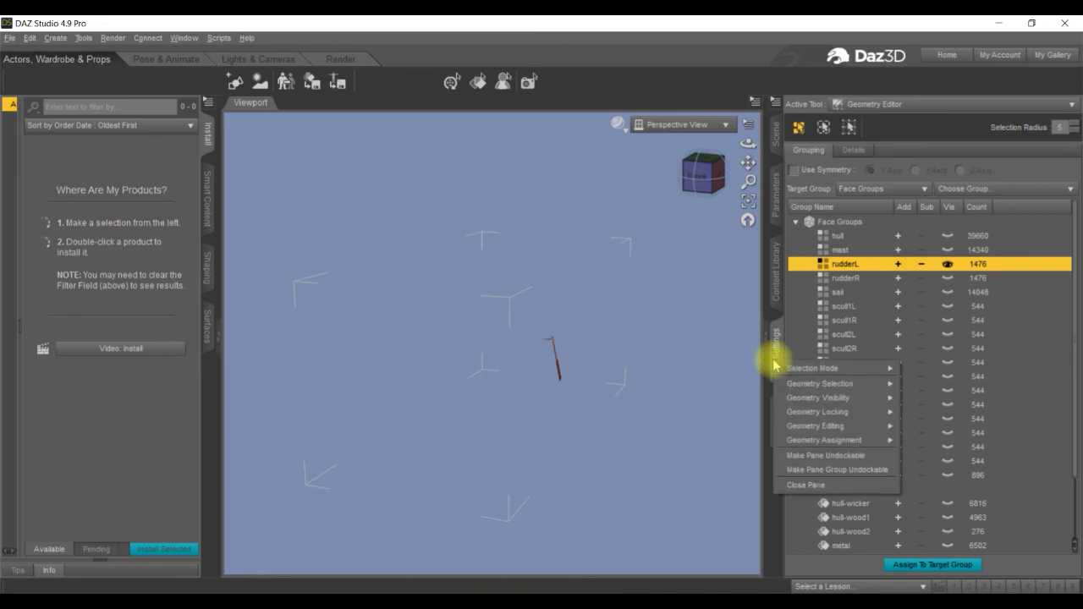
mouse_move(797, 434)
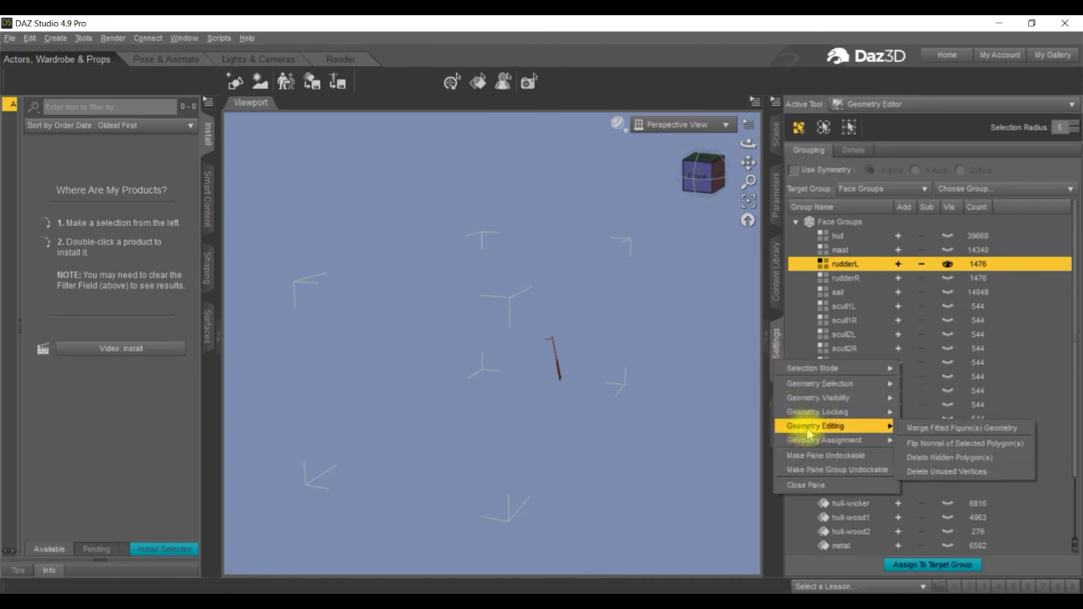
left_click(920, 458)
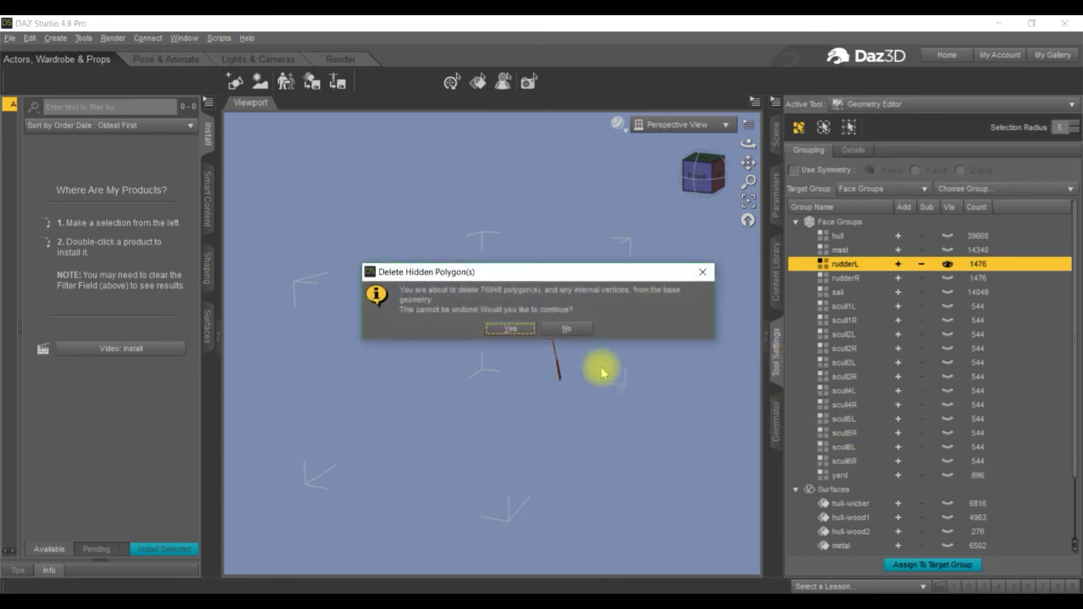
left_click(501, 330)
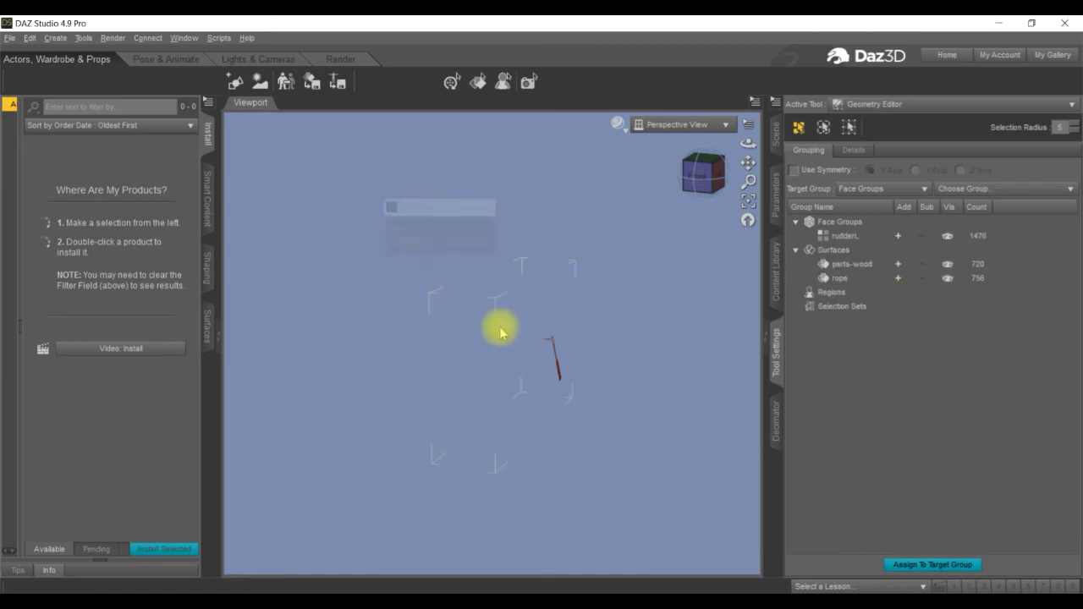
Convert the AG Boat figure to a prop by merging the Convert_Figure_to_Props.dsa script into the scene.
left_click(775, 134)
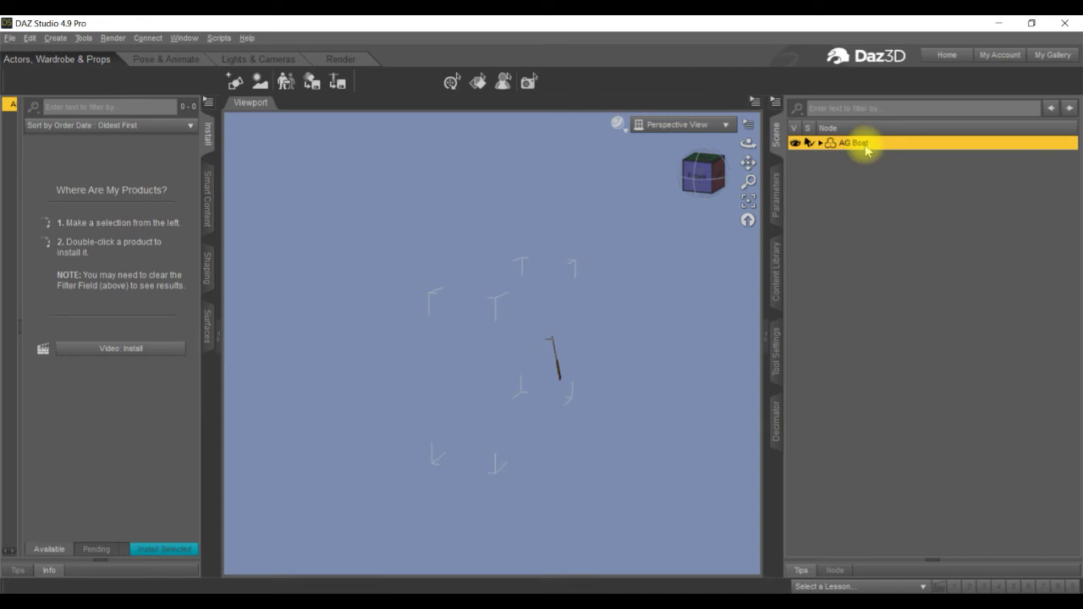
left_click(9, 38)
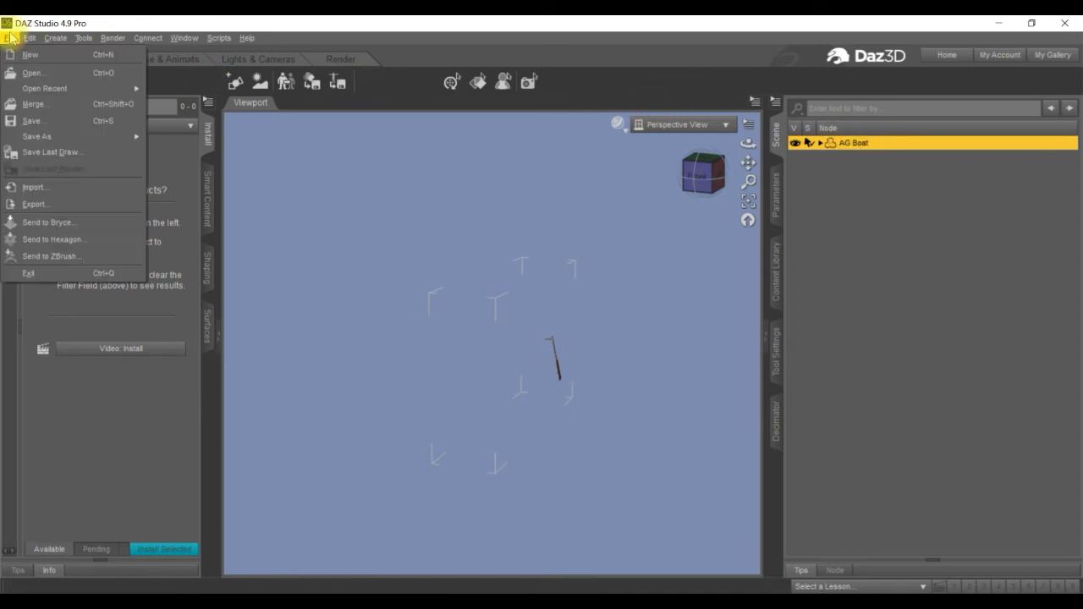
left_click(21, 105)
left_click(224, 130)
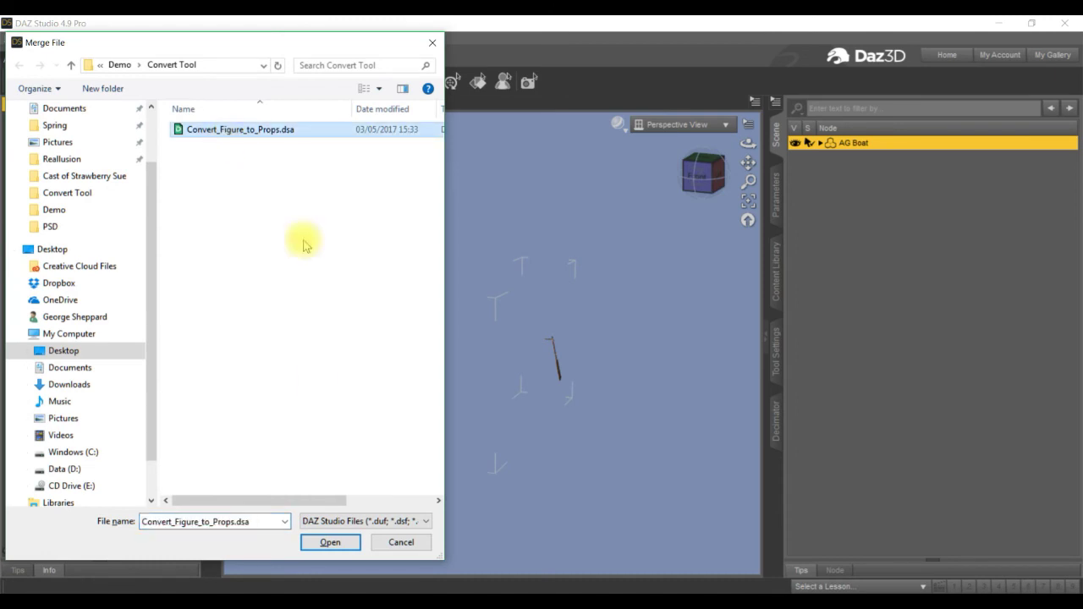
left_click(334, 542)
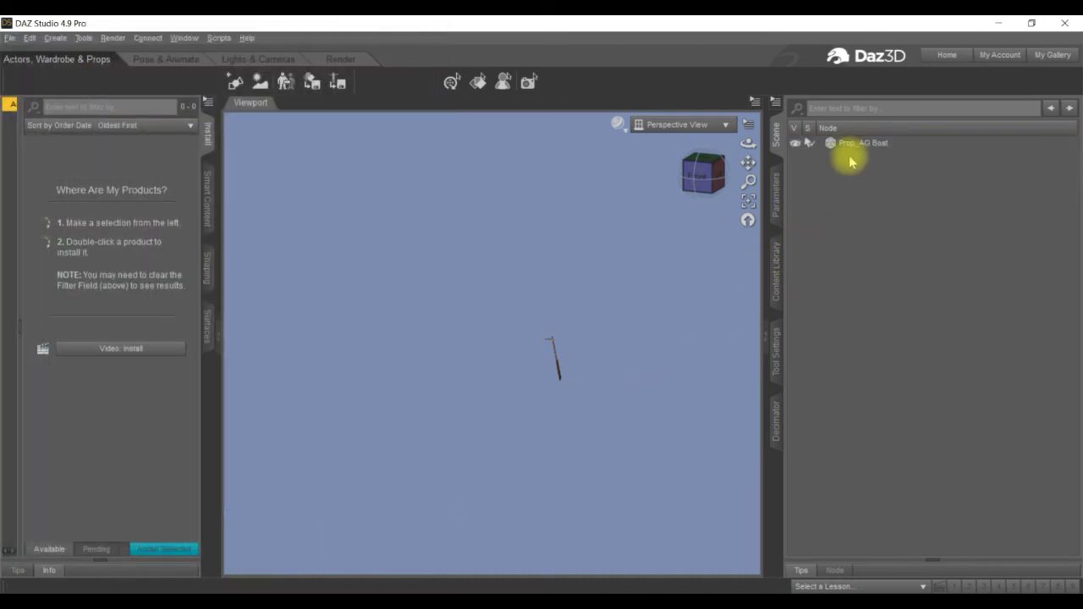
Rename the converted Prop_AG Boat node as RudderL.
right_click(852, 144)
mouse_move(872, 203)
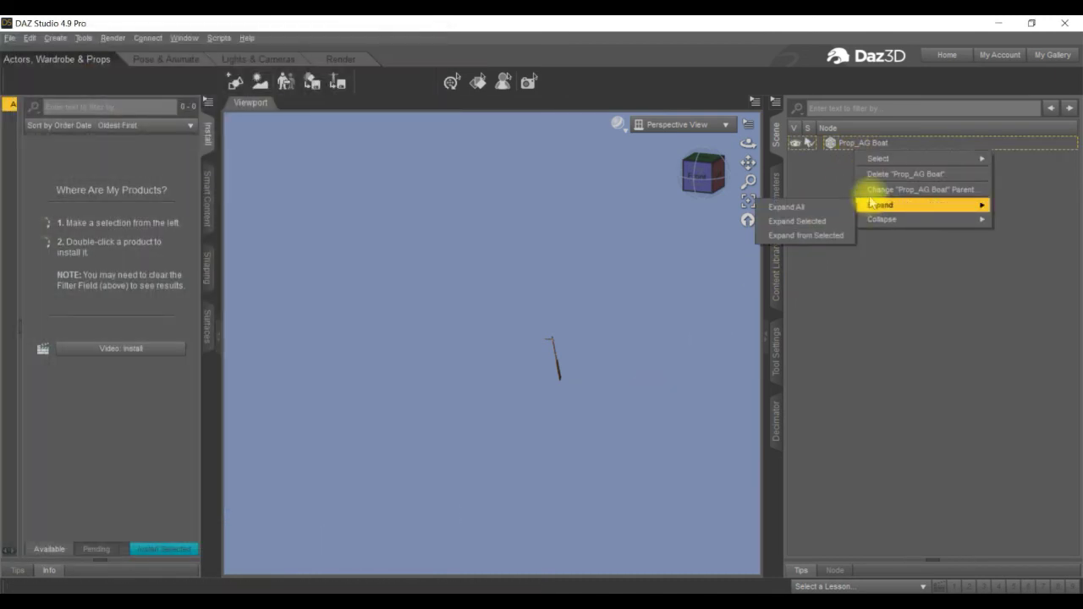
left_click(851, 144)
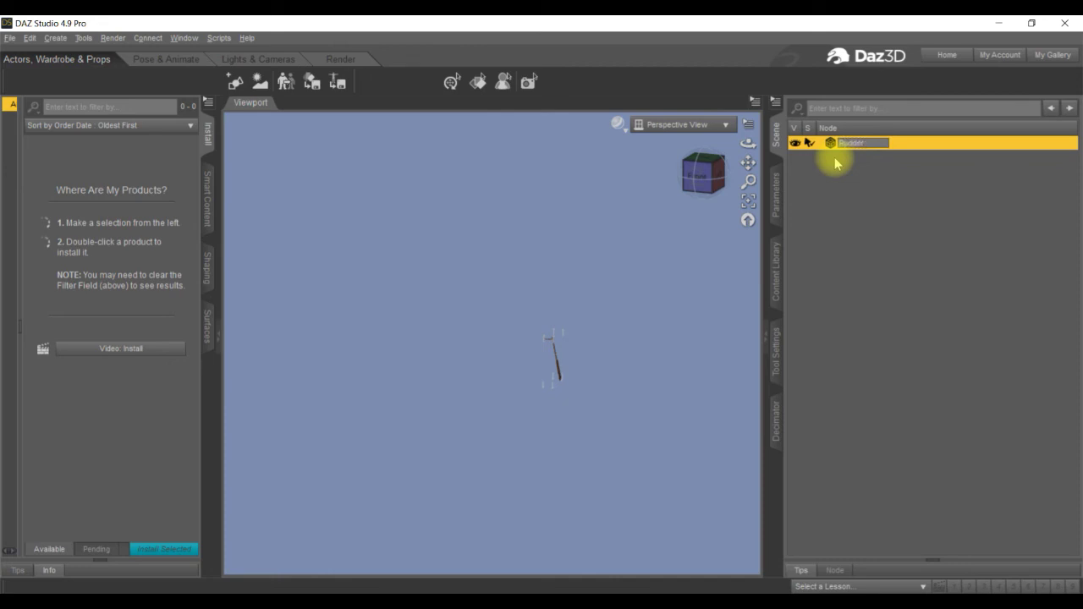
left_click(852, 237)
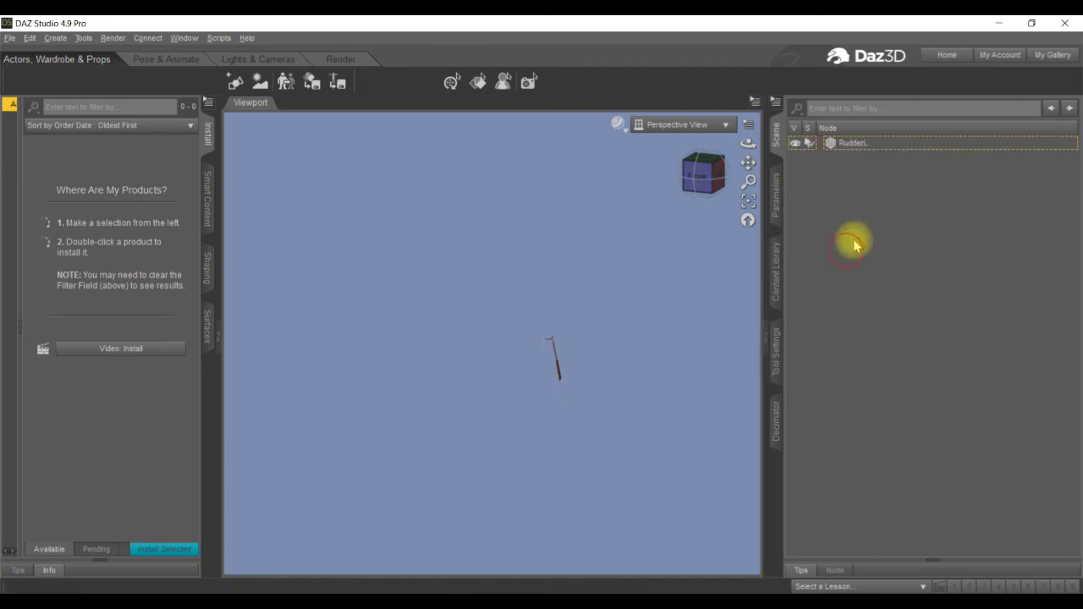
Save the RudderL prop as a Figure/Prop asset named RudderL in the Demo folder, with D:/DAZ 3D/My Library as asset directory.
left_click(835, 144)
left_click(11, 38)
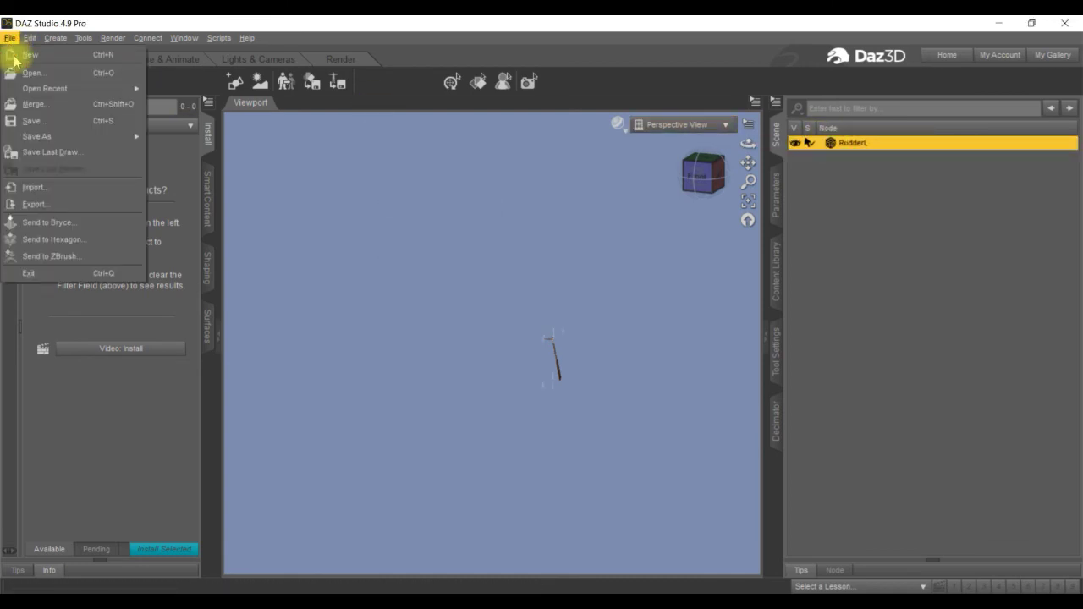
mouse_move(48, 140)
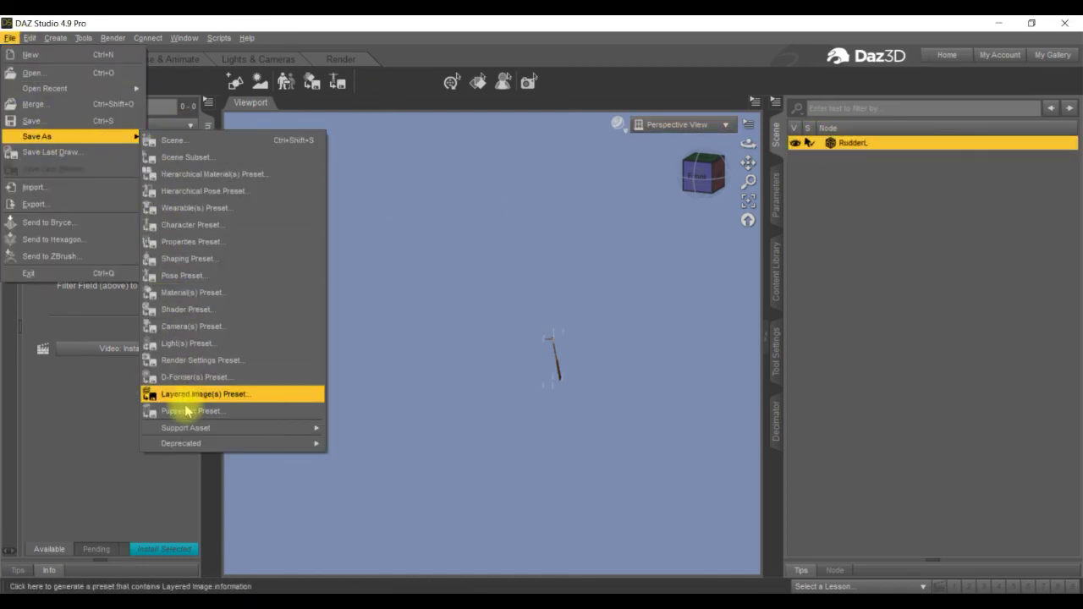
mouse_move(181, 429)
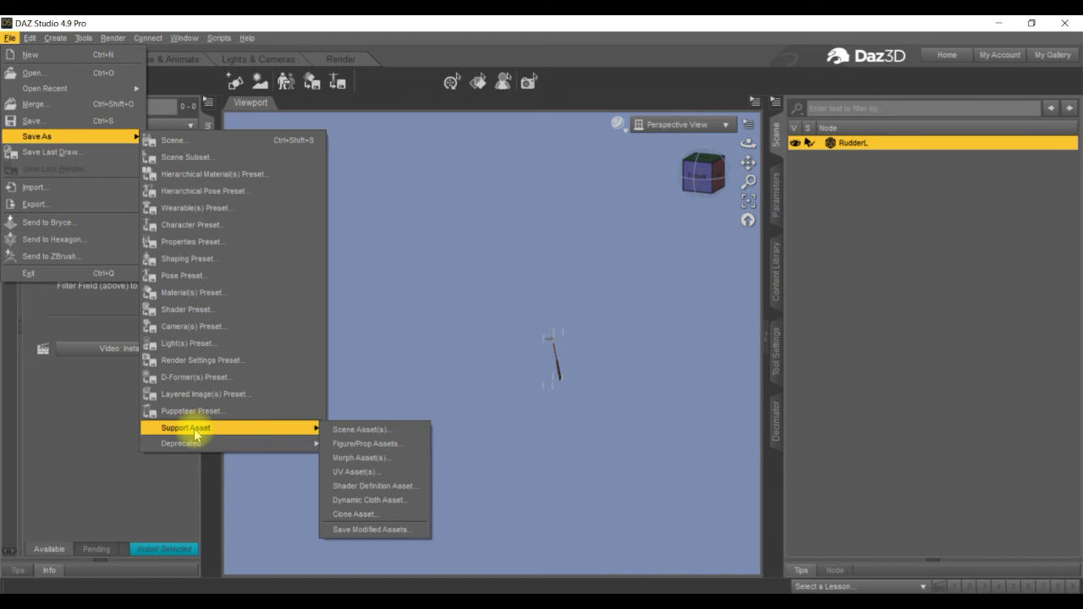
left_click(347, 446)
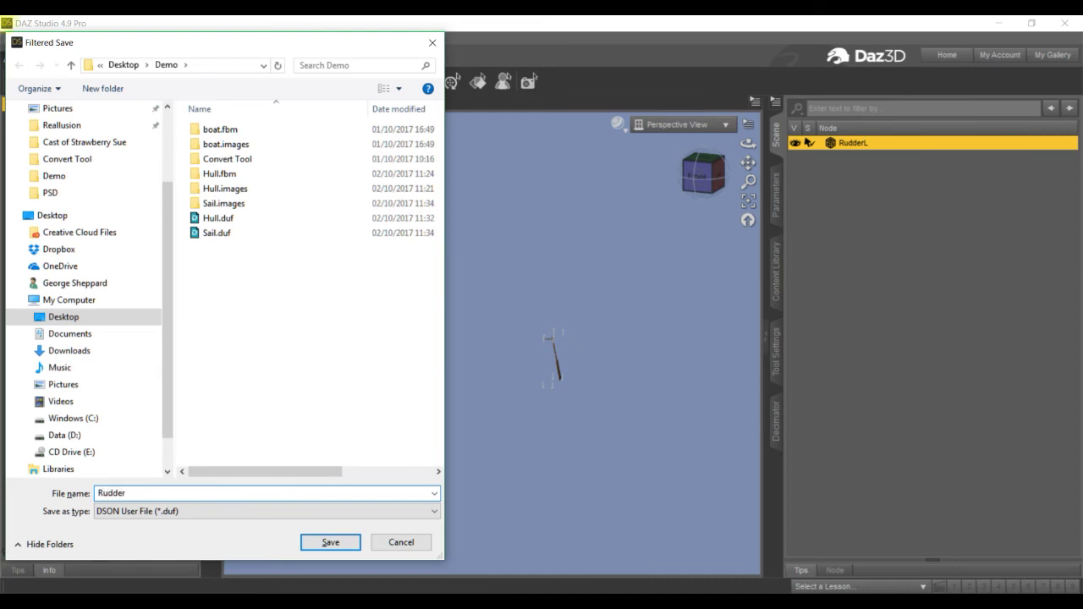
left_click(332, 543)
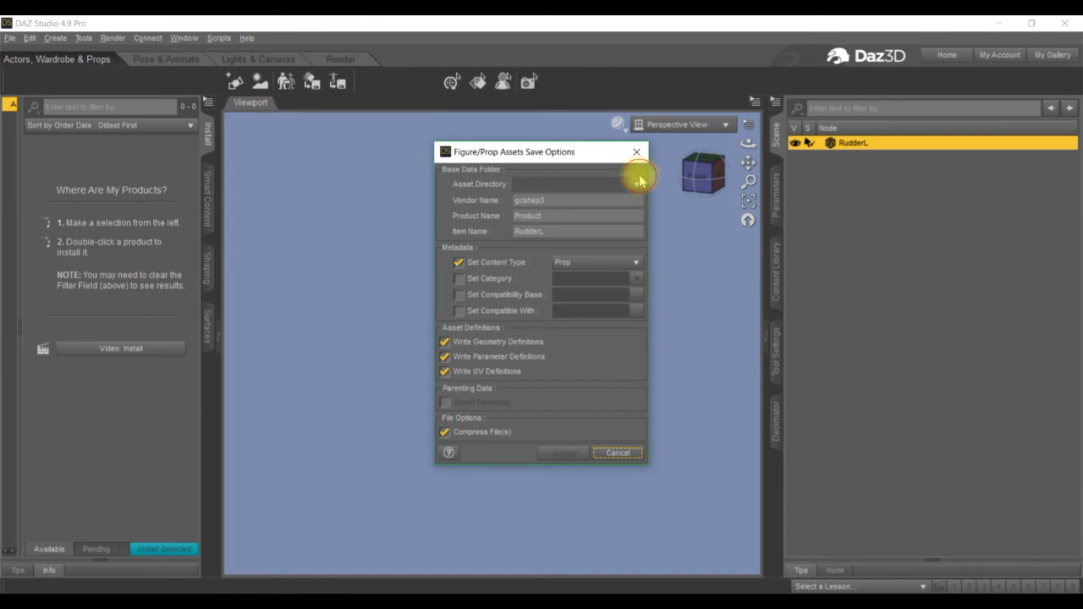
left_click(636, 184)
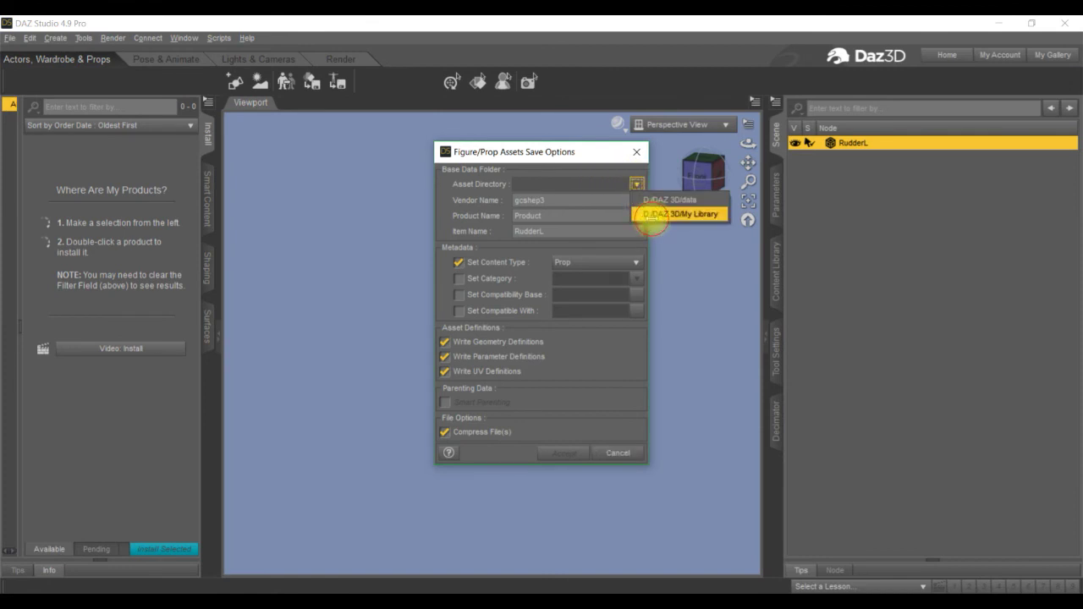
left_click(651, 215)
left_click(565, 453)
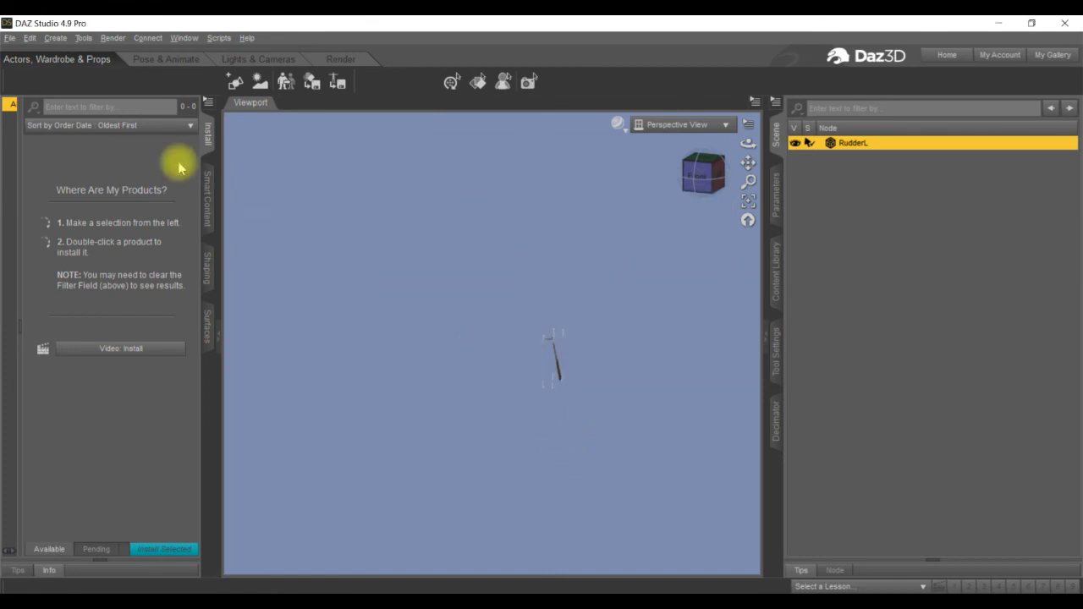
Export the rudder prop to the Demo folder as an Autodesk FBX file named RudderL, accepting the existing export options.
left_click(10, 39)
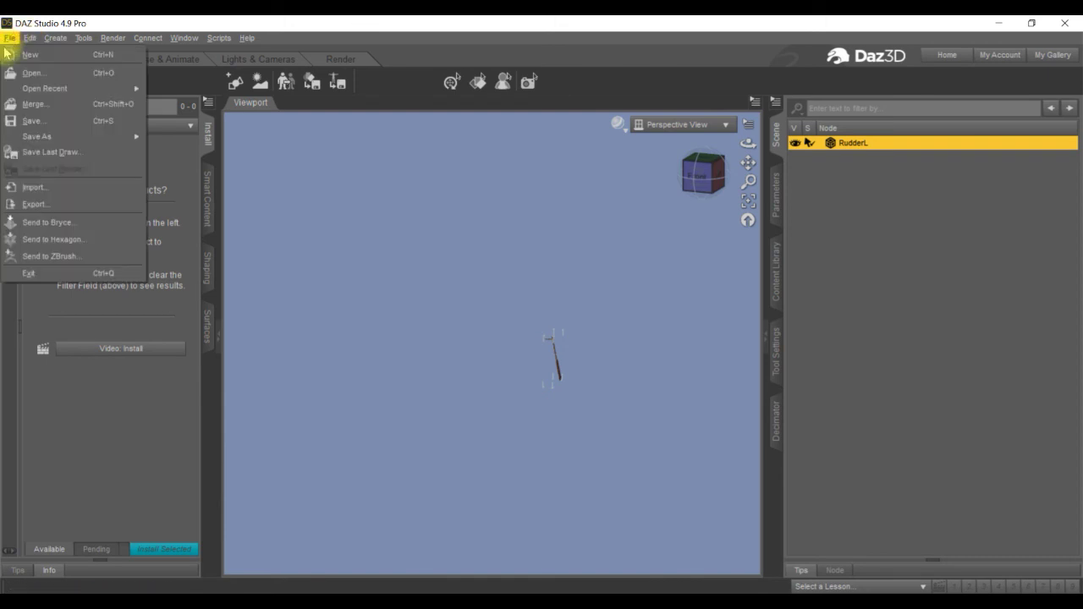
left_click(36, 202)
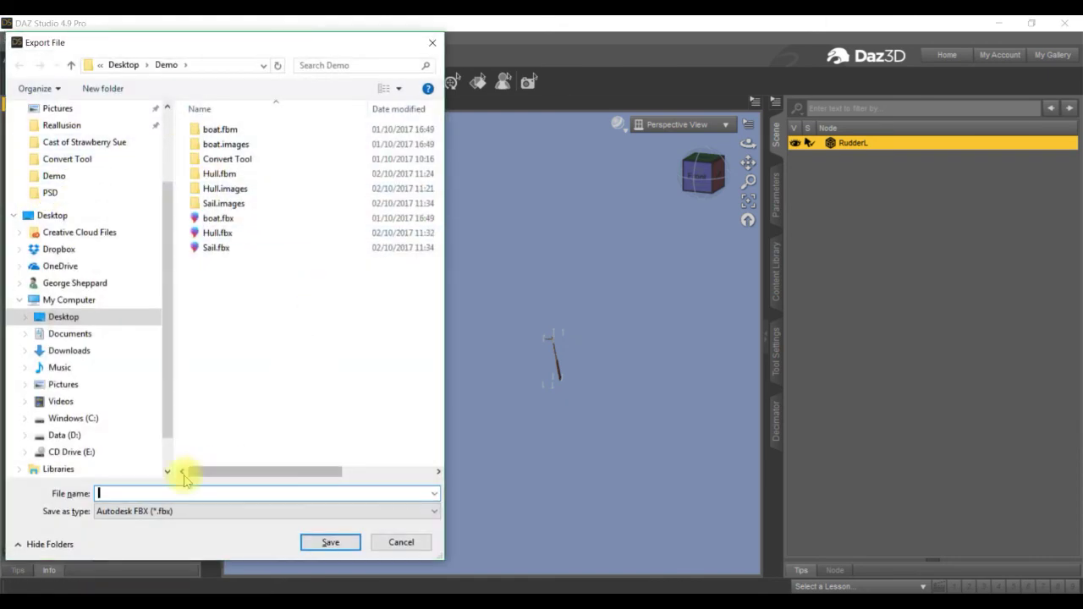
type("Rudder")
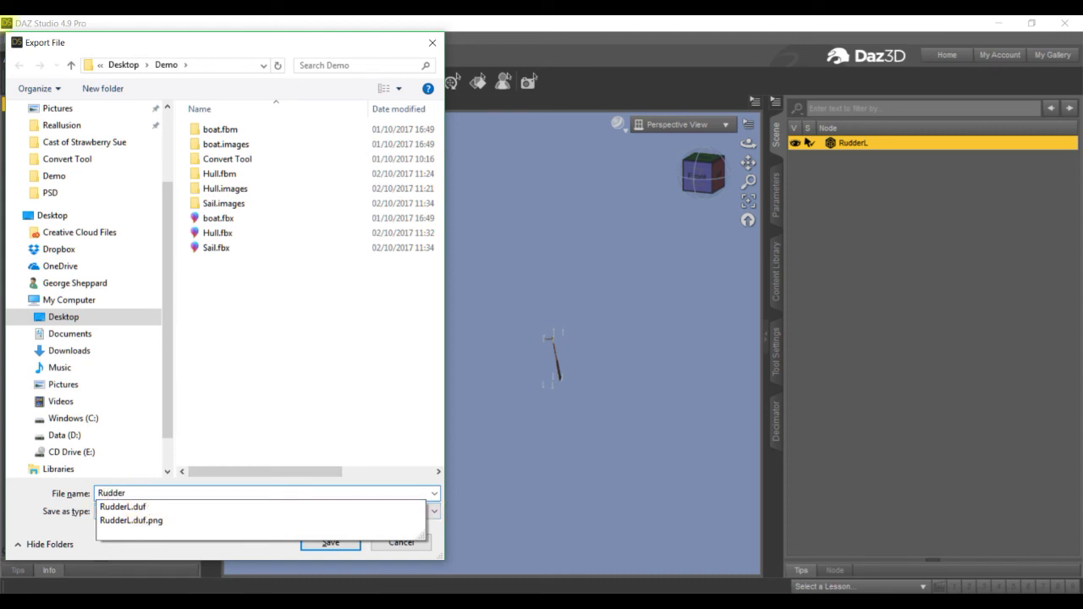
type("L")
left_click(275, 387)
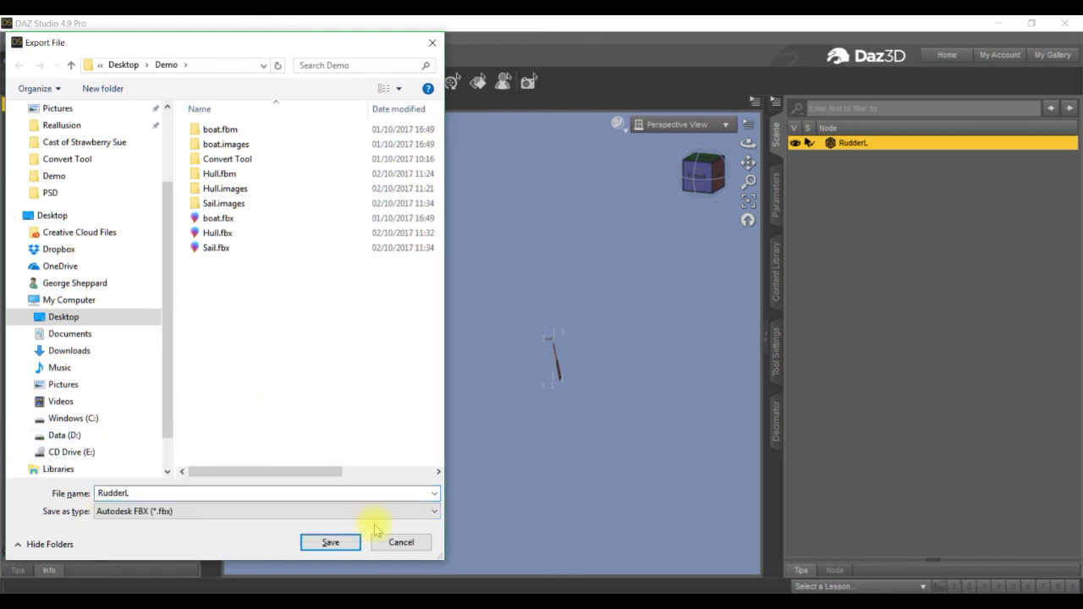
left_click(346, 545)
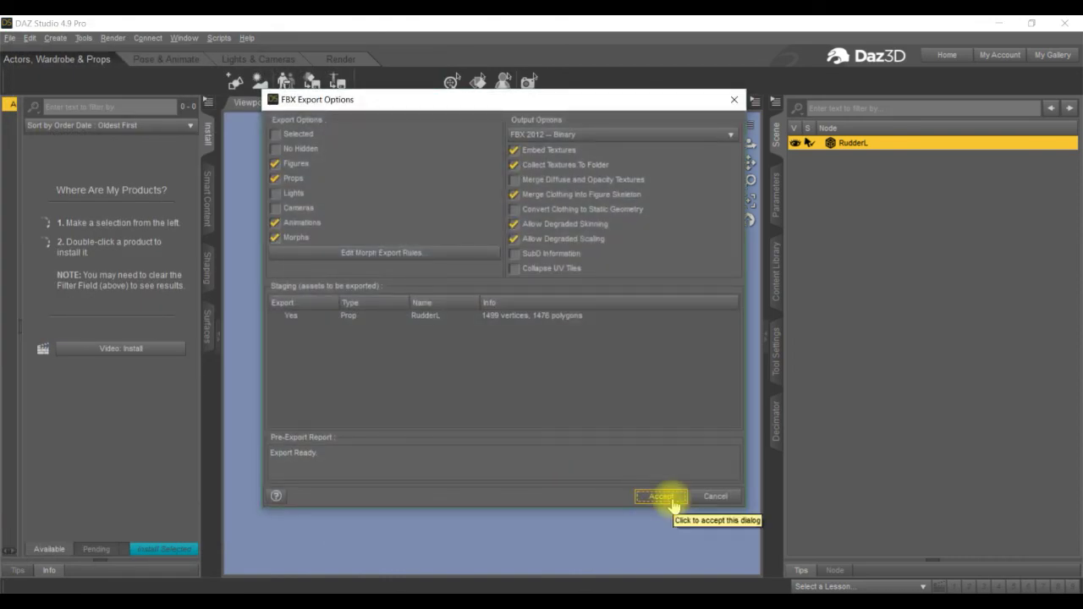
left_click(673, 502)
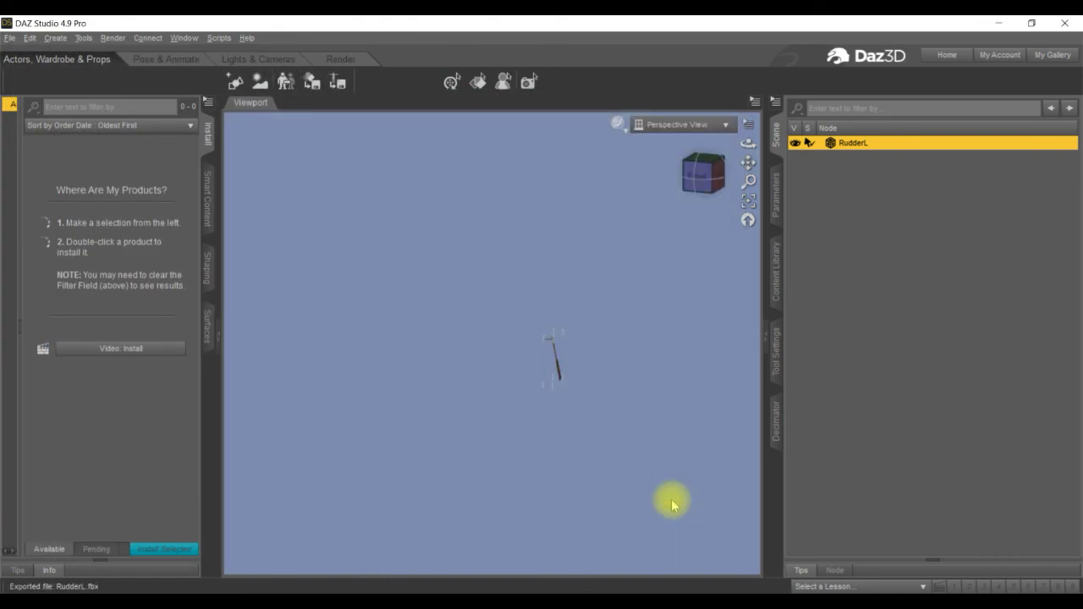
Start a new empty scene without saving the changes to the RudderL scene.
left_click(9, 38)
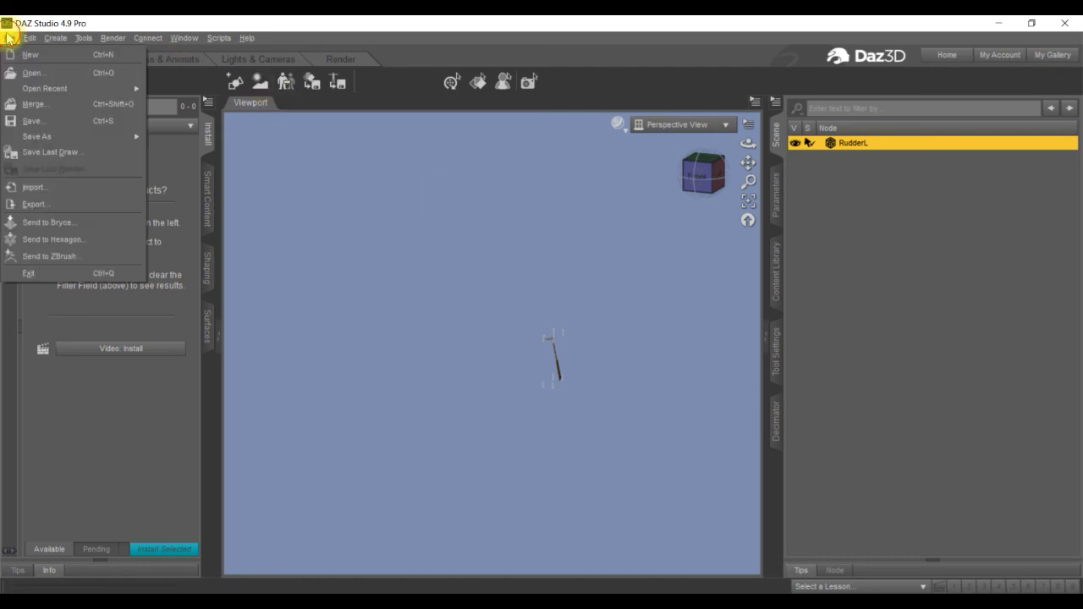
left_click(12, 56)
left_click(541, 322)
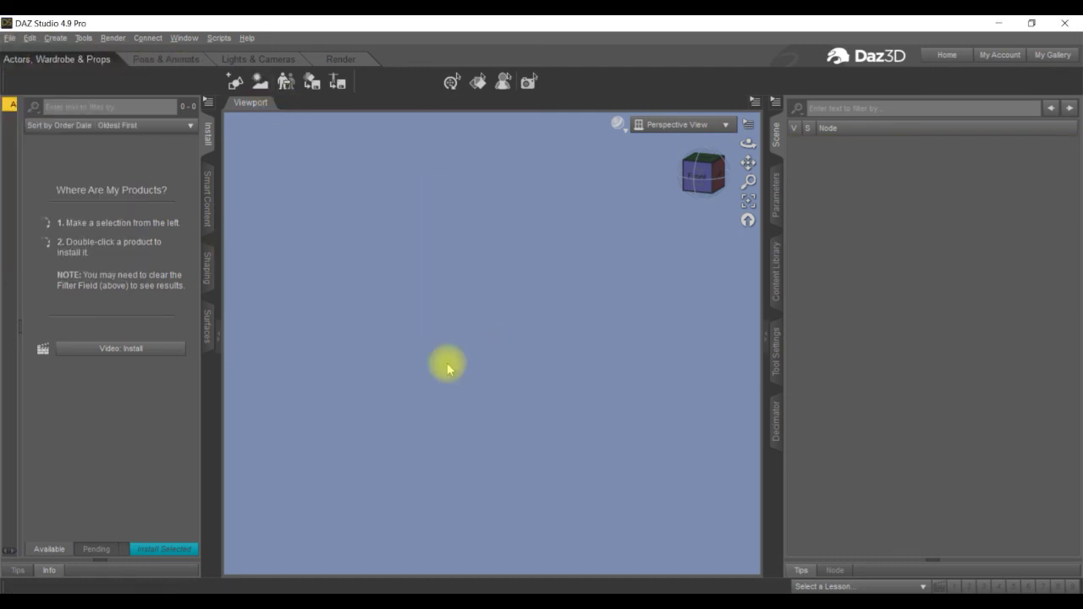
Load the AG Boat prop from the Ancient Greek Boat content and frame the whole boat in the view.
left_click(779, 284)
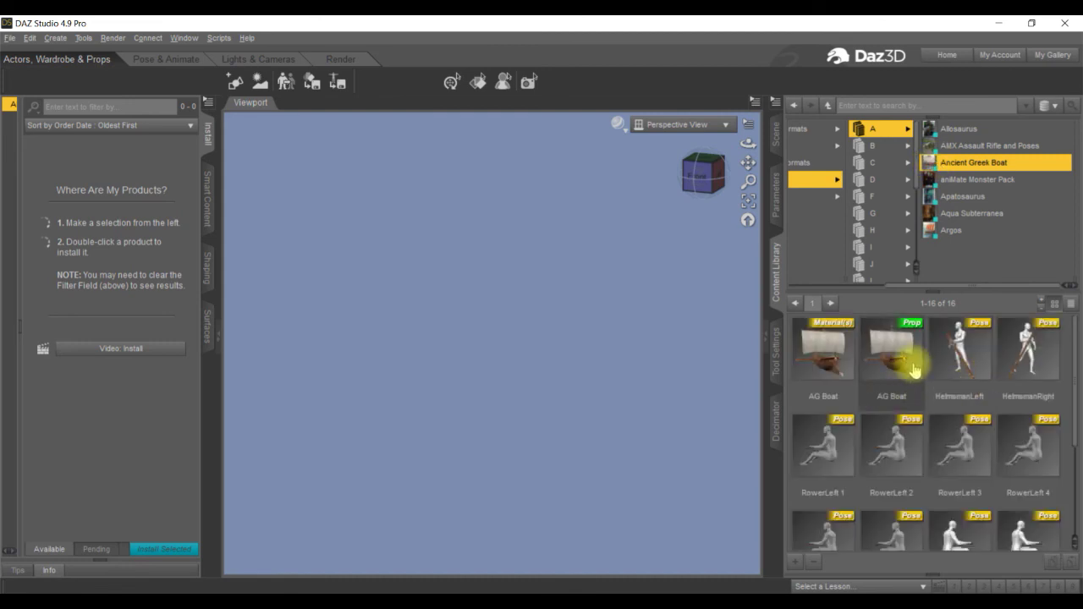
double_click(902, 359)
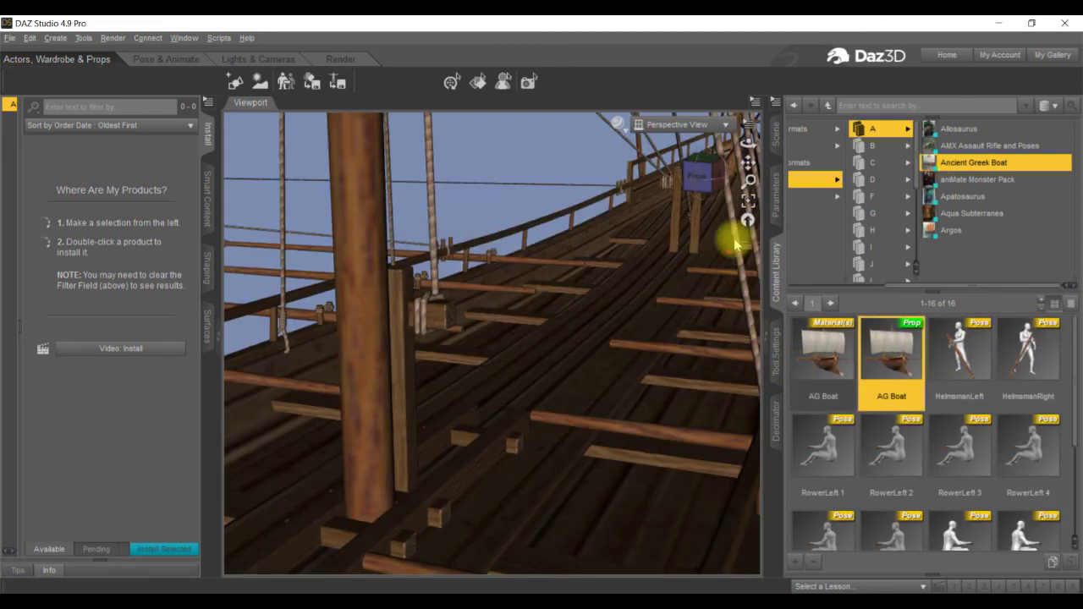
left_click(749, 201)
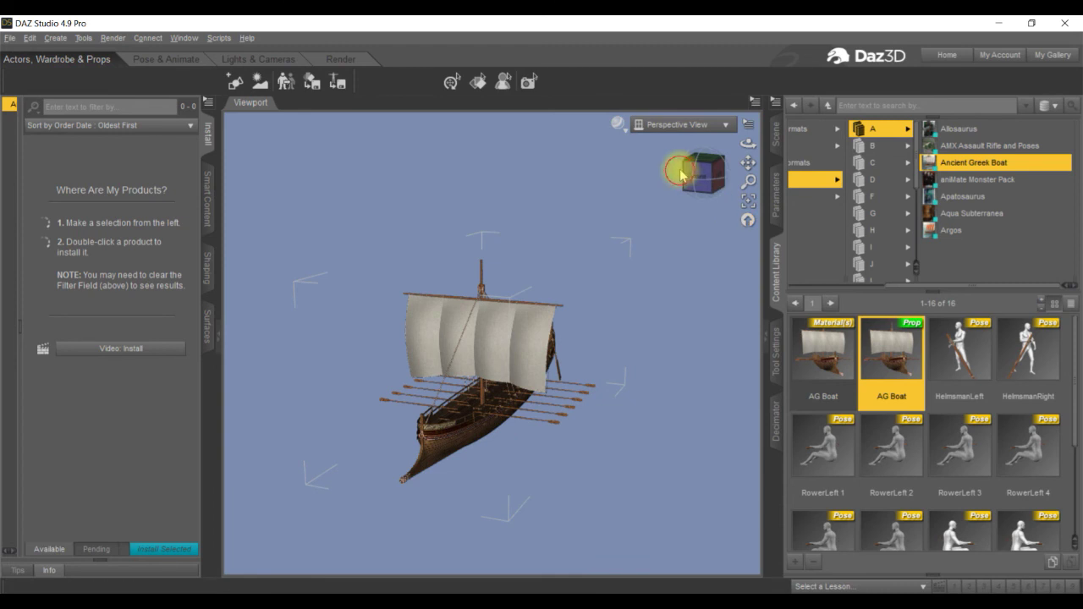
Hide the boat's un-selected polygons with the Geometry Editor and make only the scull1L face group visible.
left_click(775, 350)
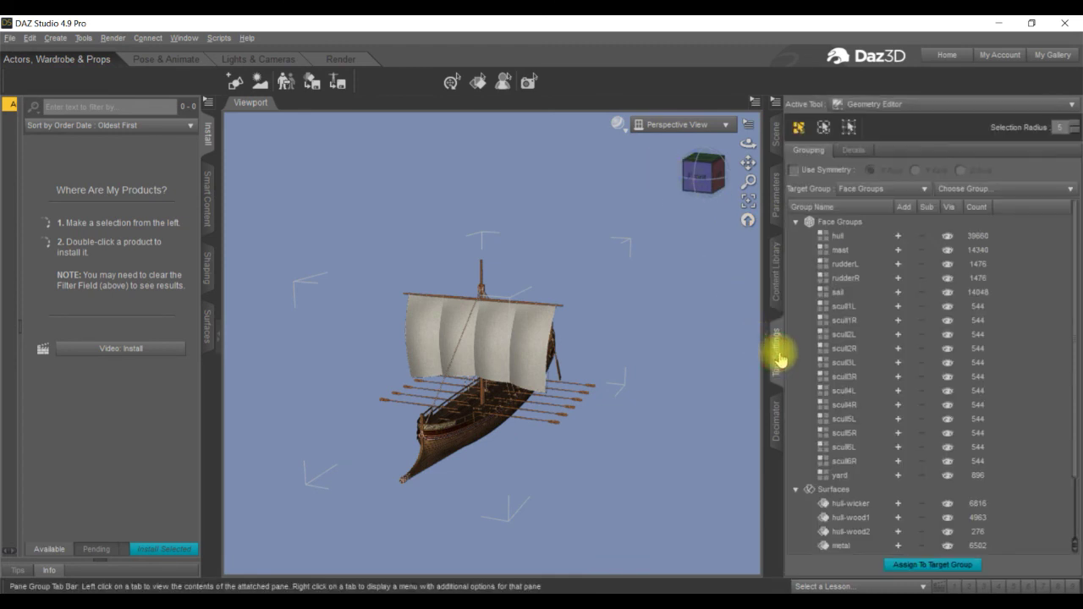
left_click(846, 306)
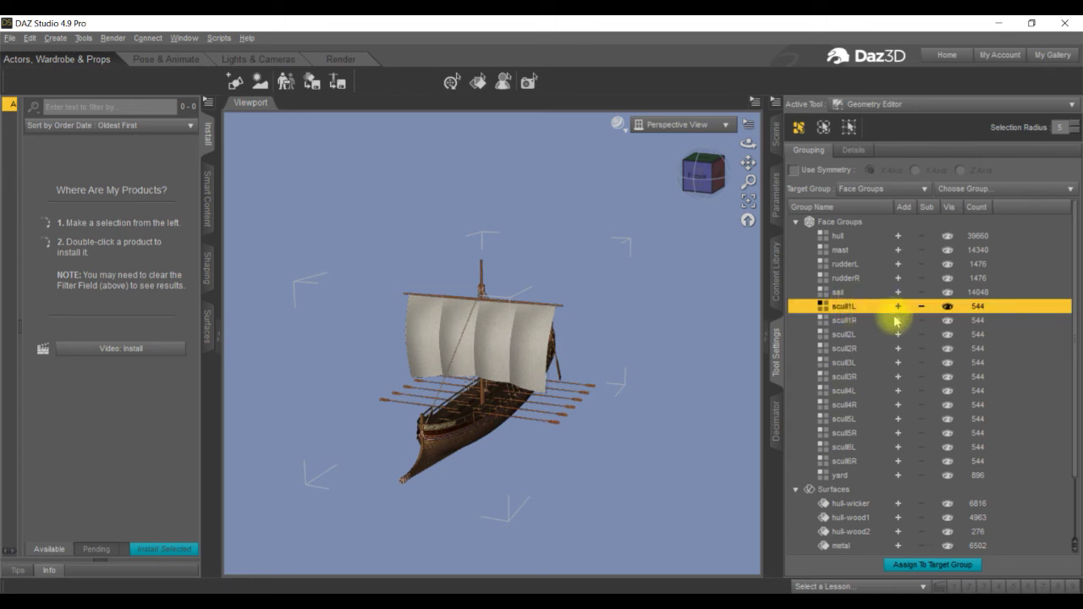
right_click(779, 358)
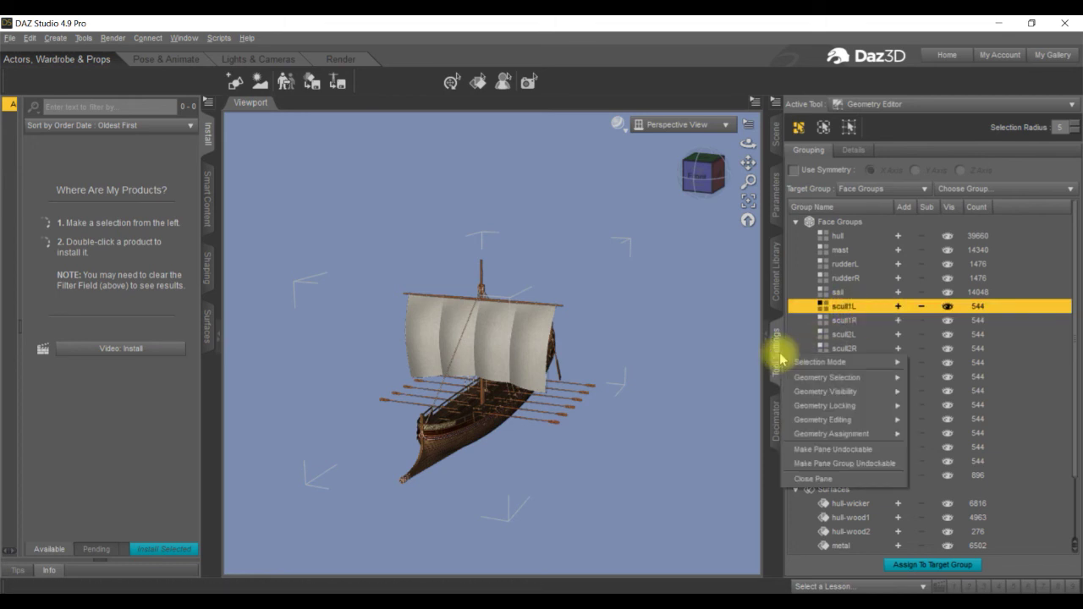
mouse_move(808, 392)
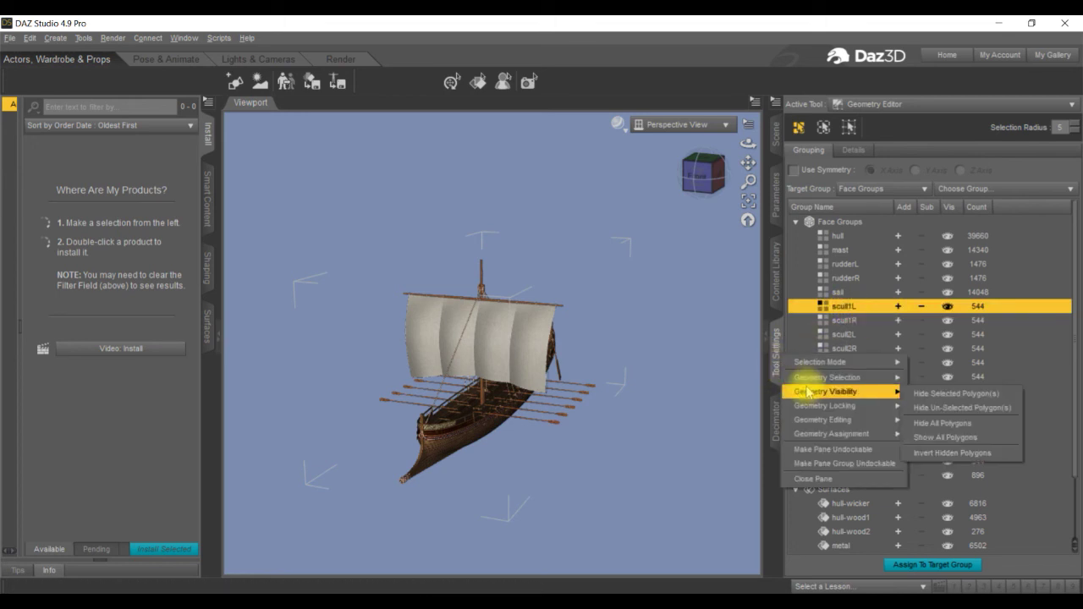
left_click(938, 409)
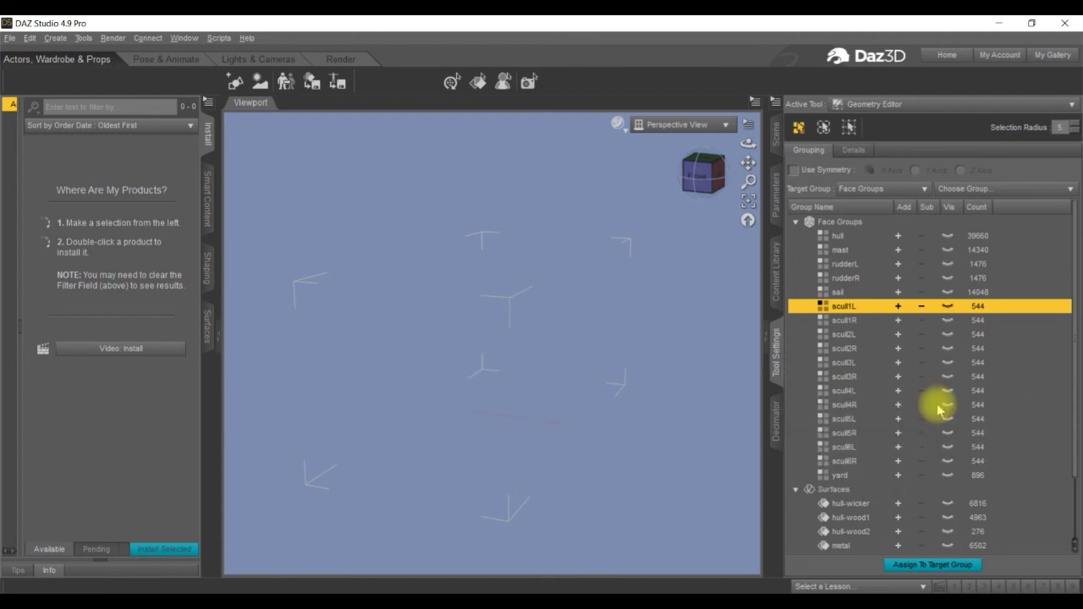
left_click(948, 308)
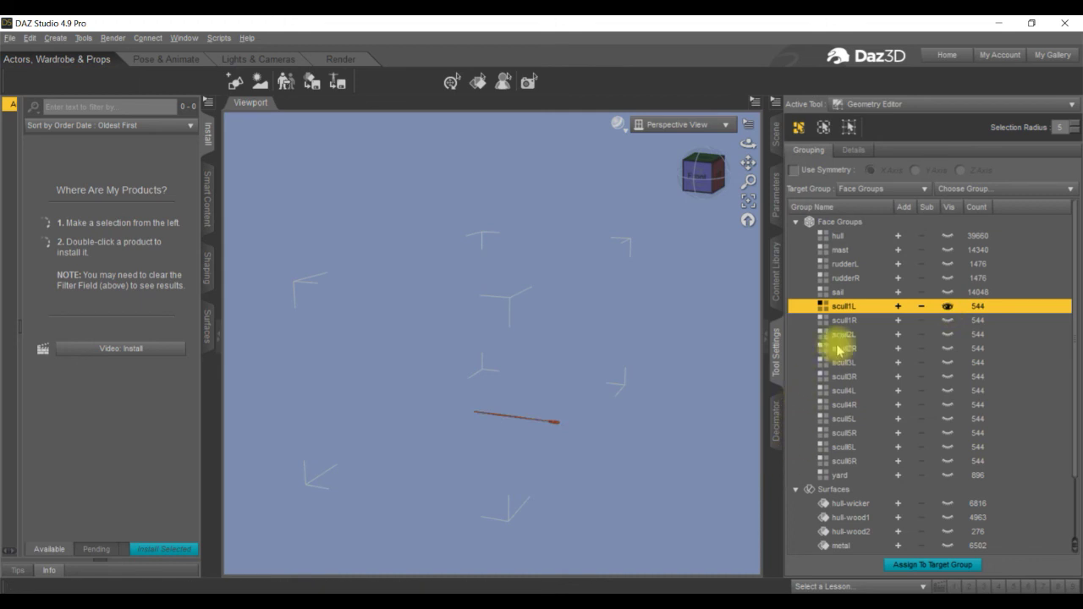
Delete the hidden polygons from the boat geometry so that only scull1L is kept.
right_click(777, 355)
mouse_move(806, 417)
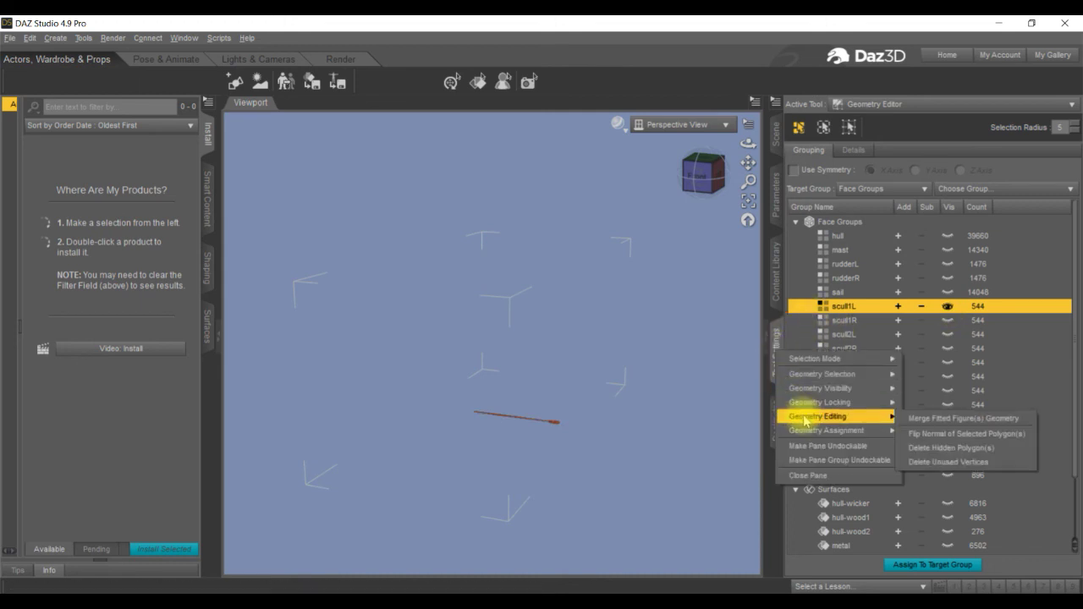
left_click(937, 451)
left_click(517, 326)
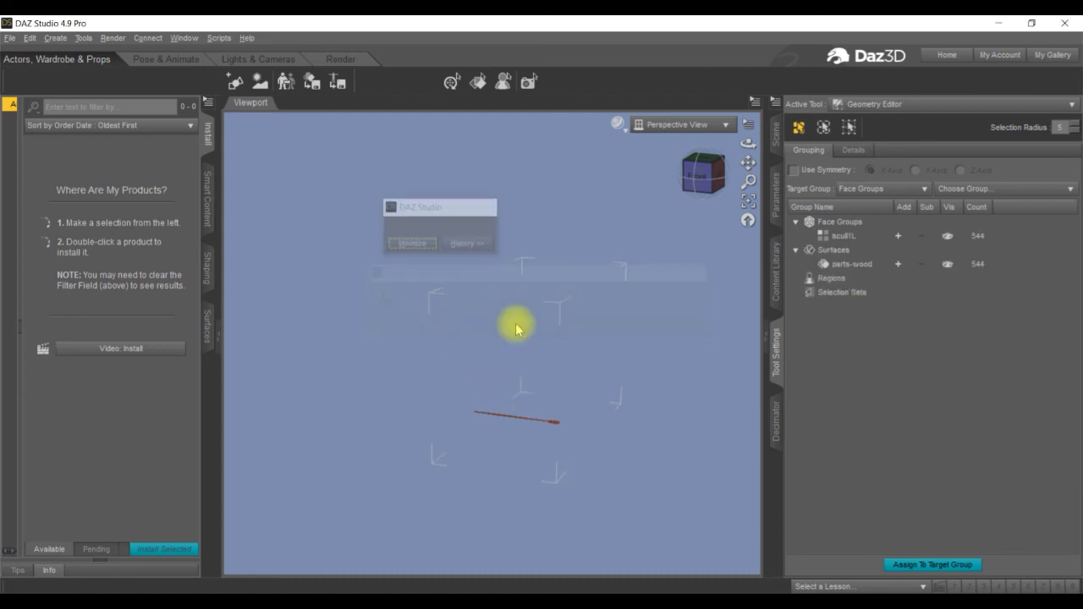
Rename the AG Boat node in the scene to Oar.
left_click(776, 129)
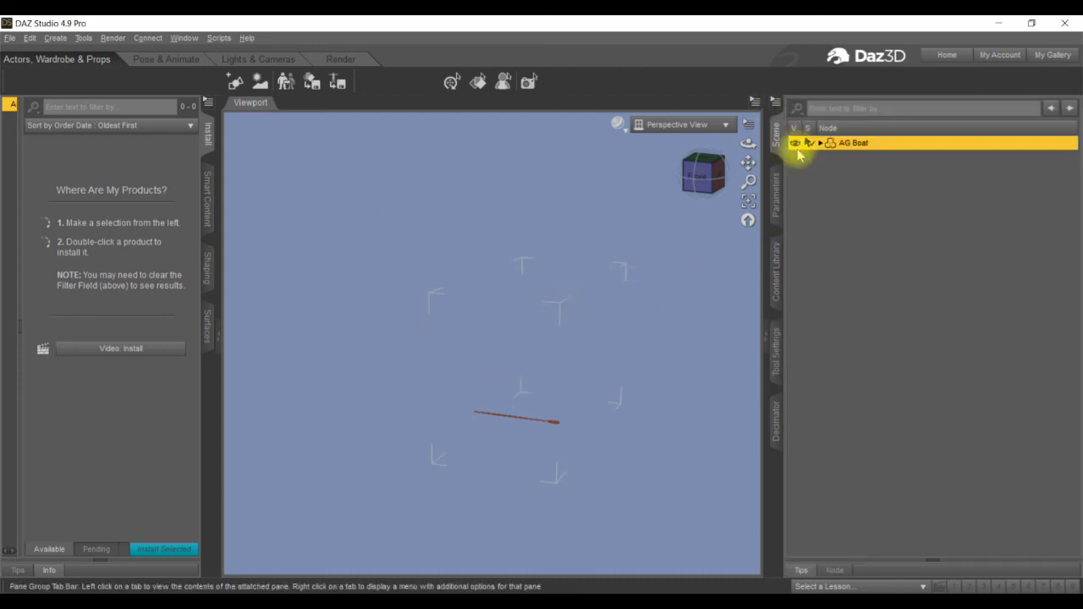
double_click(848, 146)
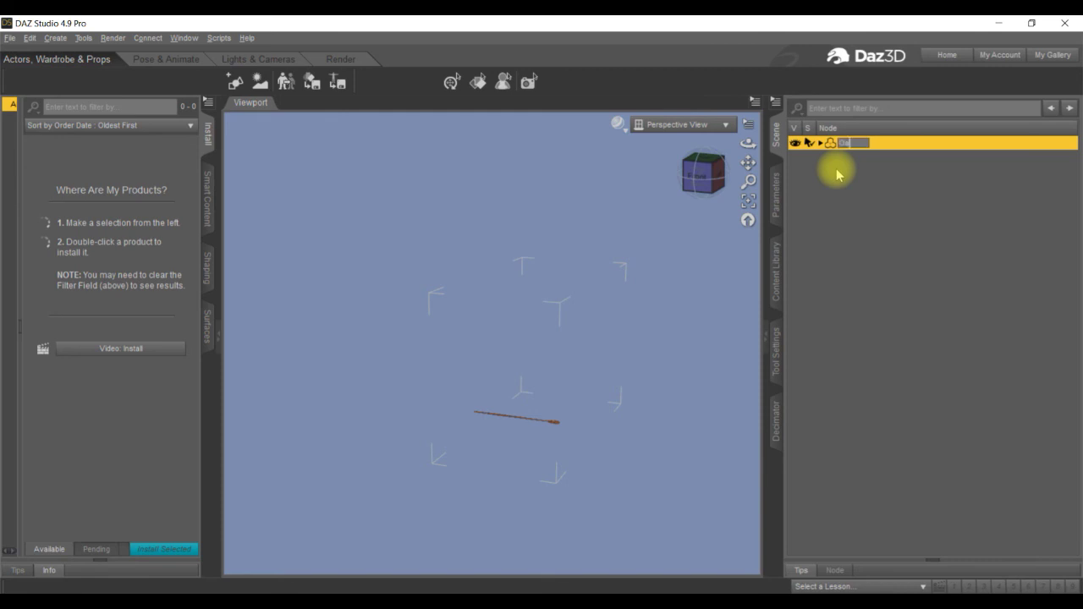
left_click(831, 174)
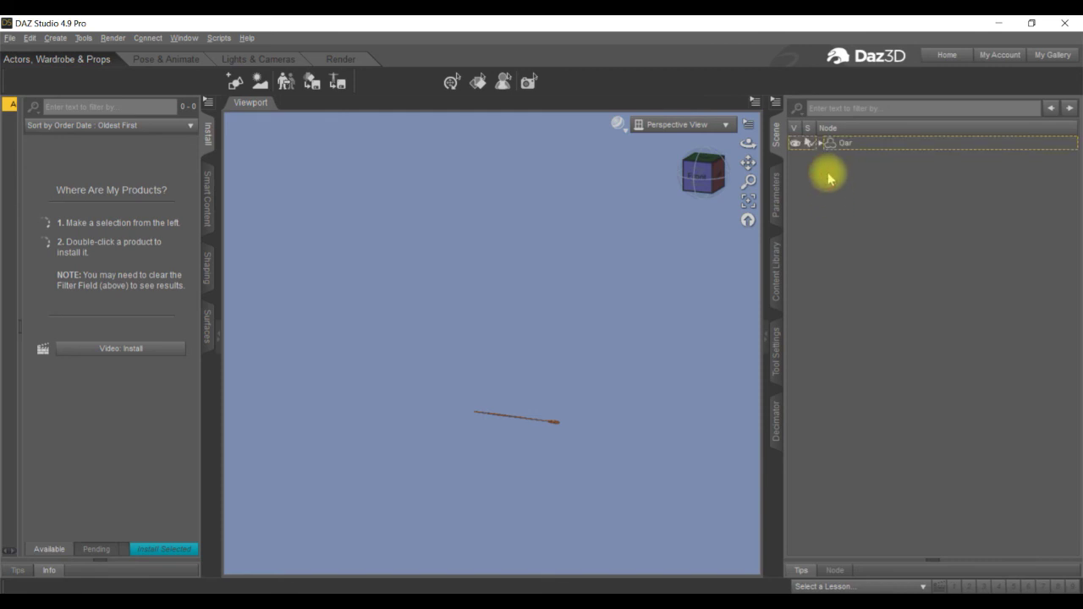
Convert the Oar figure to a prop by merging the Convert_Figure_to_Props.dsa script from the Convert Tool folder.
left_click(834, 149)
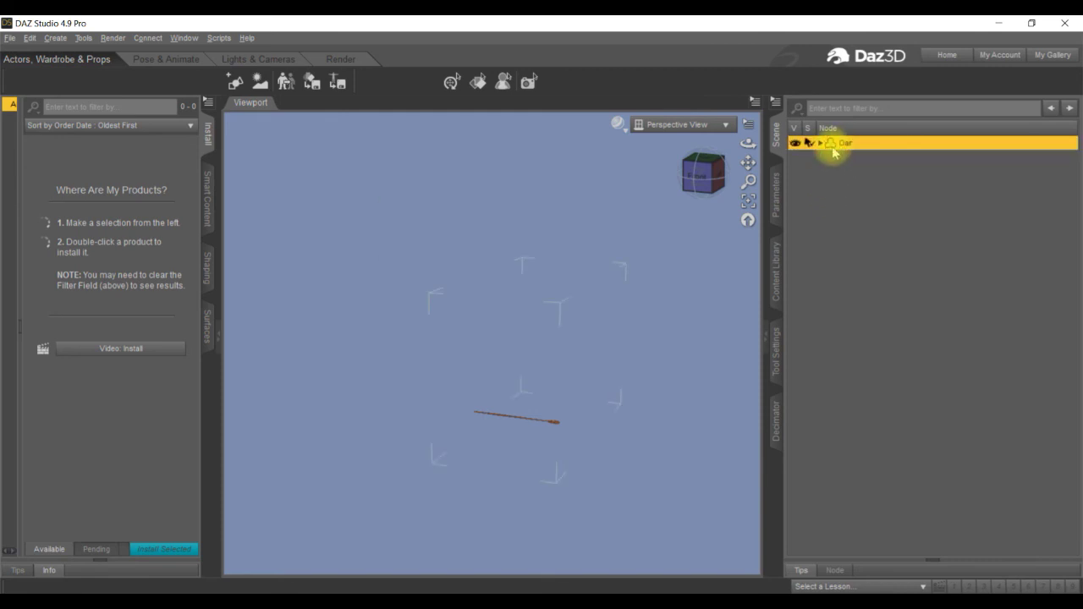
left_click(10, 39)
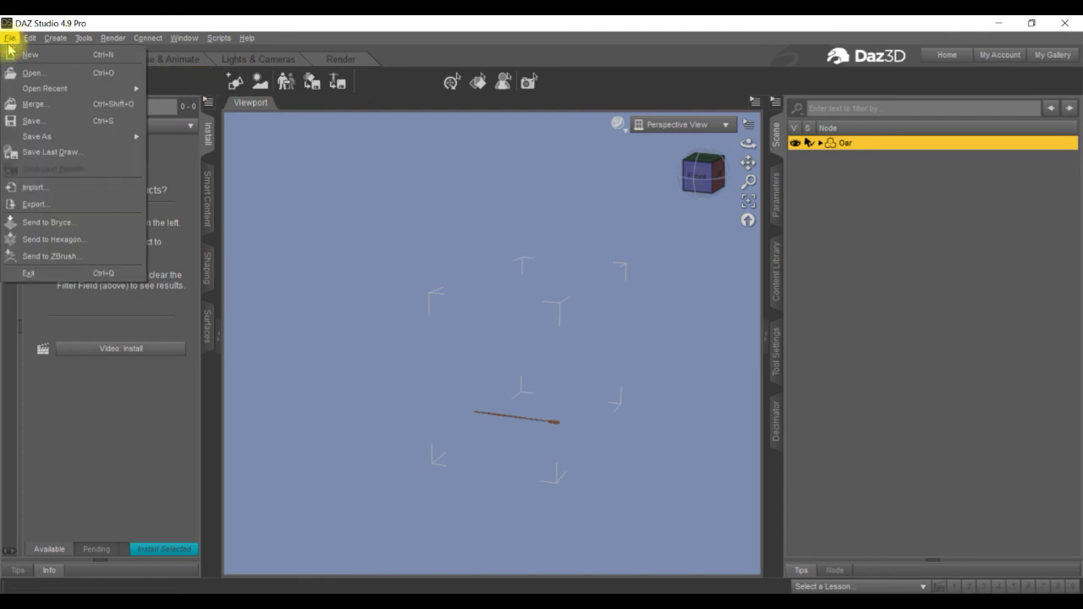
left_click(36, 105)
left_click(182, 127)
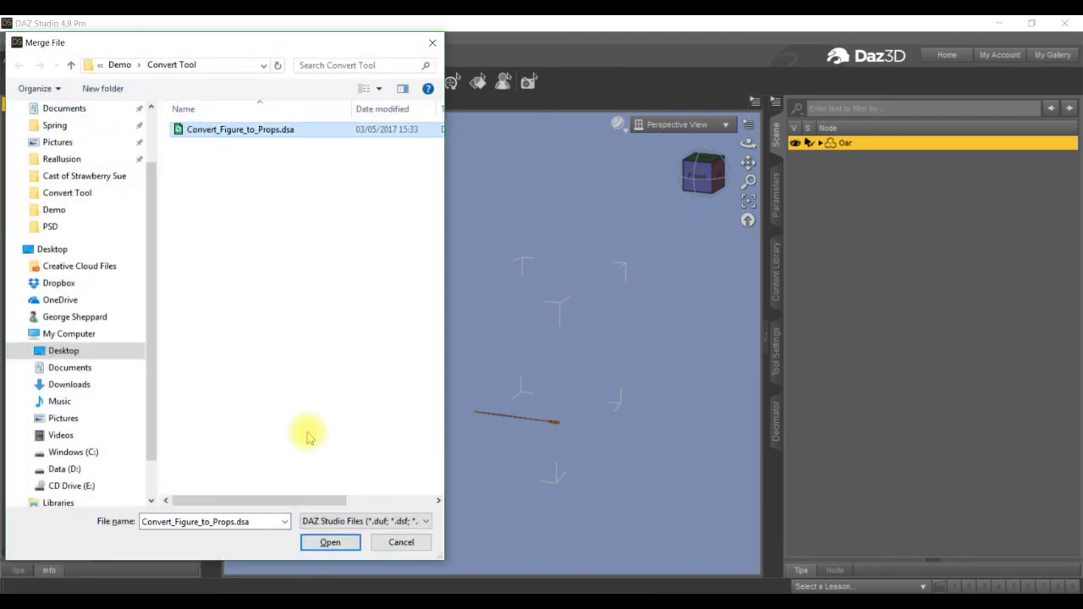
left_click(330, 543)
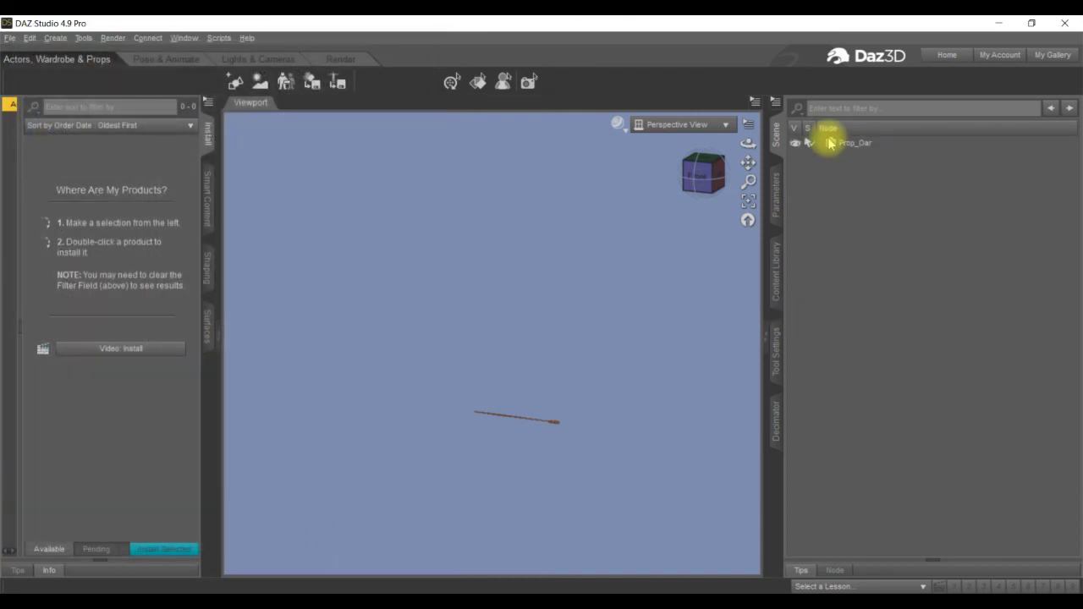
Save Prop_Oar as a Figure/Prop asset named Oar in the Demo folder, with D:/DAZ 3D/My Library as asset directory.
left_click(829, 140)
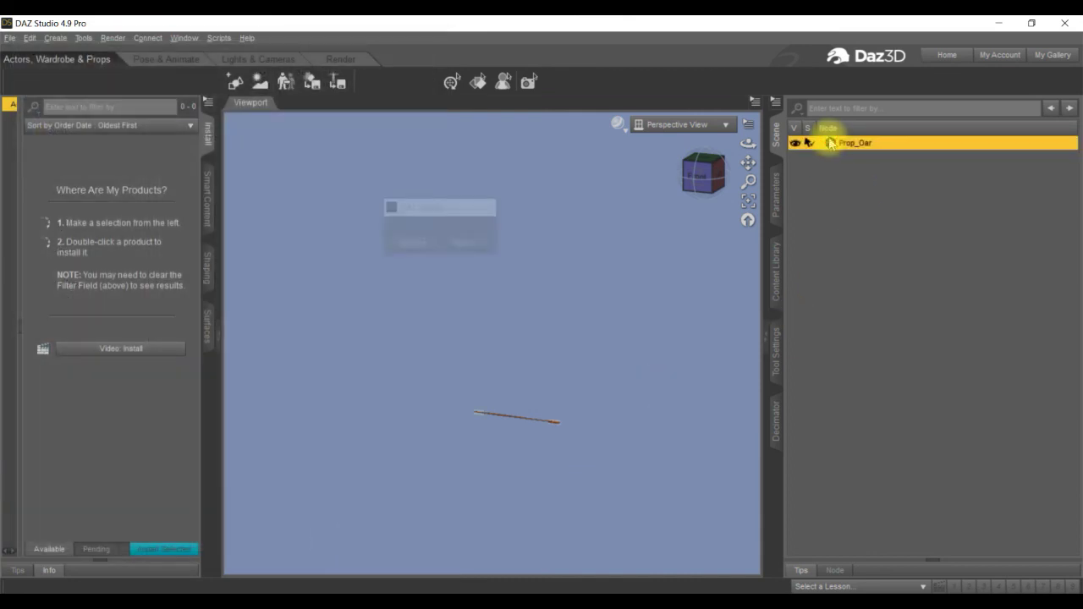
left_click(11, 38)
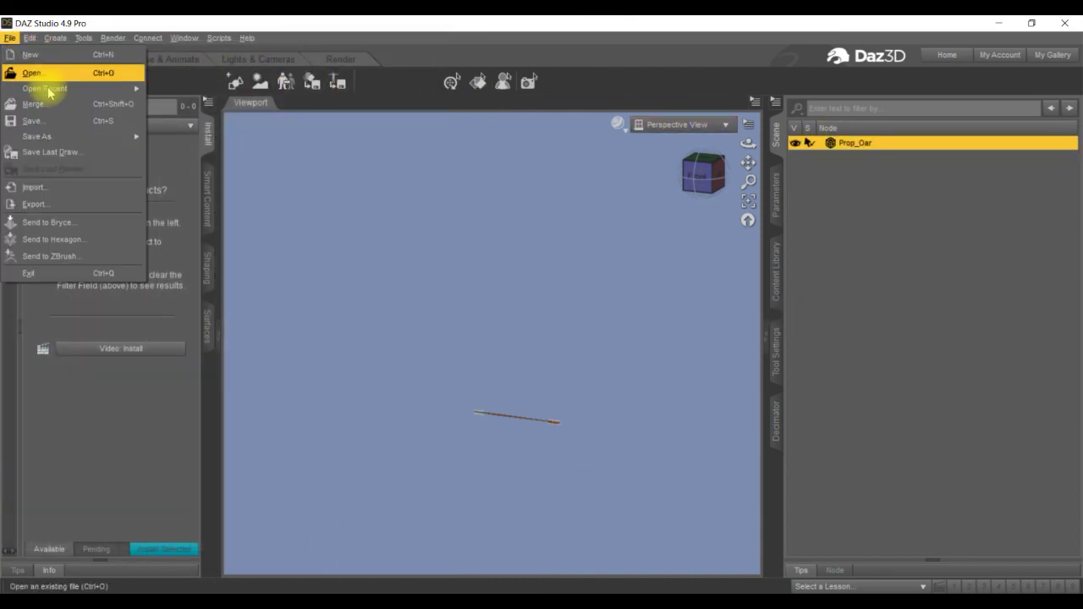
mouse_move(61, 142)
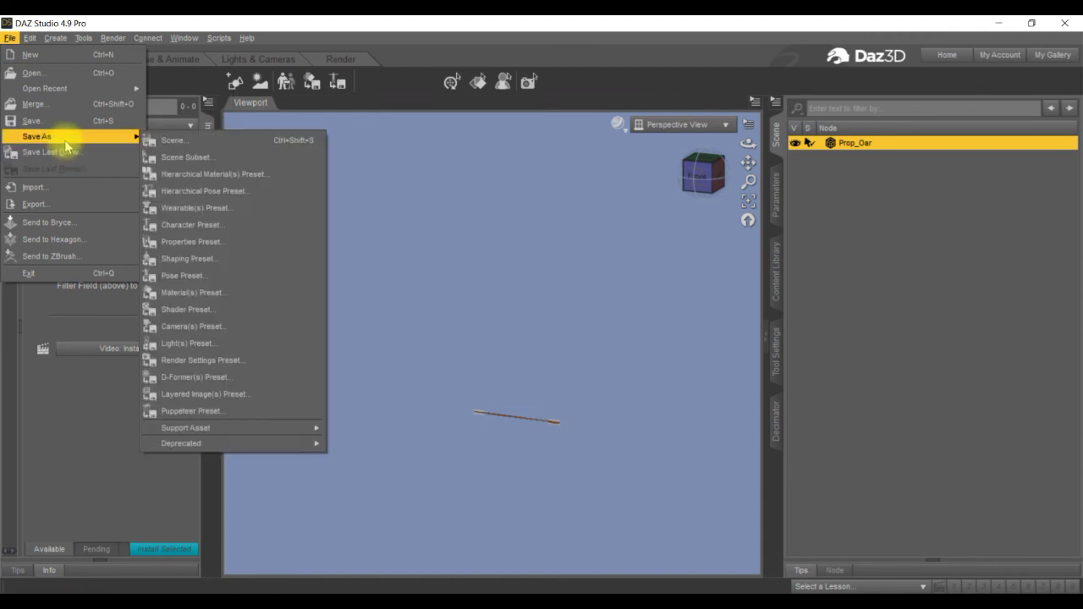
mouse_move(319, 432)
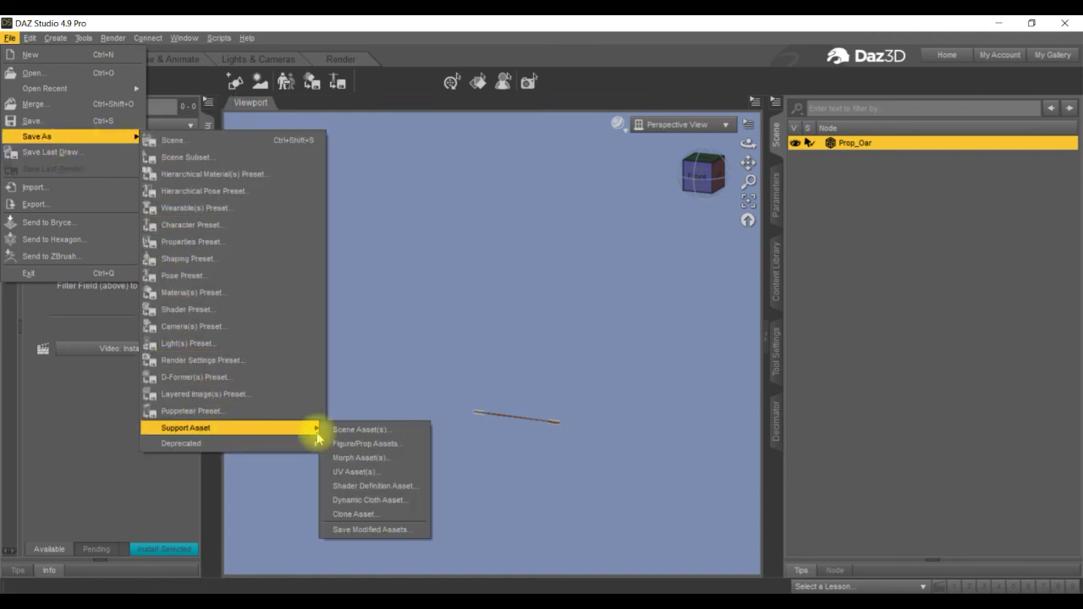
left_click(350, 445)
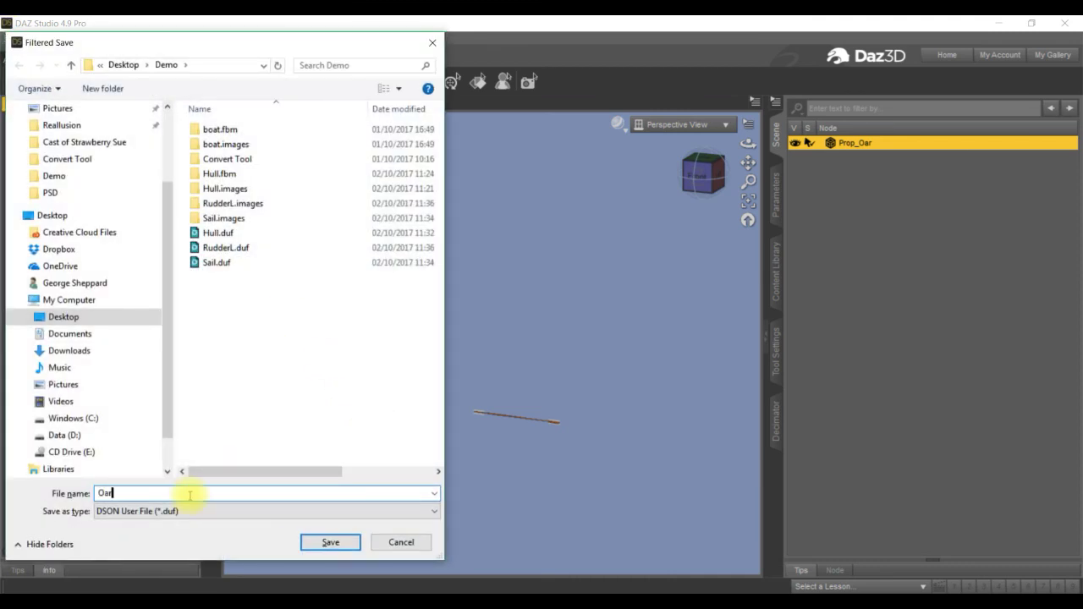
left_click(330, 542)
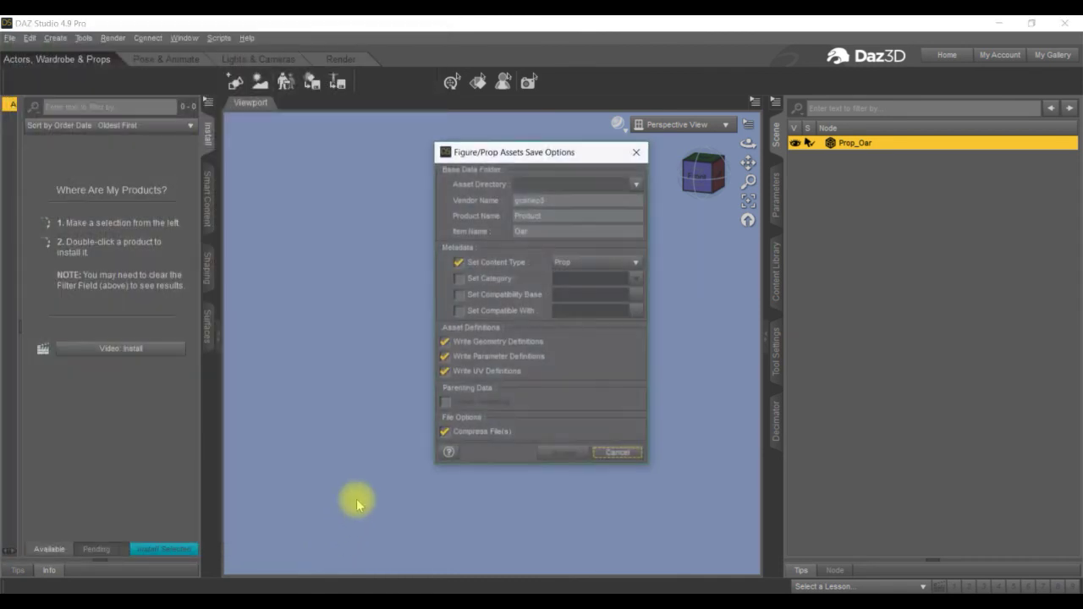
left_click(636, 187)
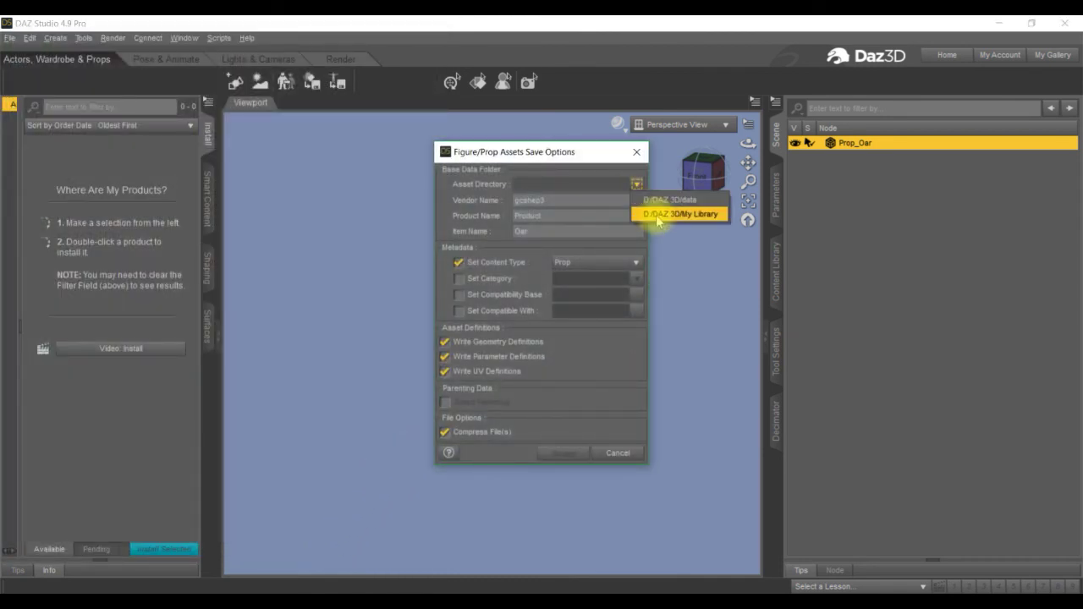
left_click(656, 213)
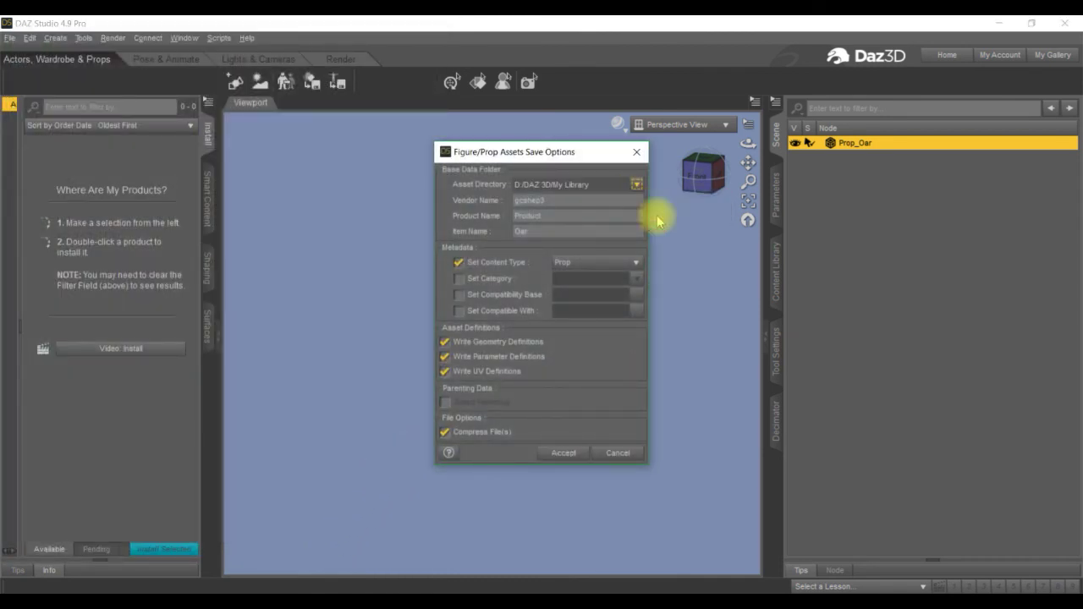
left_click(562, 453)
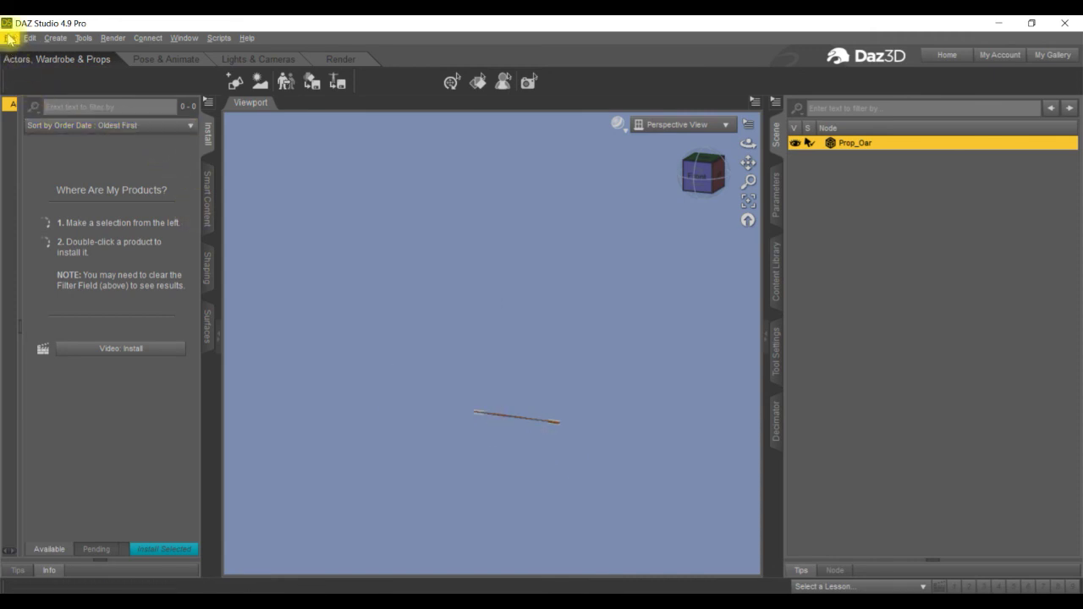
Export the oar prop to the Demo folder as an Autodesk FBX file named Oar, accepting the existing export options.
left_click(10, 38)
left_click(32, 206)
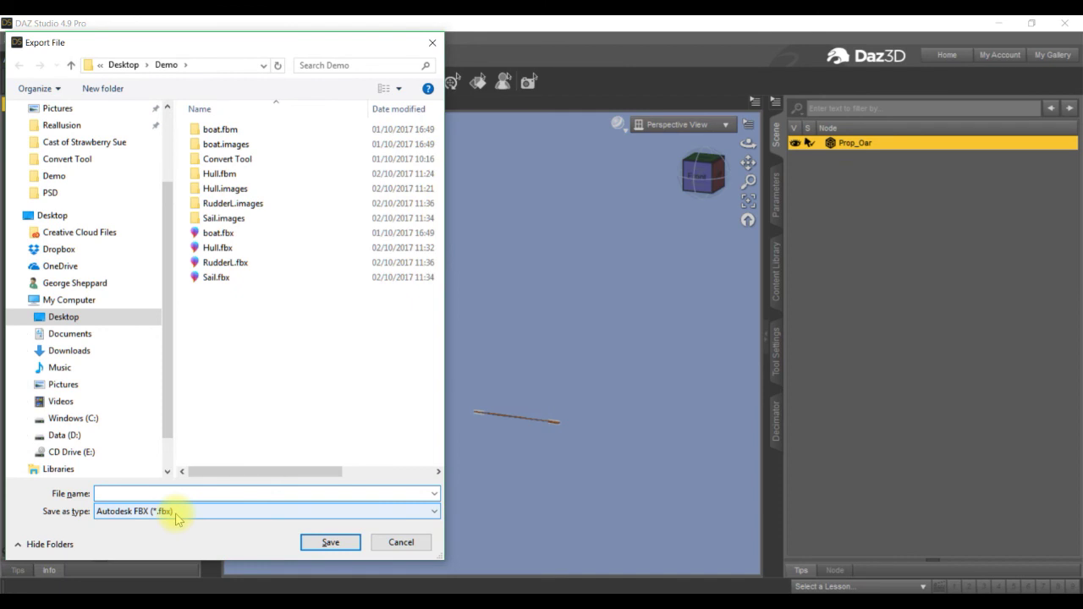
type("Oar")
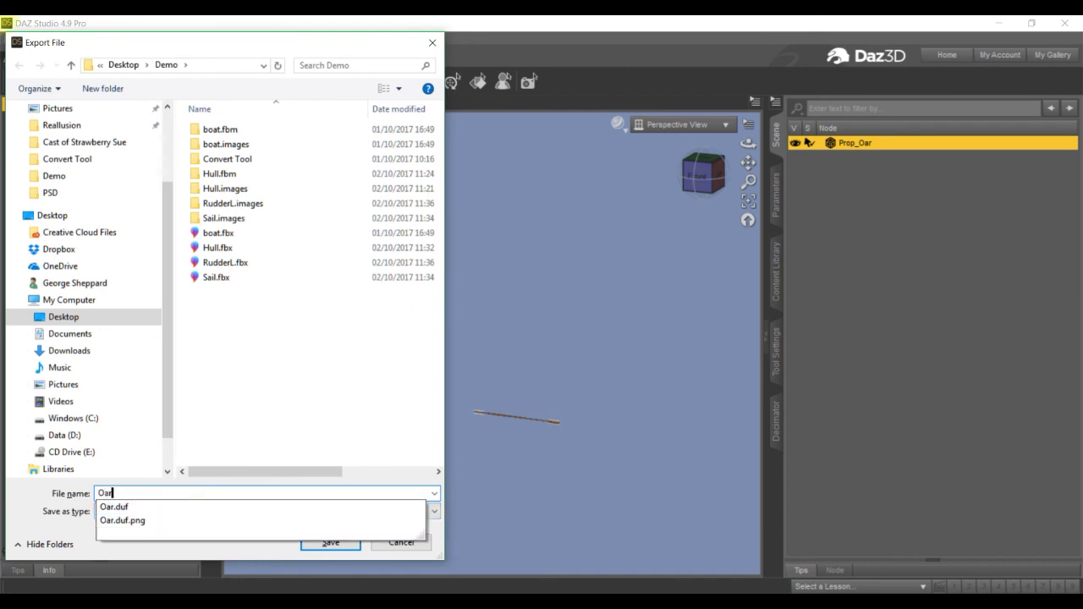
key("Escape")
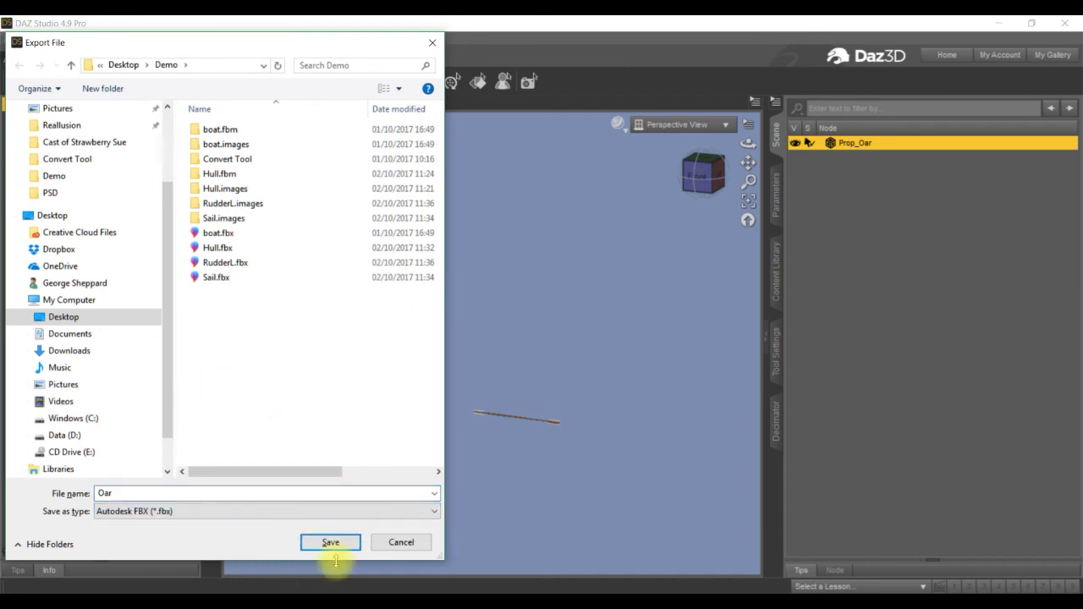
left_click(332, 542)
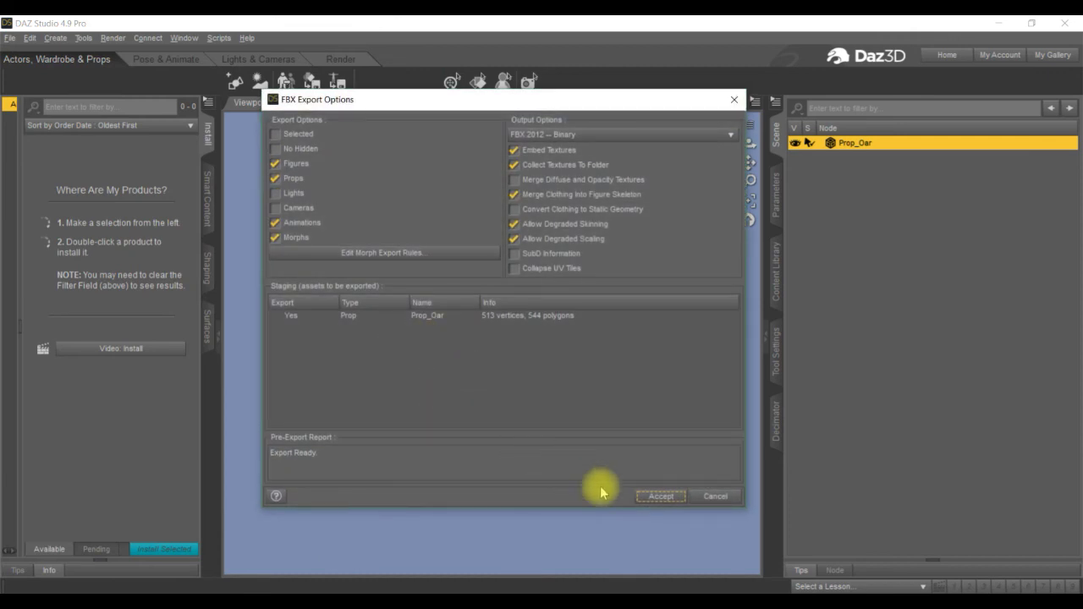
left_click(684, 501)
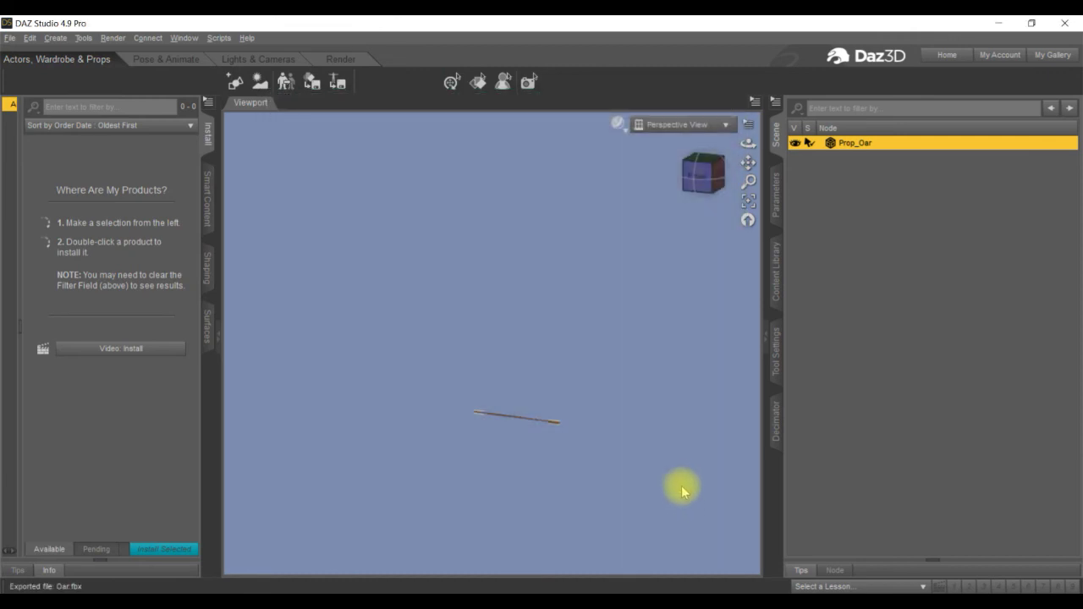